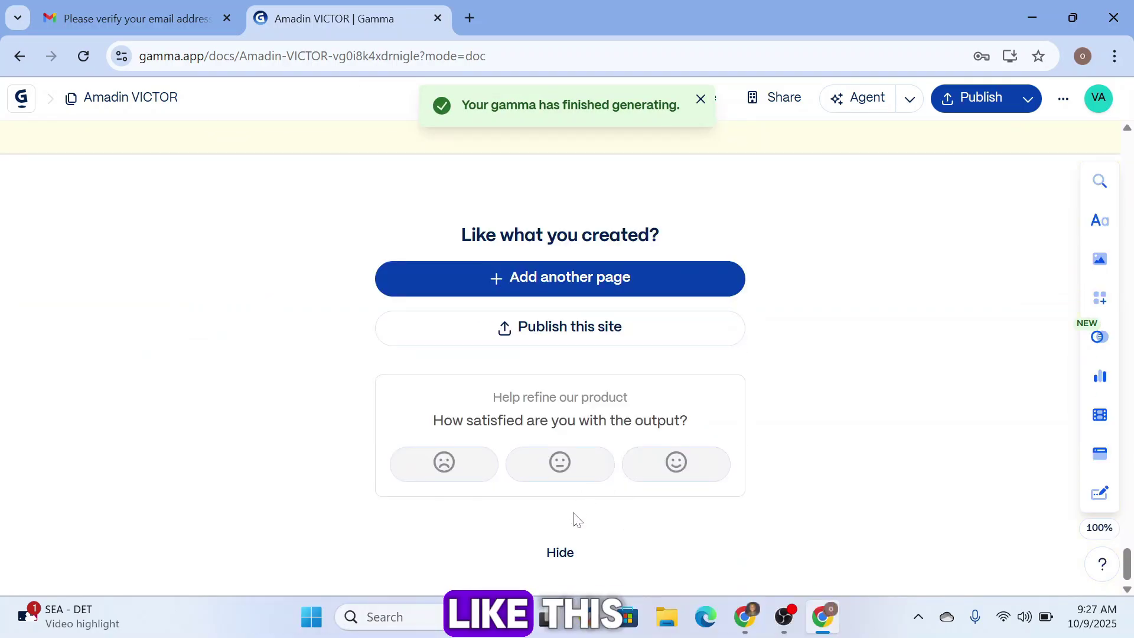
# - Dismiss the 'Like what you created?' panel and step through the first onboarding tour tips
pyautogui.click(560, 552)
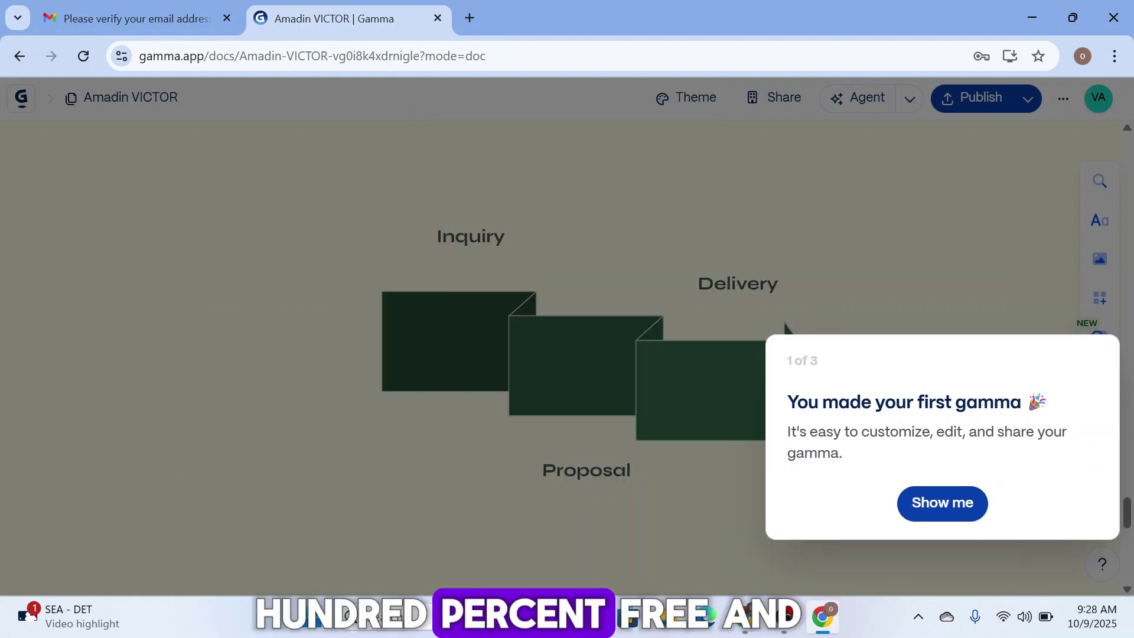
pyautogui.click(956, 513)
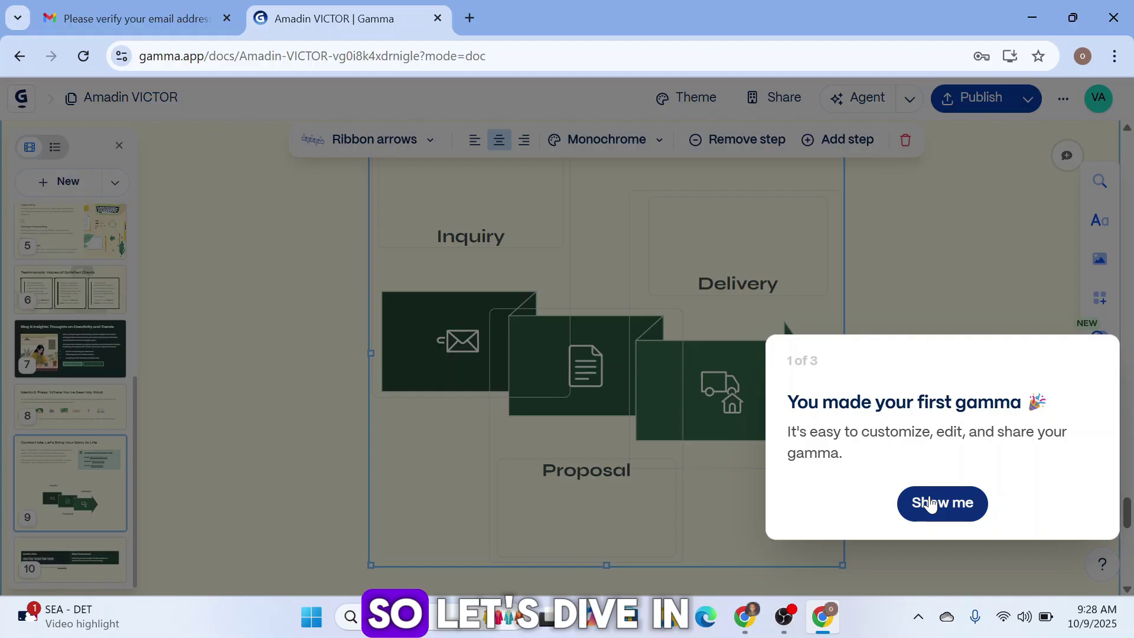
pyautogui.click(933, 504)
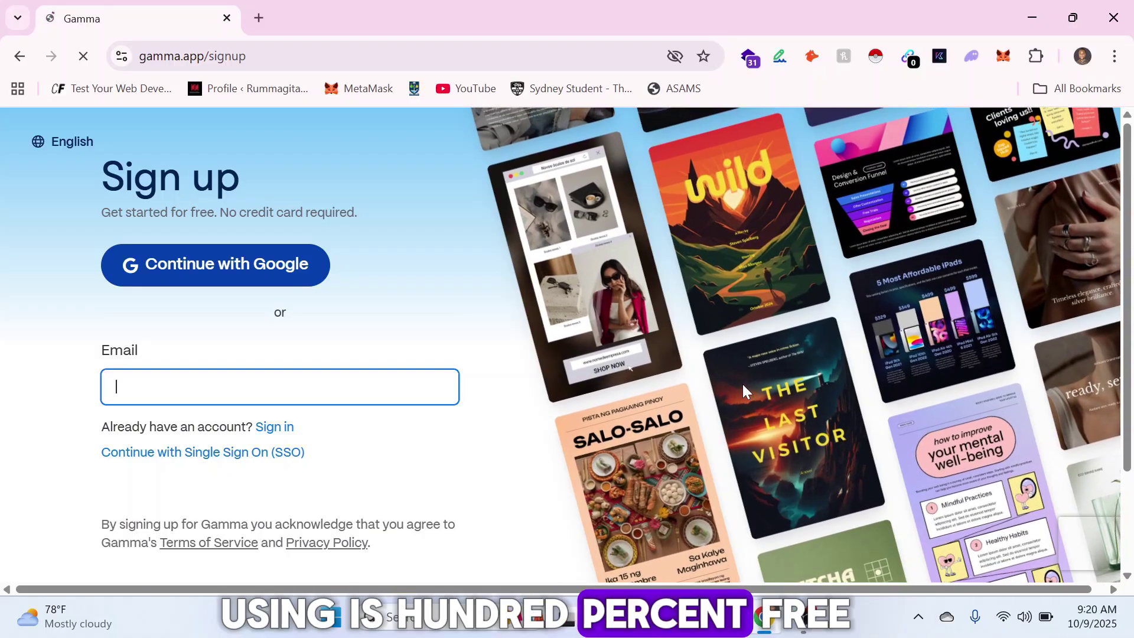
# - Fill the sign-up field with the saved email address and continue with email
pyautogui.write('24')
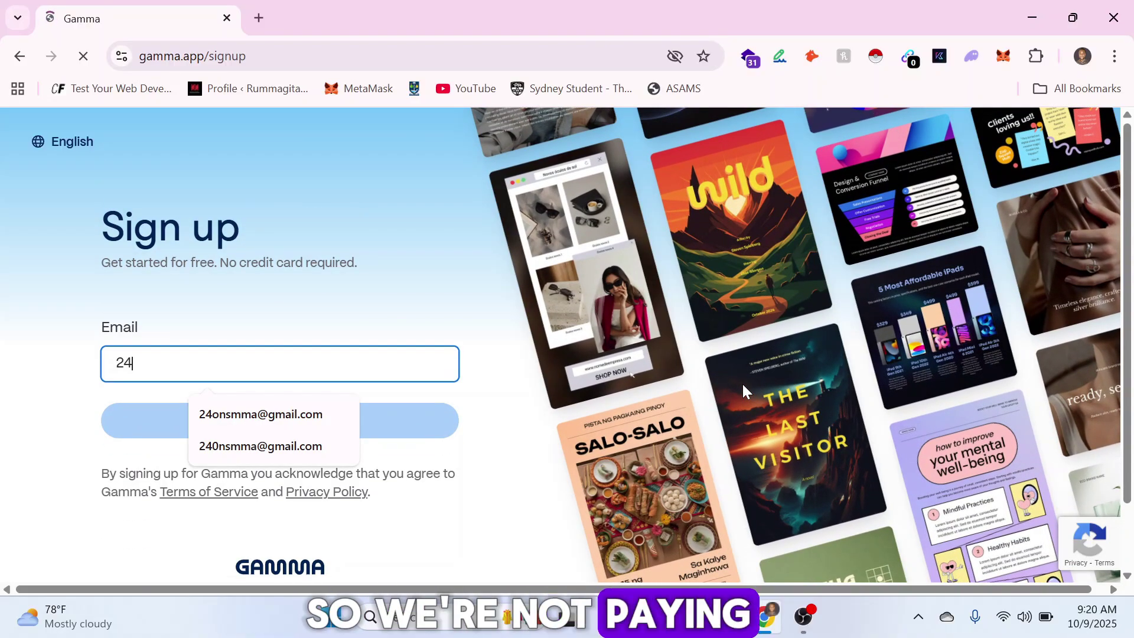
pyautogui.click(313, 416)
pyautogui.click(313, 415)
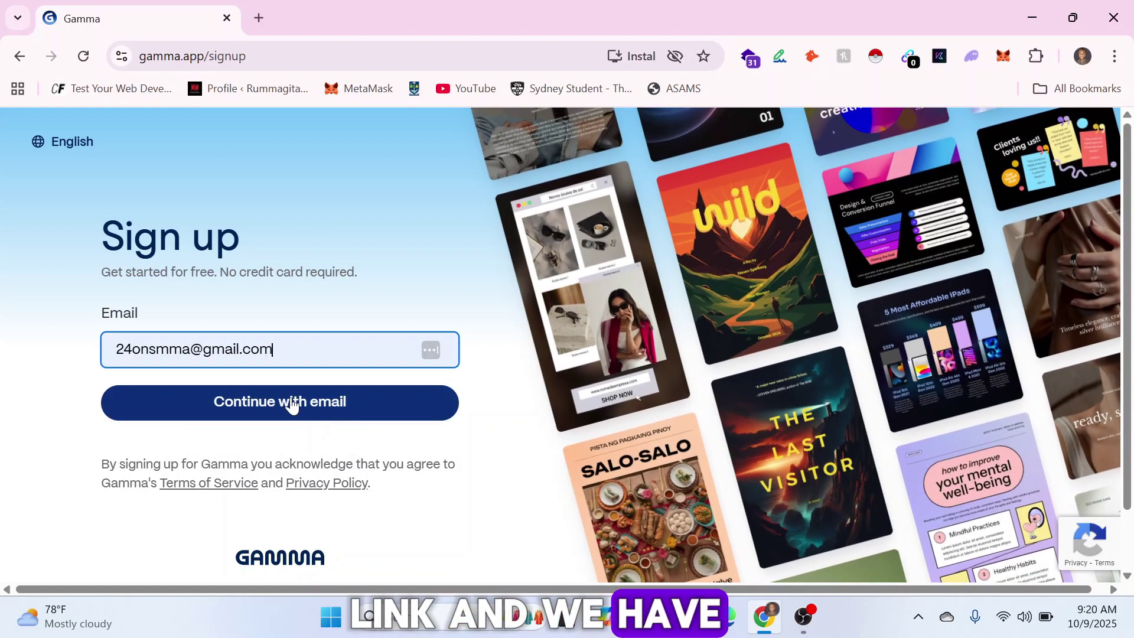
pyautogui.click(292, 405)
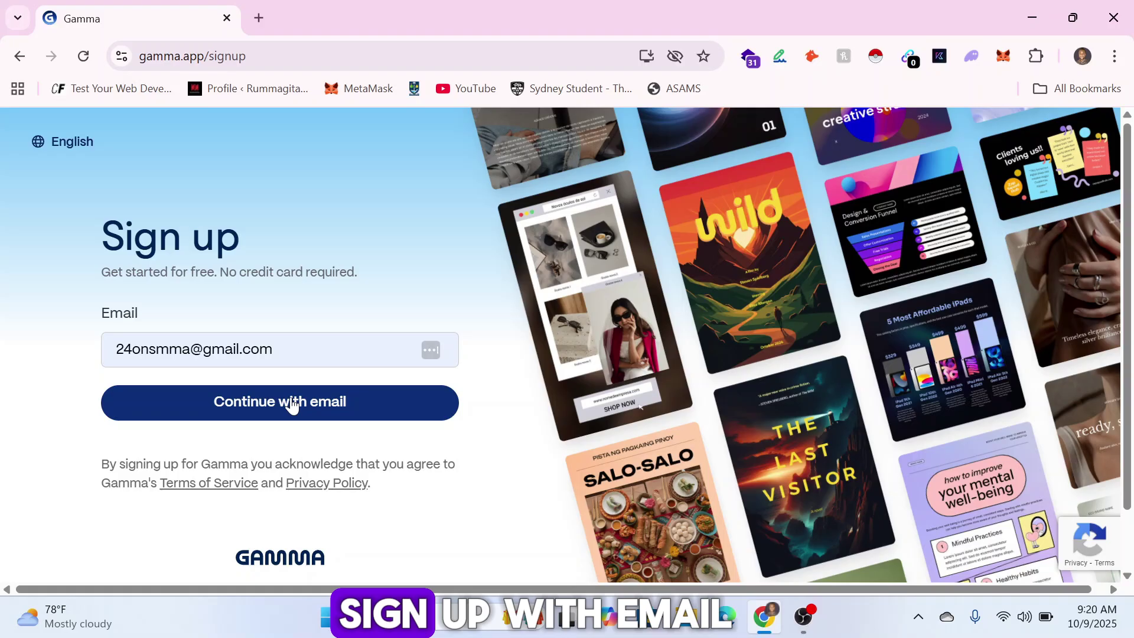
pyautogui.click(290, 398)
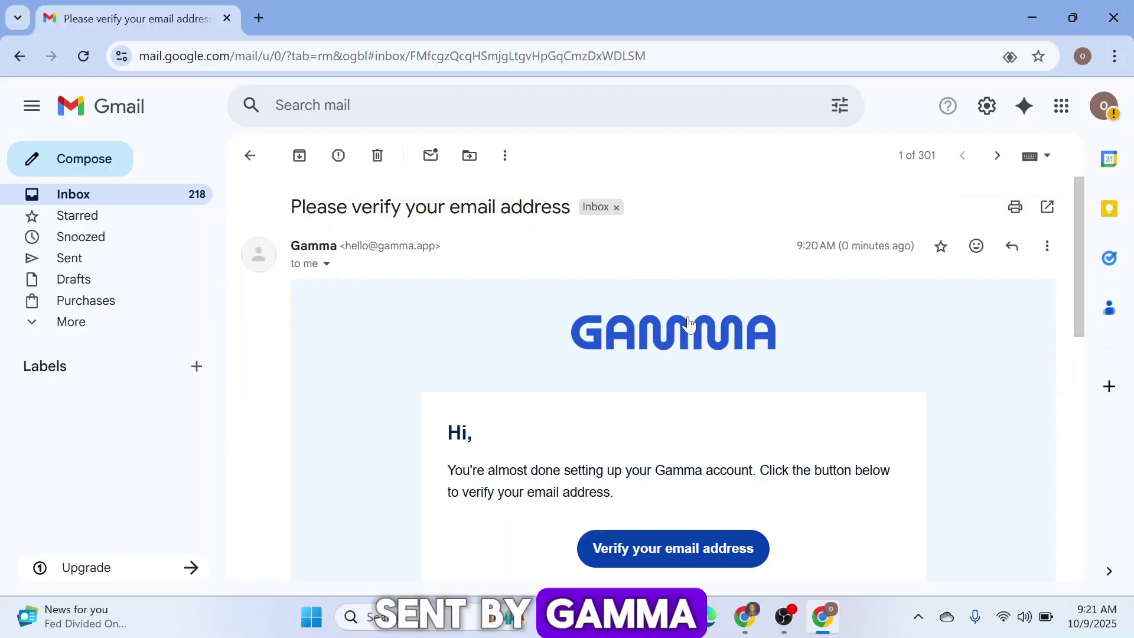
# - Follow the 'Verify your email address' link in Gamma's verification message
pyautogui.scroll(-5, 685, 319)
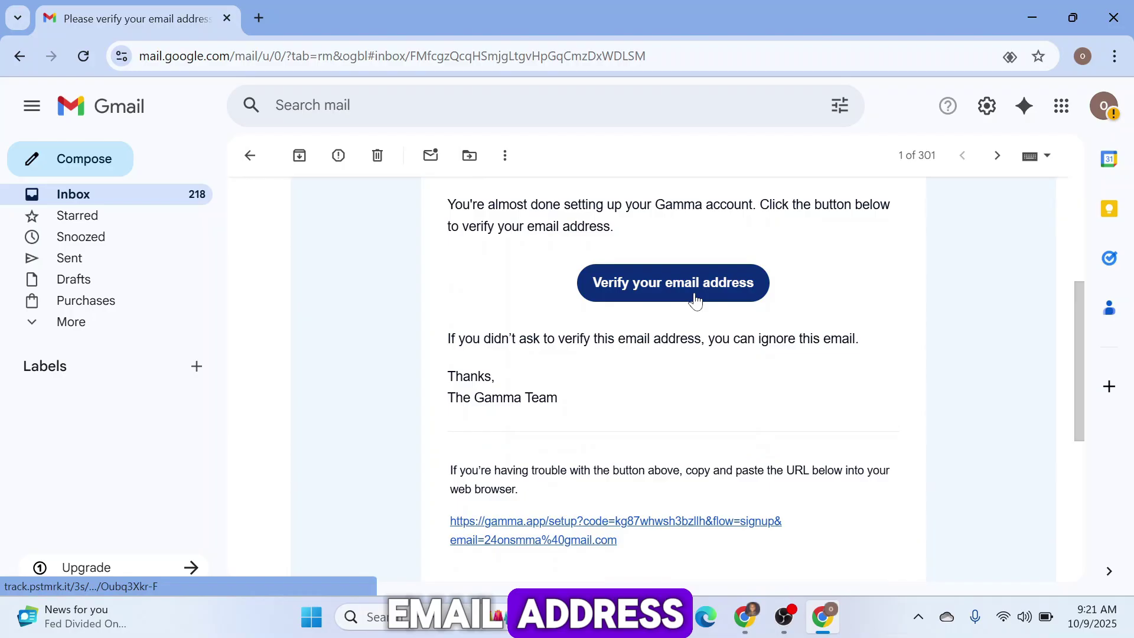
pyautogui.click(695, 299)
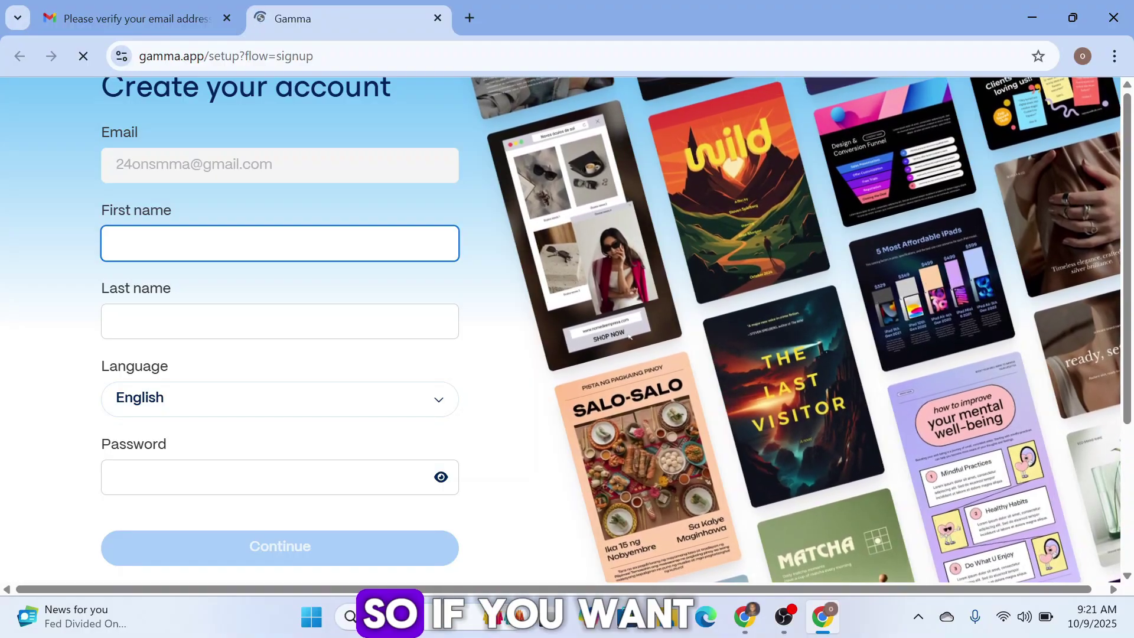
# - Enter the first and last name, accept Chrome's strong password, and submit the account form
pyautogui.write('V')
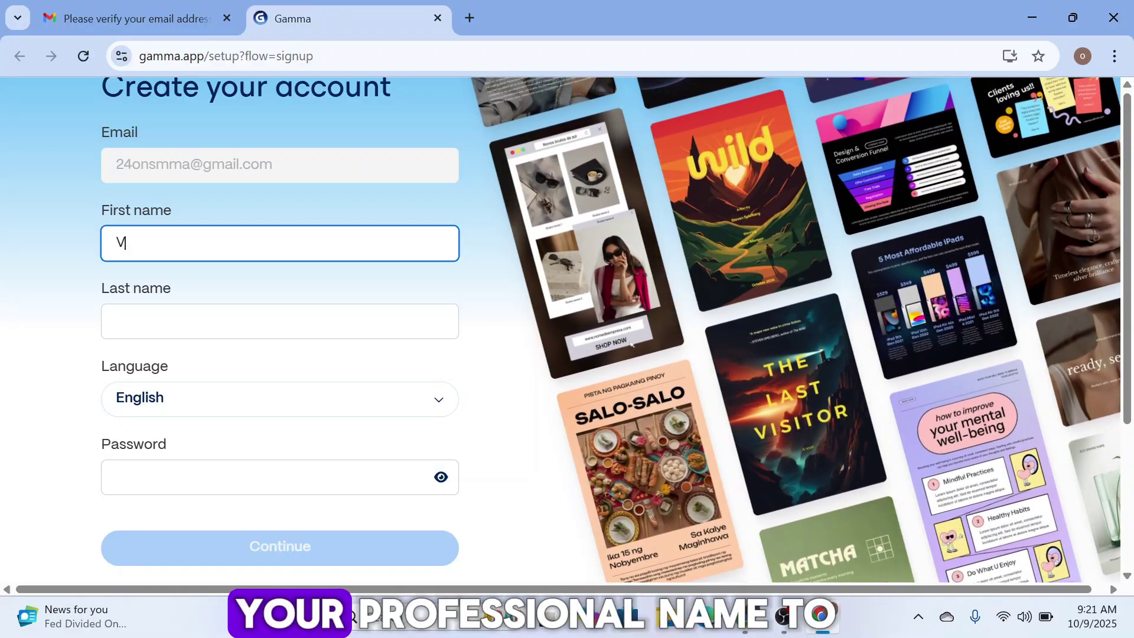
pyautogui.write('ictor')
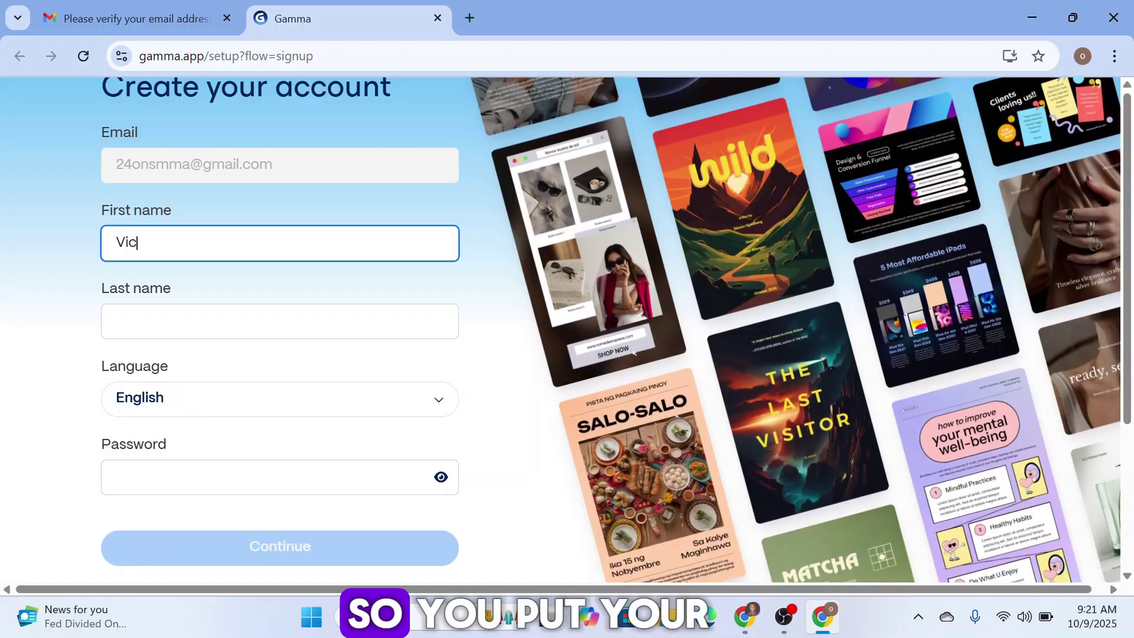
pyautogui.click(236, 321)
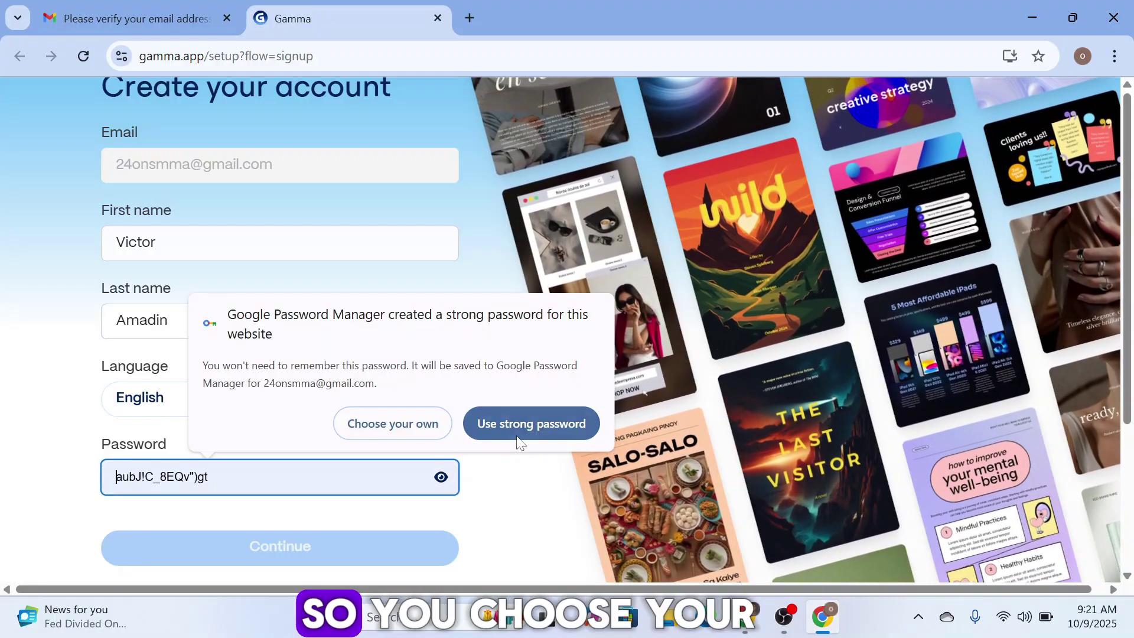
pyautogui.click(518, 437)
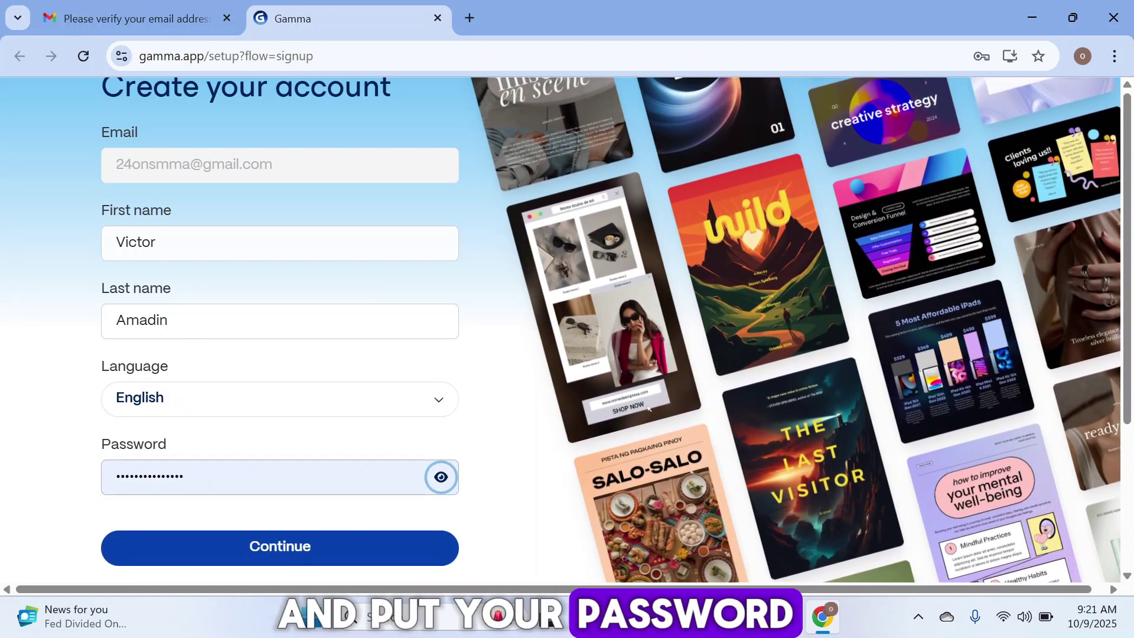
pyautogui.scroll(-2, 349, 519)
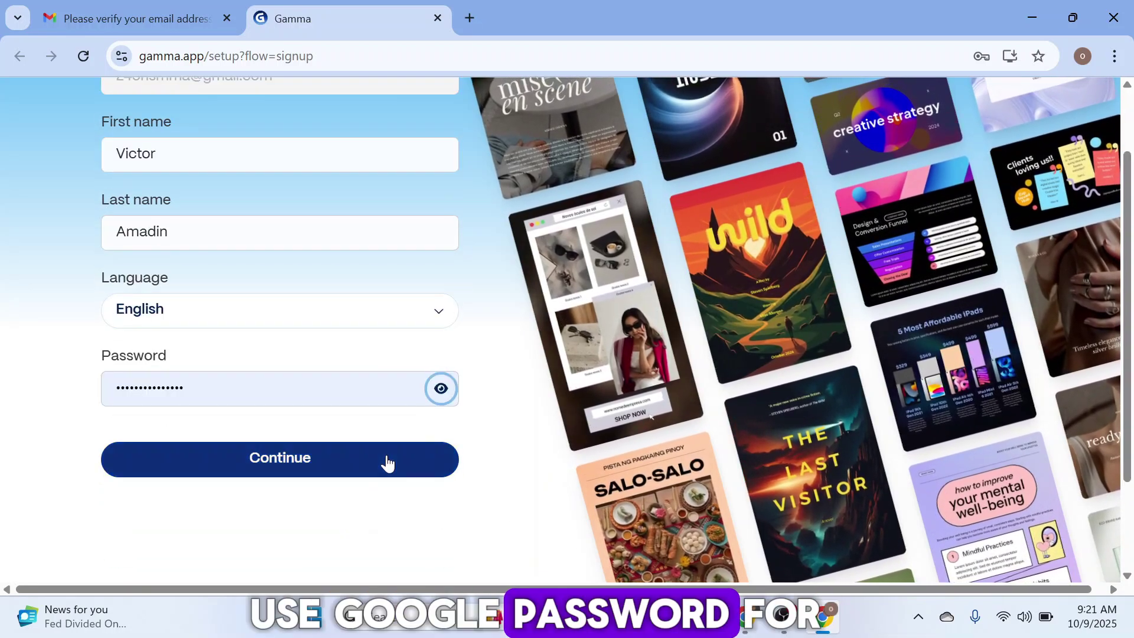
pyautogui.click(387, 463)
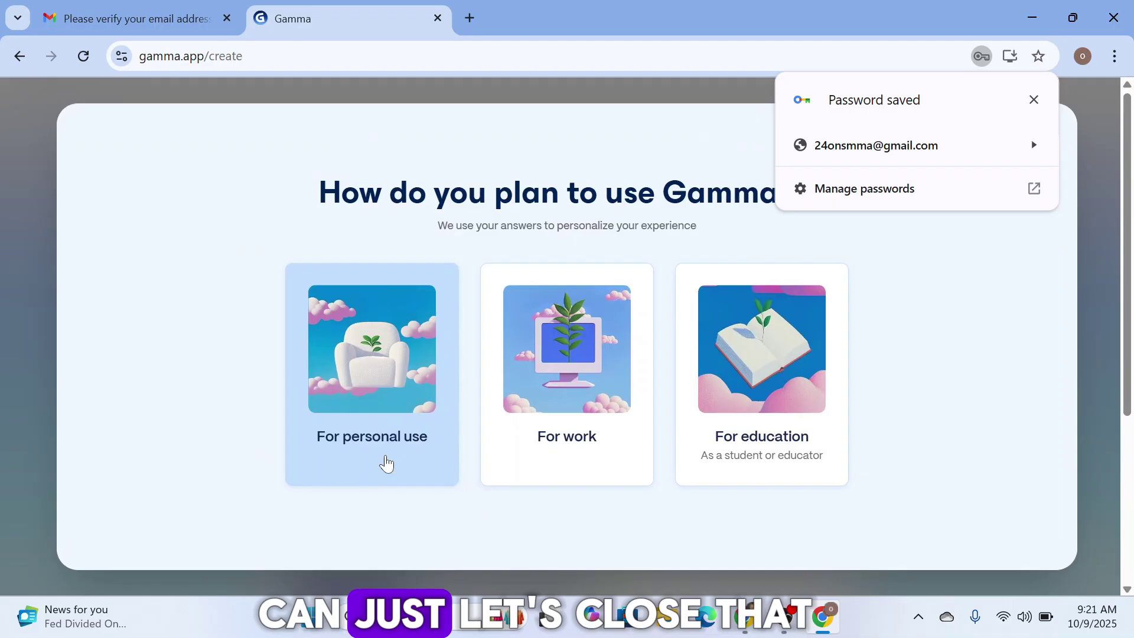
# - Dismiss the password-saved notice and answer work use, Marketing role, and Just me
pyautogui.click(1033, 99)
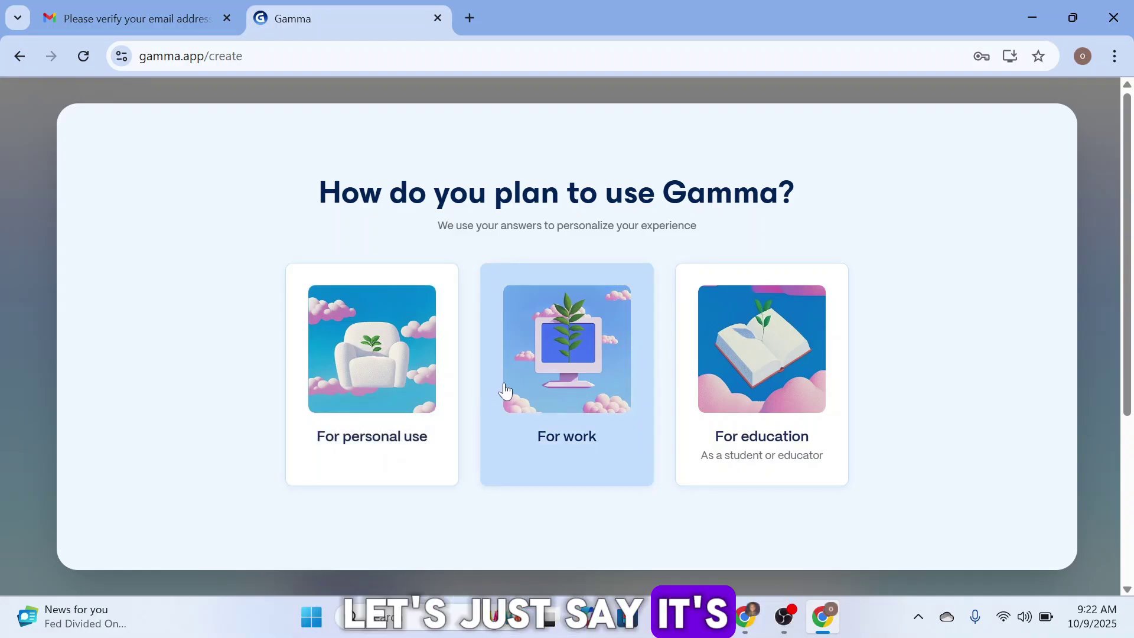
pyautogui.click(505, 391)
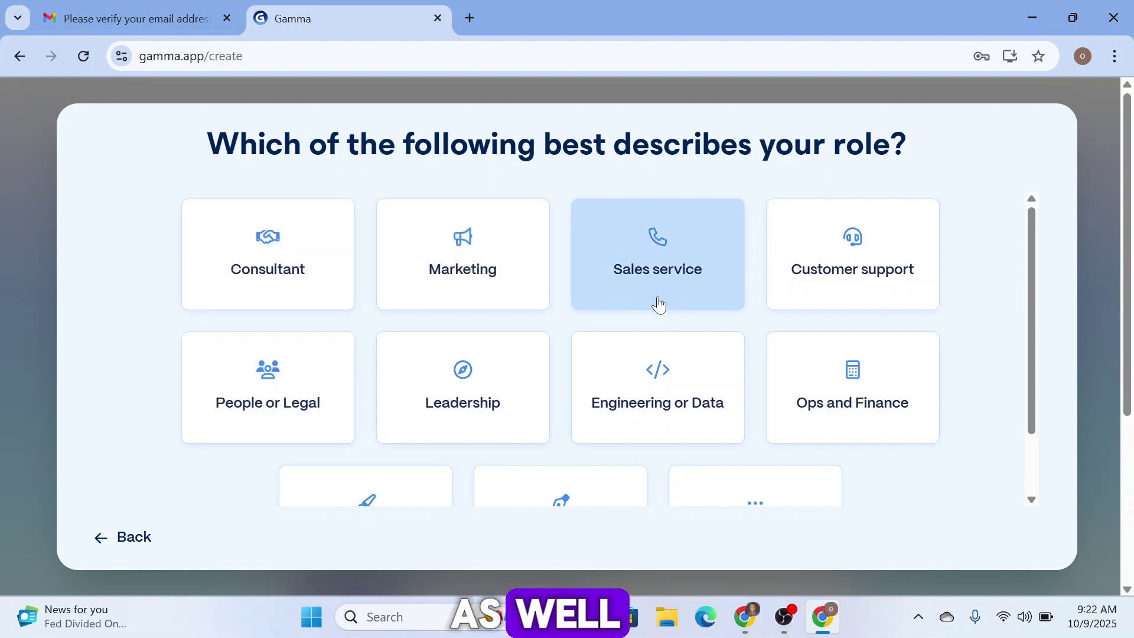
pyautogui.scroll(-2, 838, 348)
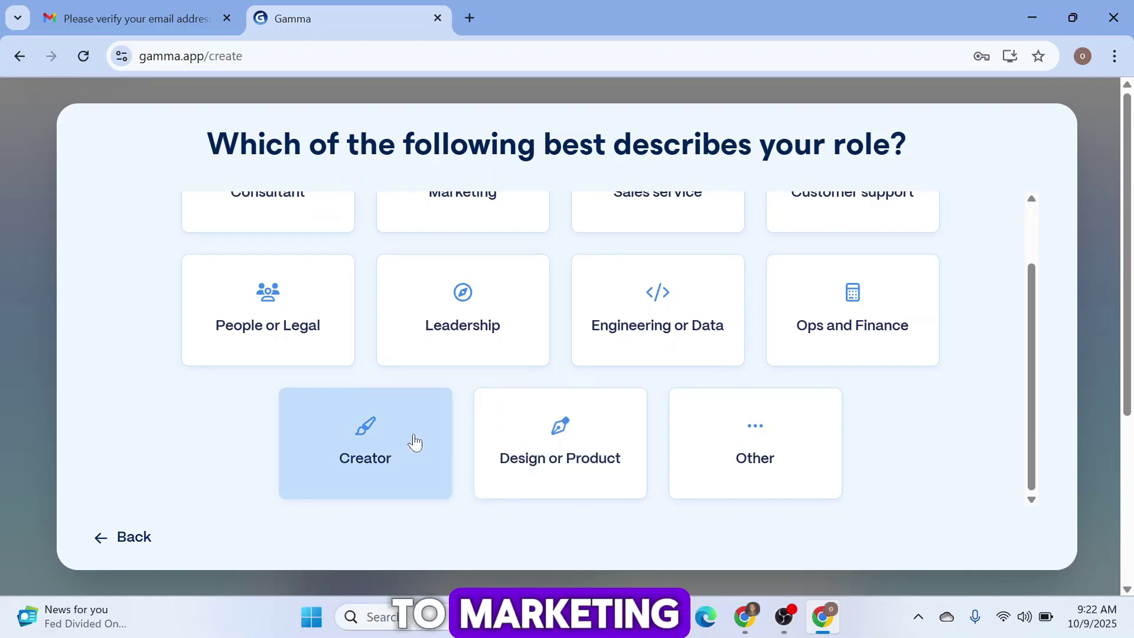
pyautogui.scroll(2, 472, 295)
pyautogui.click(508, 266)
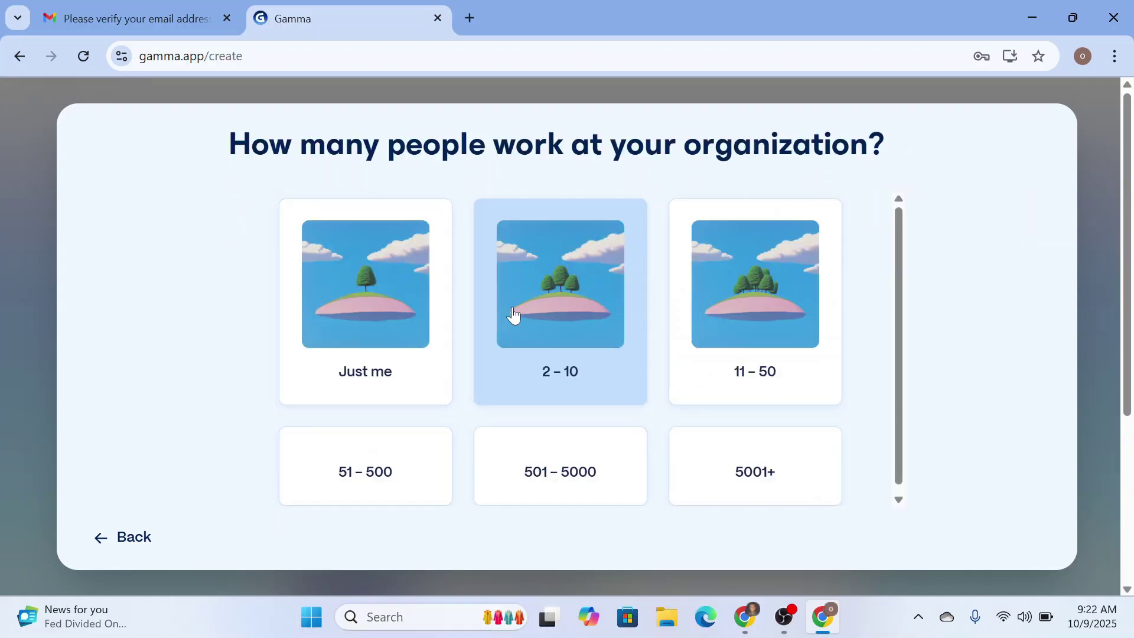
pyautogui.click(398, 285)
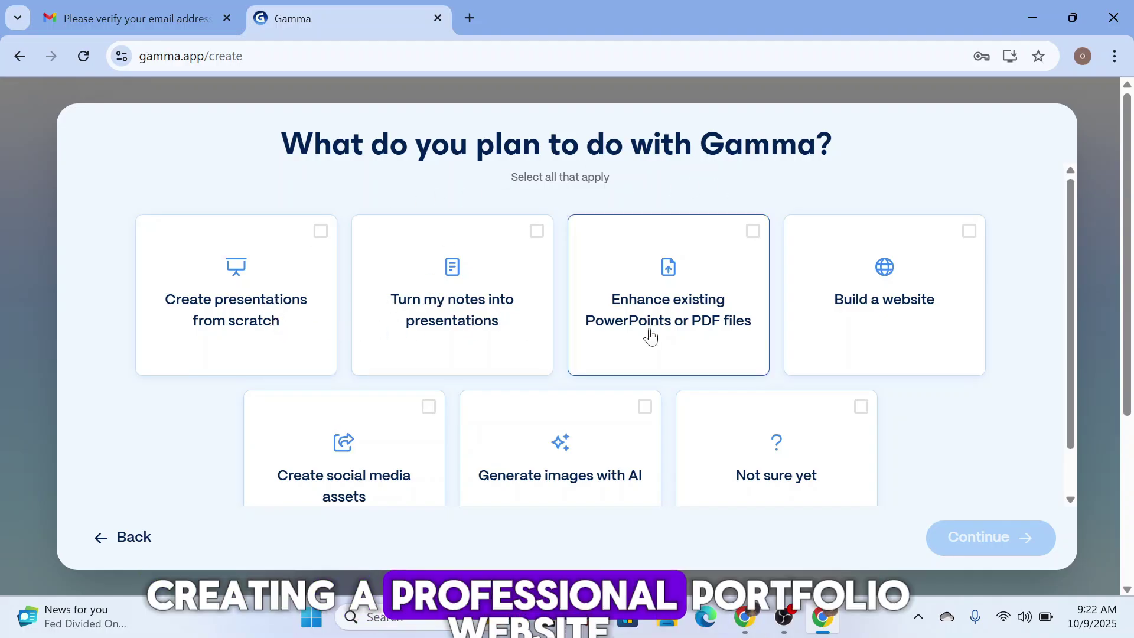
pyautogui.scroll(-1, 520, 377)
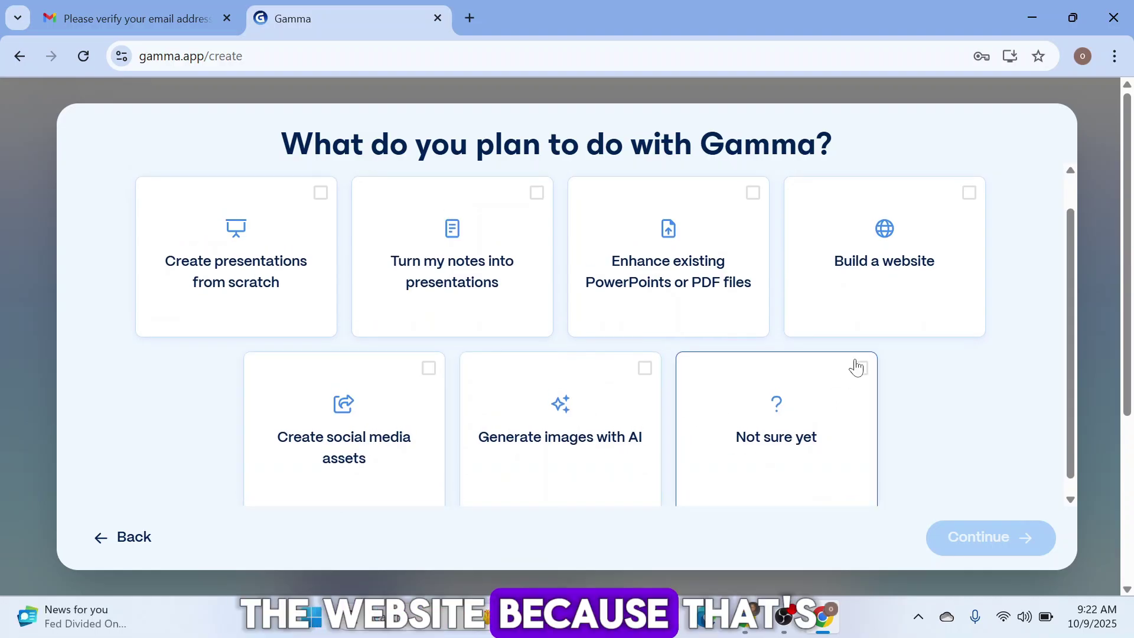
# - Choose Build a website as the plan and LinkedIn as how you heard about Gamma
pyautogui.click(916, 294)
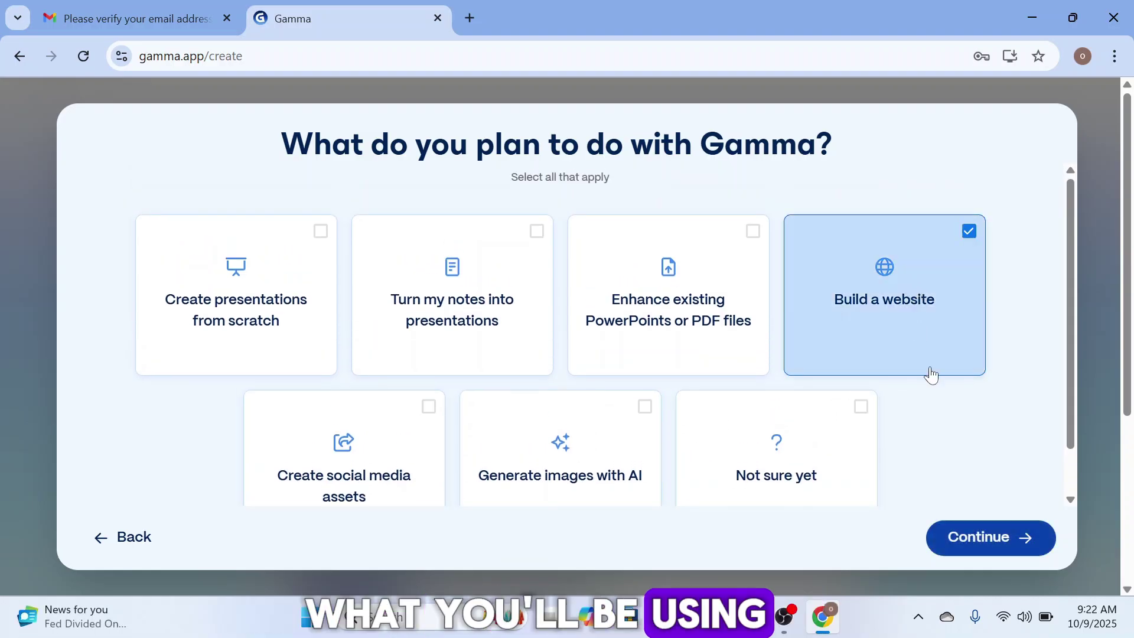
pyautogui.click(942, 547)
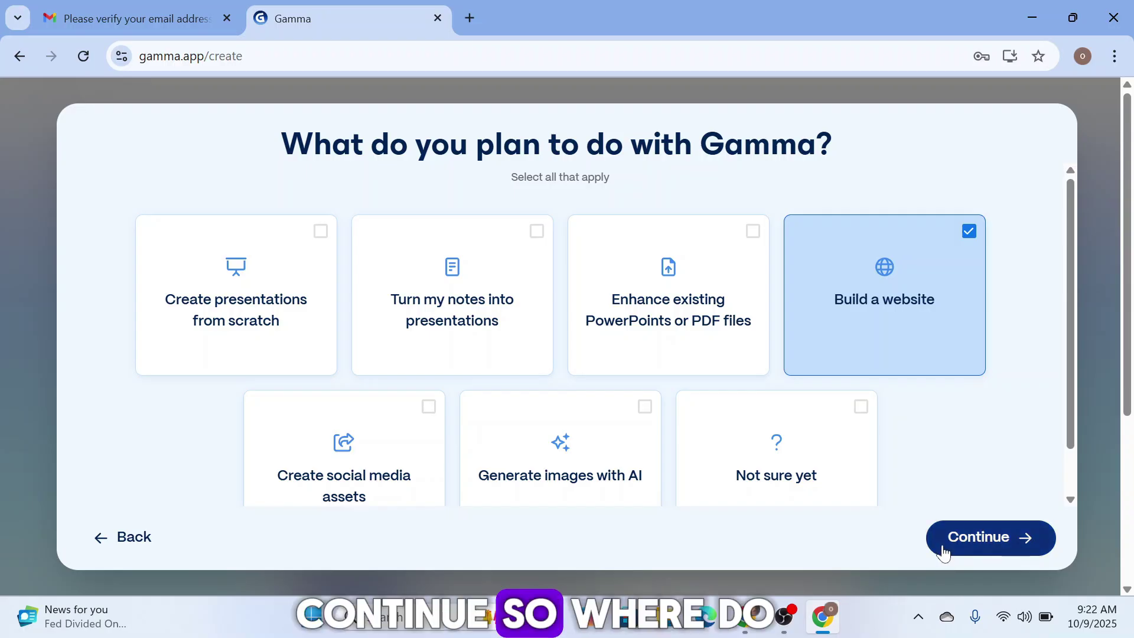
pyautogui.click(942, 549)
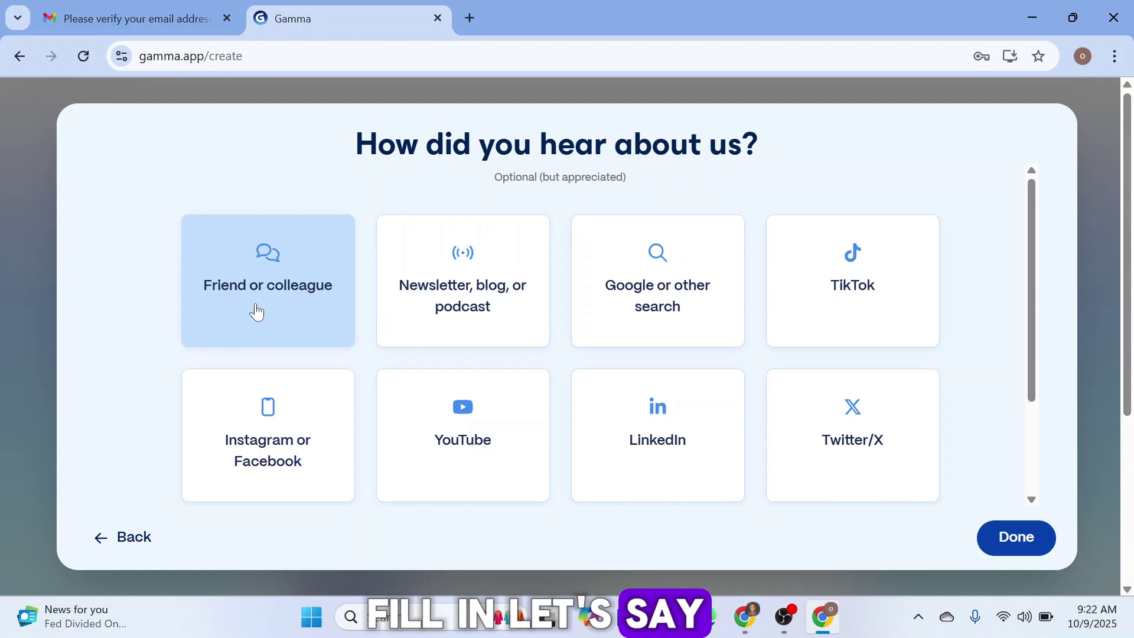
pyautogui.click(657, 433)
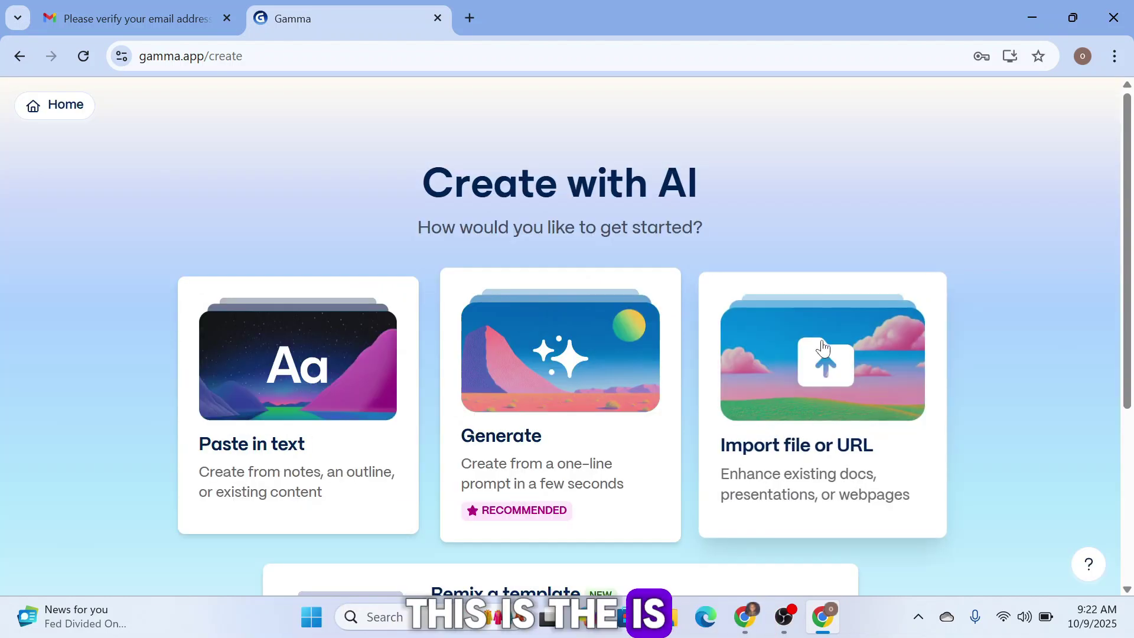
# - Scroll through the Paste in text, Generate, Import and Remix options until the dashboard loads
pyautogui.scroll(-2, 604, 393)
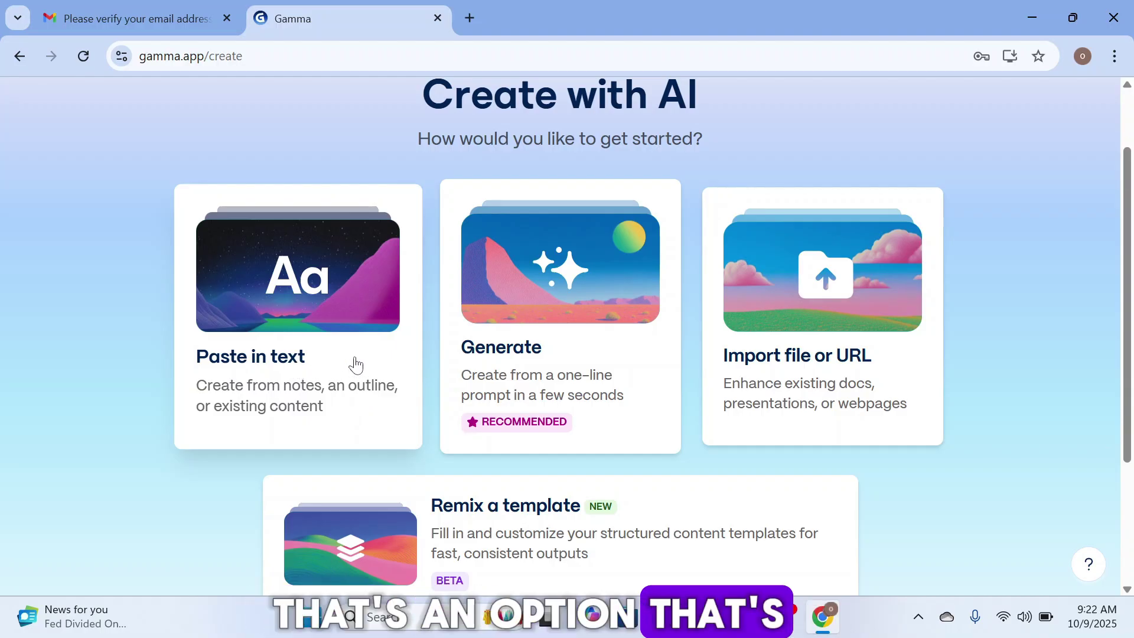
pyautogui.scroll(-1, 347, 312)
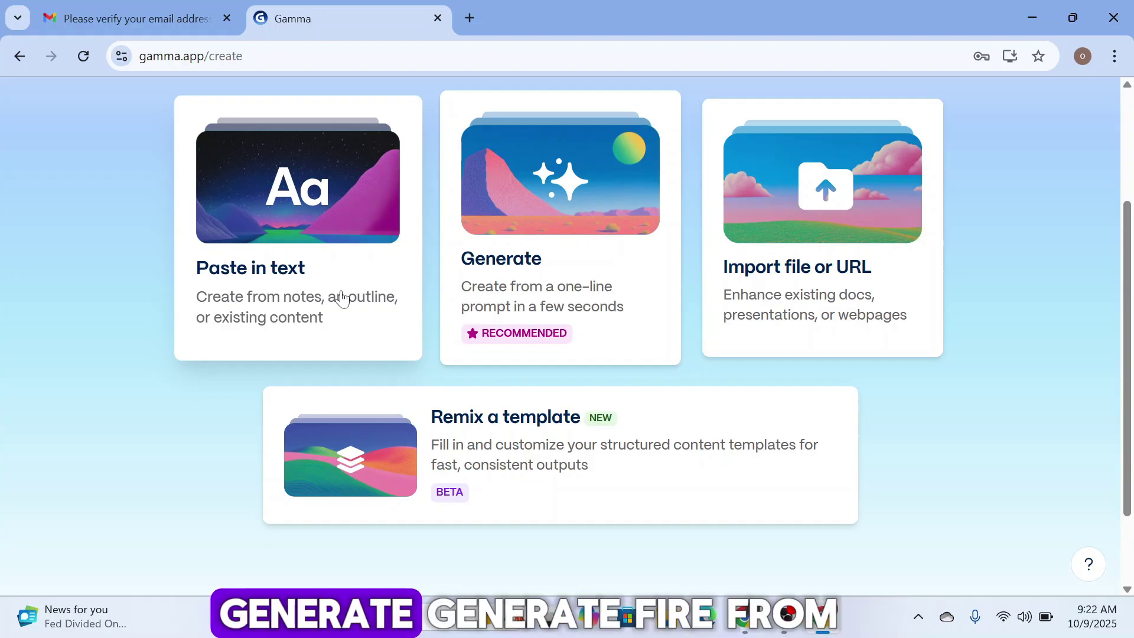
pyautogui.scroll(2, 342, 298)
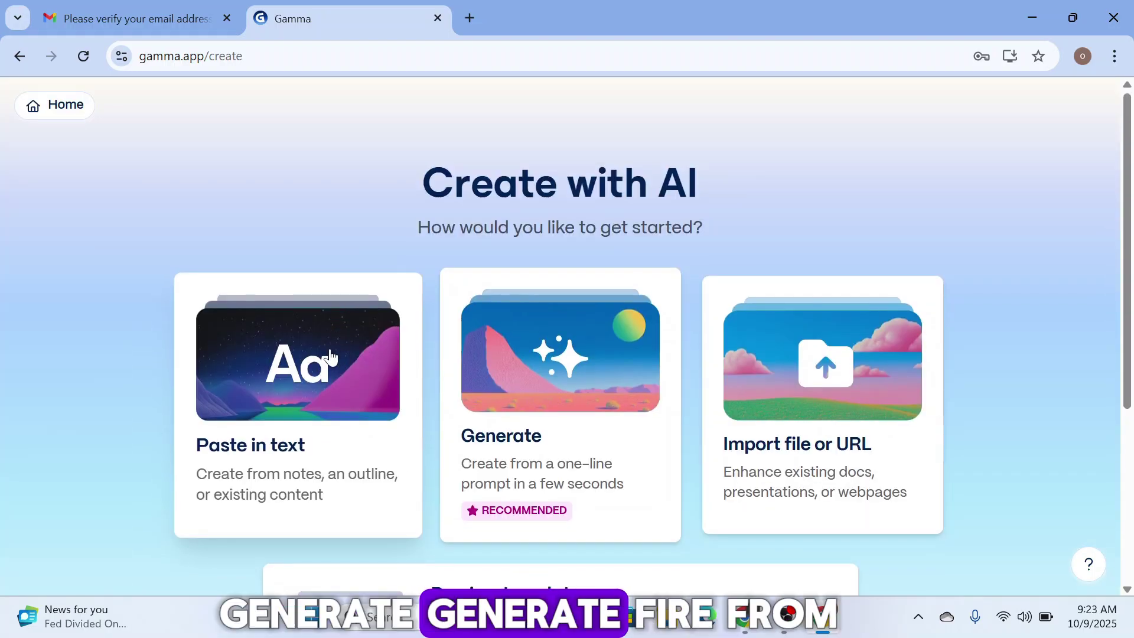
pyautogui.scroll(-2, 337, 343)
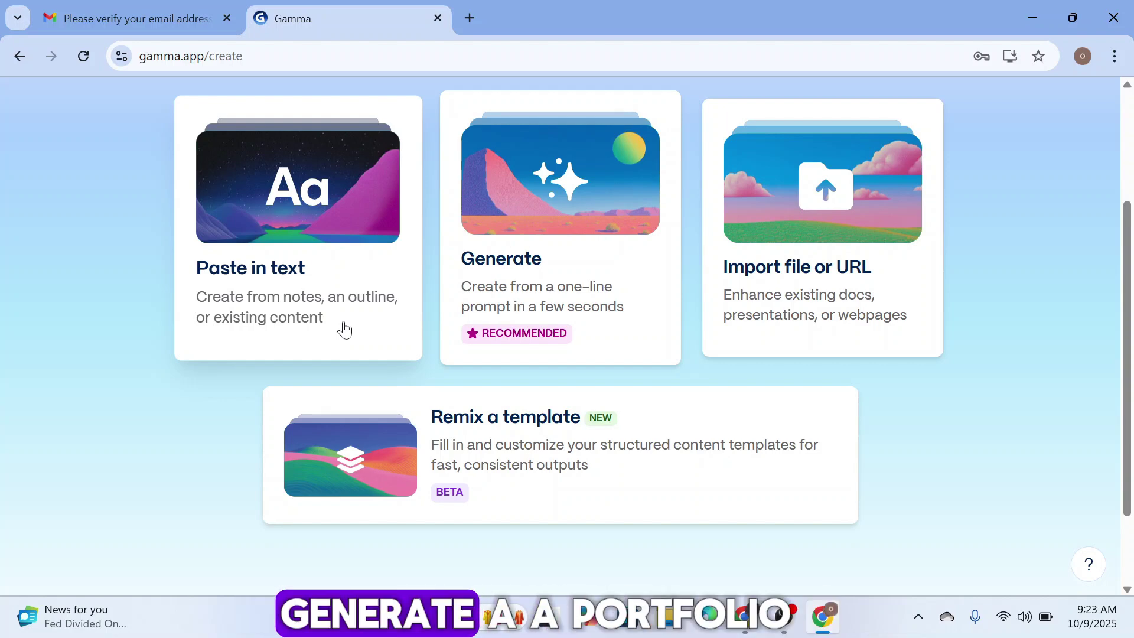
pyautogui.scroll(1, 344, 329)
pyautogui.scroll(-2, 344, 329)
pyautogui.scroll(5, 346, 324)
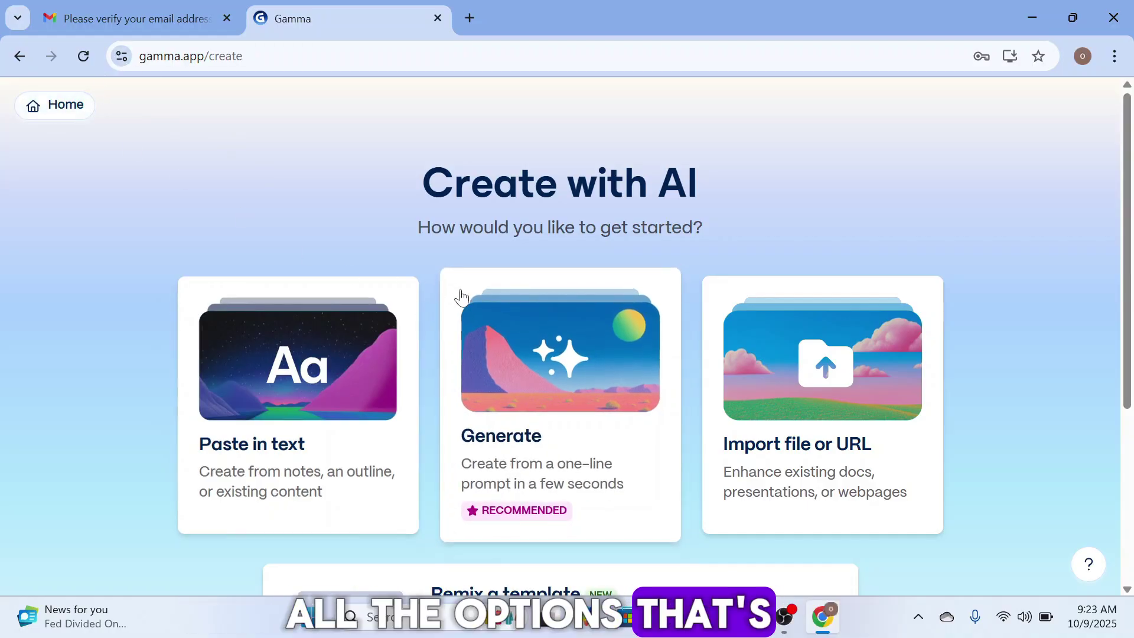
pyautogui.scroll(-3, 469, 317)
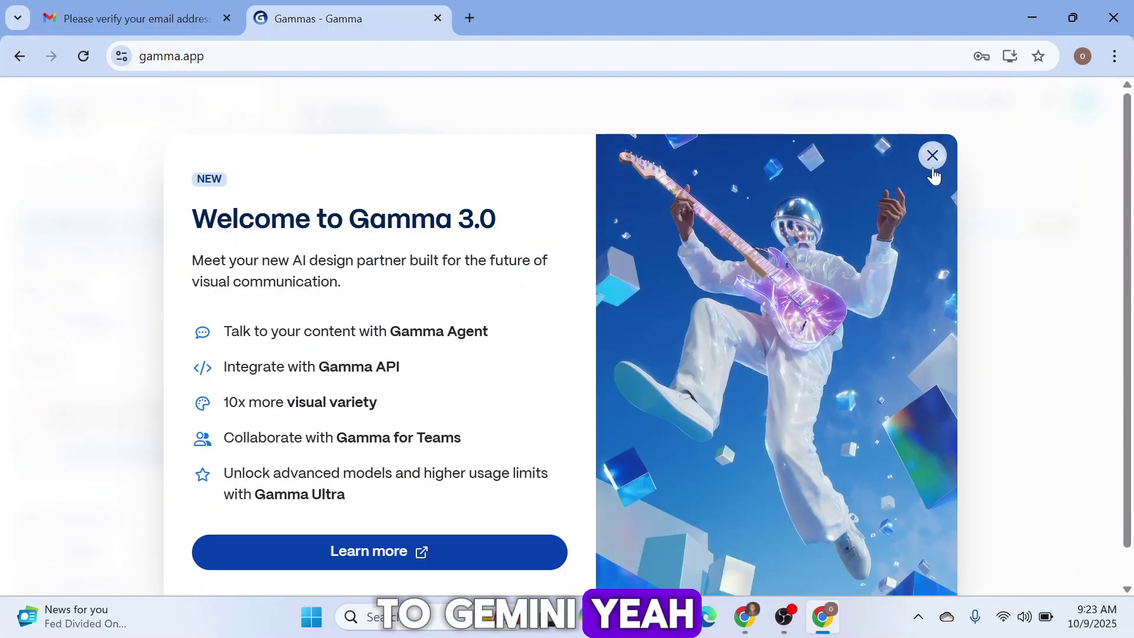
# - Close the Welcome to Gamma 3.0 announcement, glance at Create new, then return Home
pyautogui.click(932, 155)
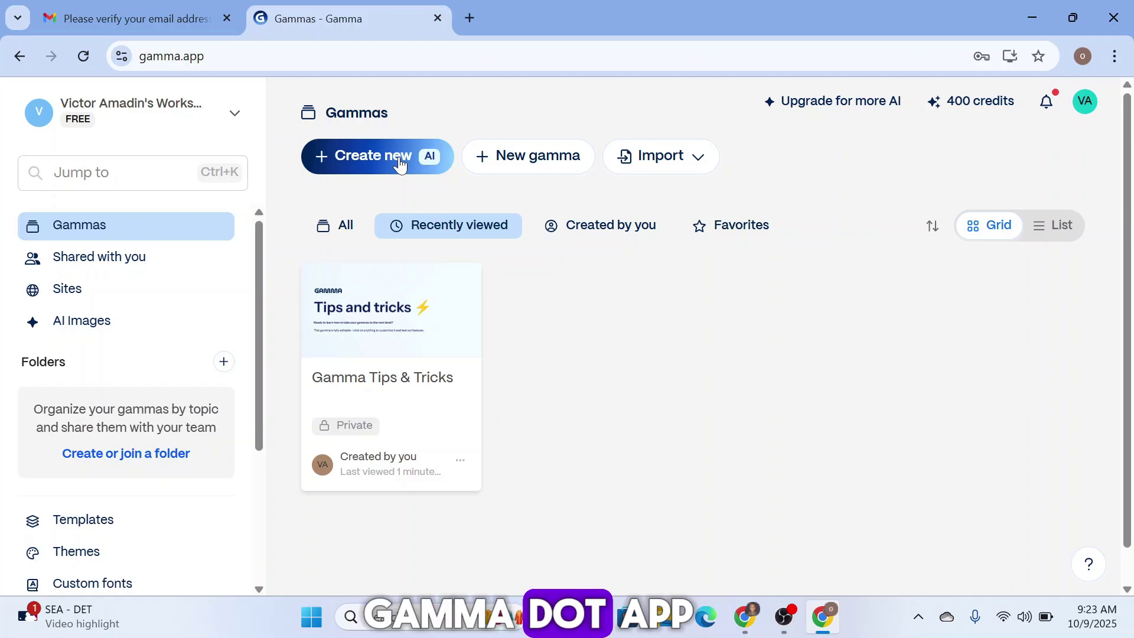
pyautogui.click(400, 164)
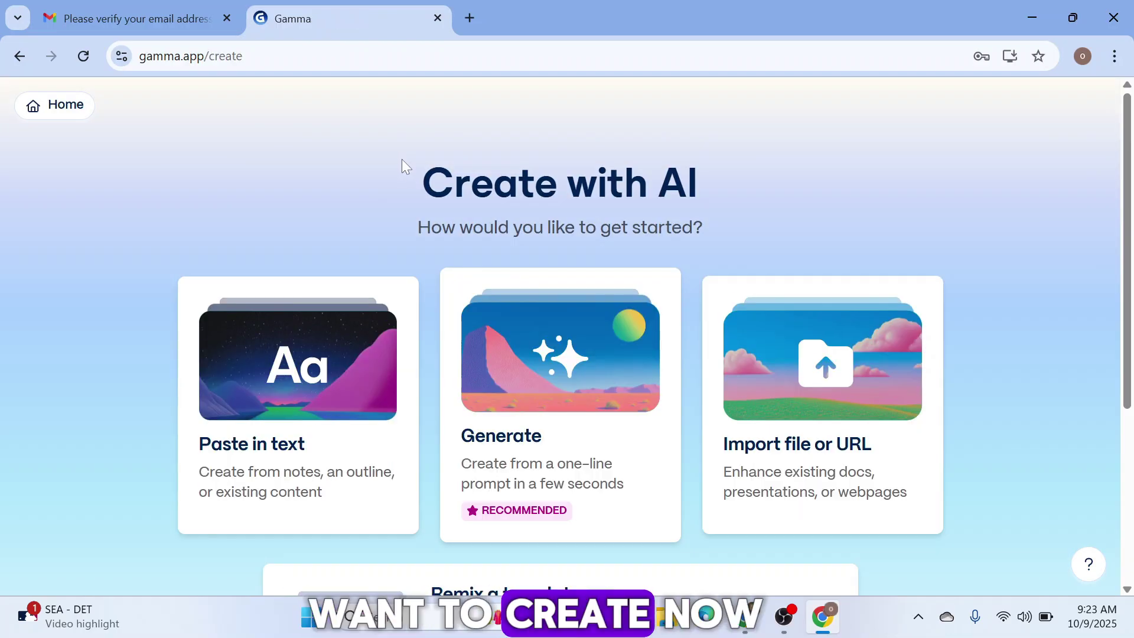
pyautogui.scroll(-2, 522, 333)
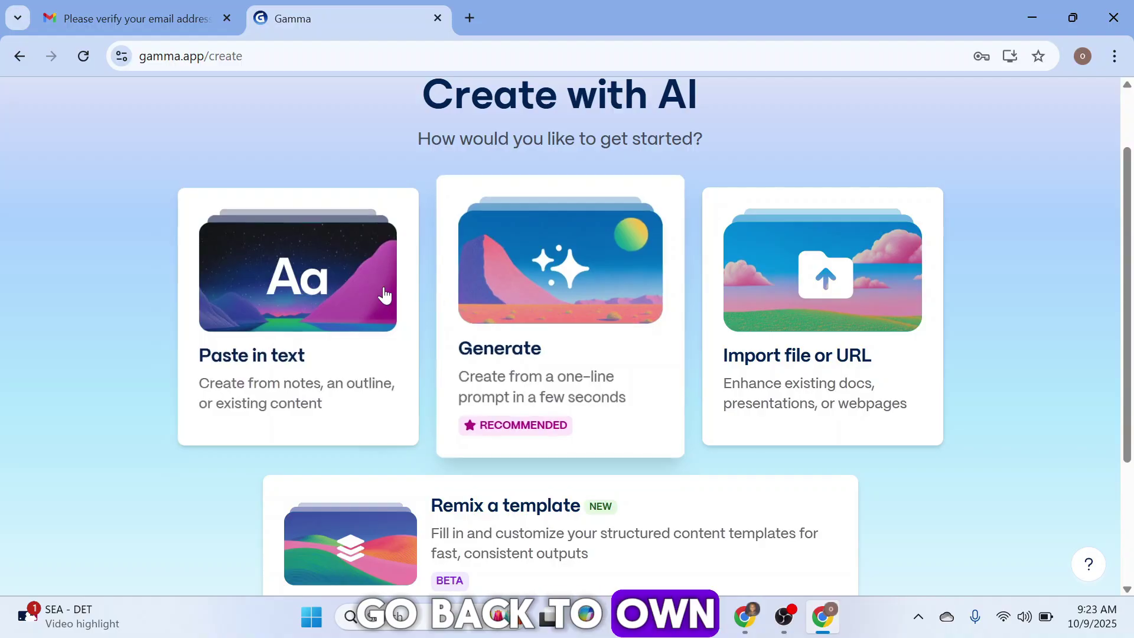
pyautogui.scroll(2, 141, 118)
pyautogui.click(39, 110)
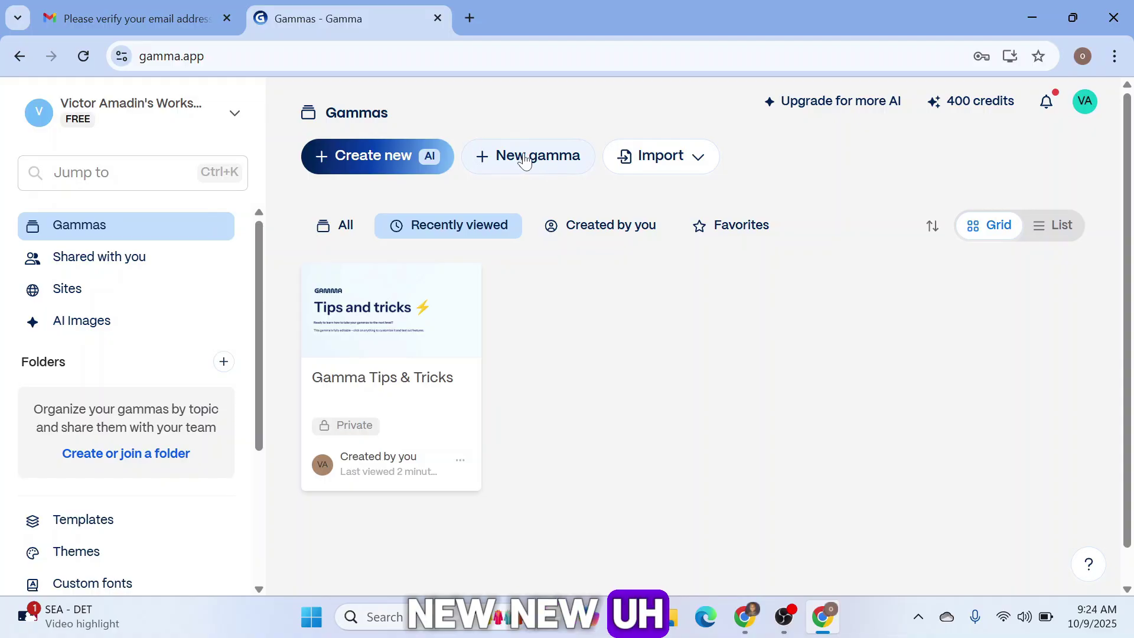
# - Open the workspace's Templates page and look over its empty Custom tab
pyautogui.scroll(-2, 144, 476)
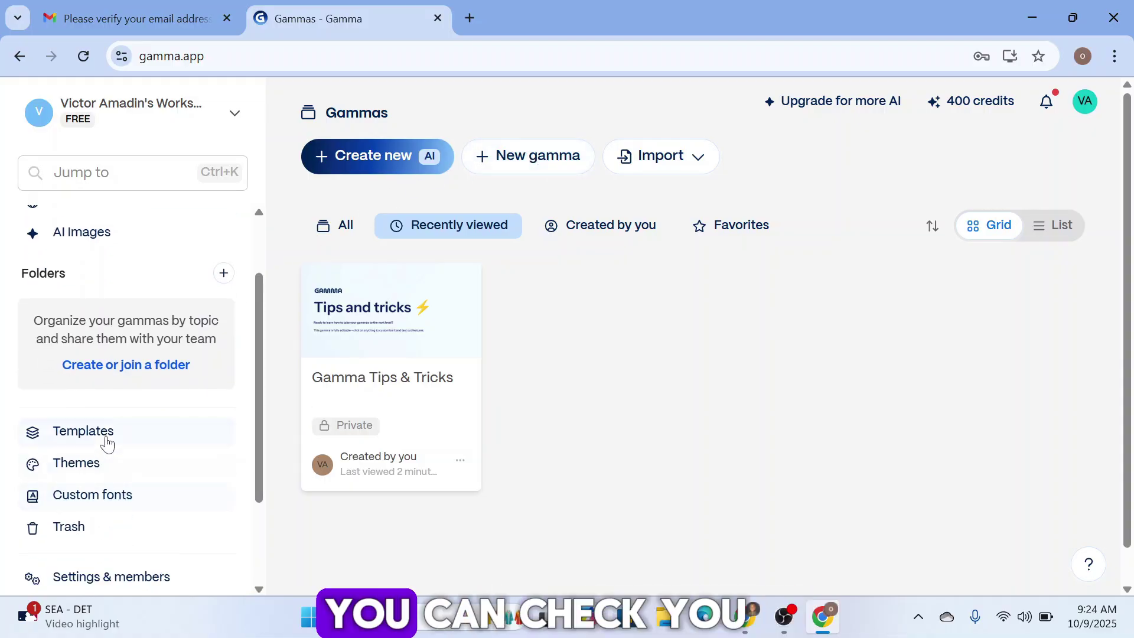
pyautogui.click(93, 432)
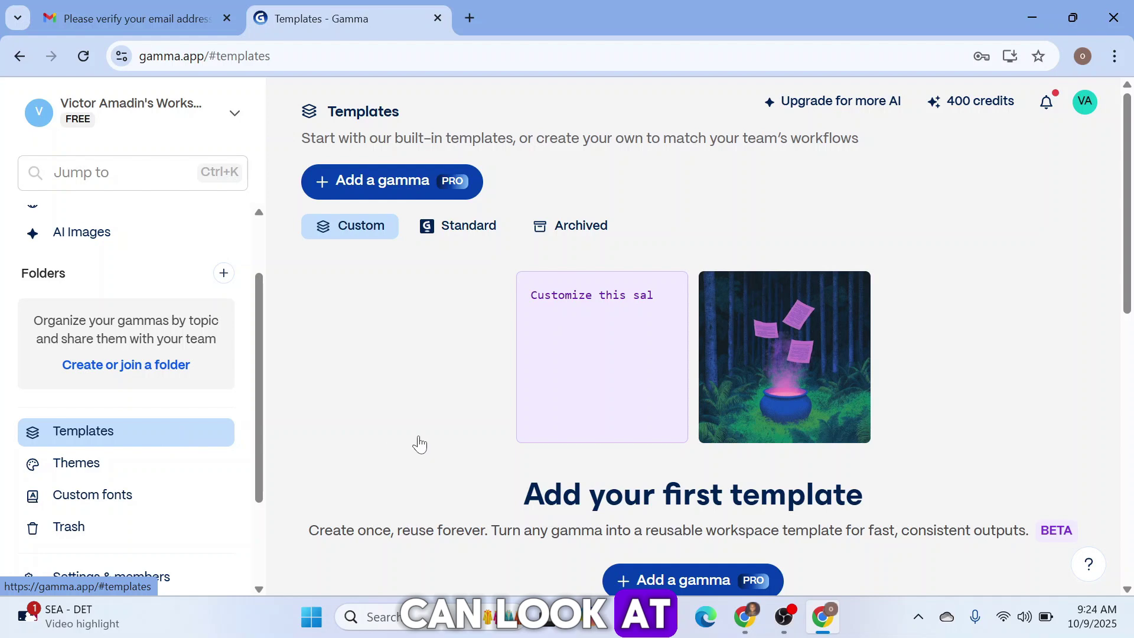
pyautogui.scroll(-3, 395, 444)
pyautogui.scroll(1, 603, 344)
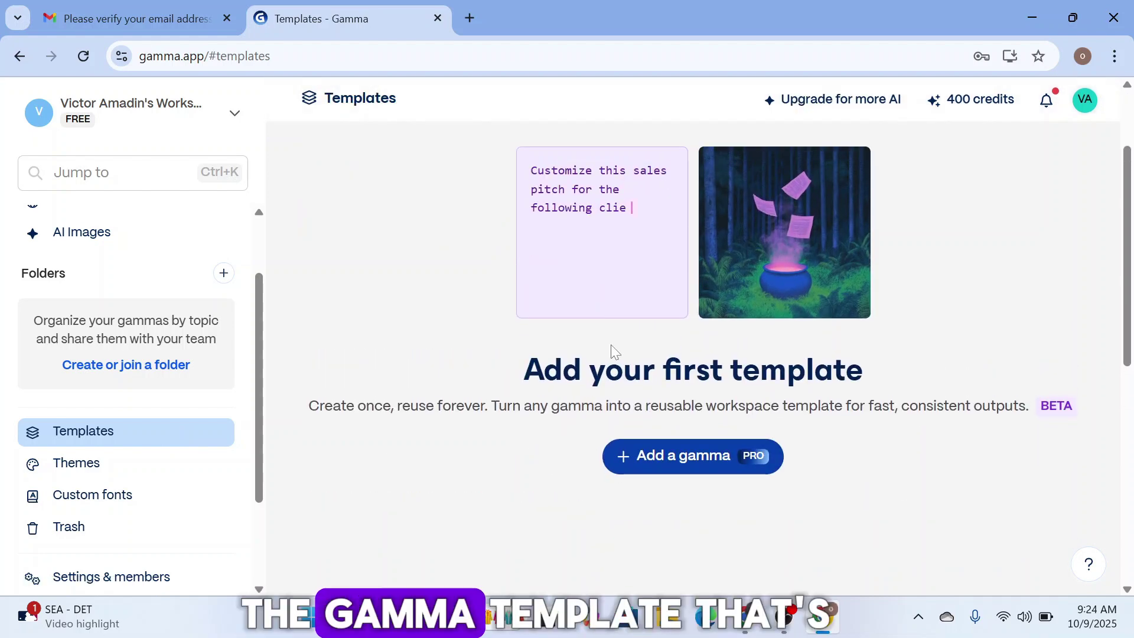
pyautogui.scroll(1, 604, 344)
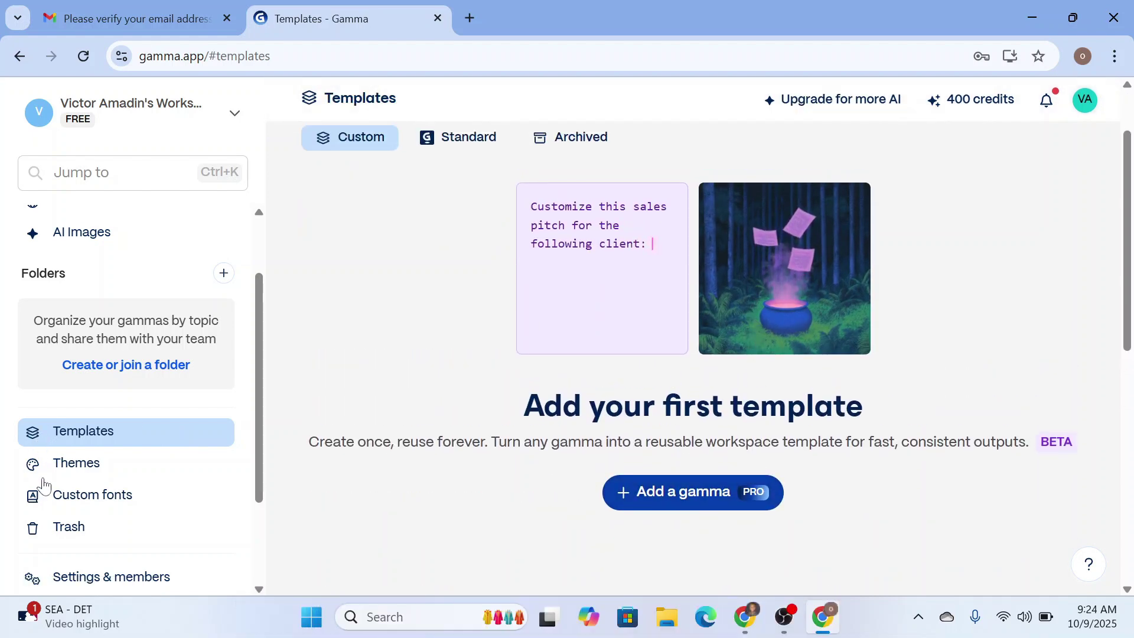
pyautogui.scroll(-2, 113, 509)
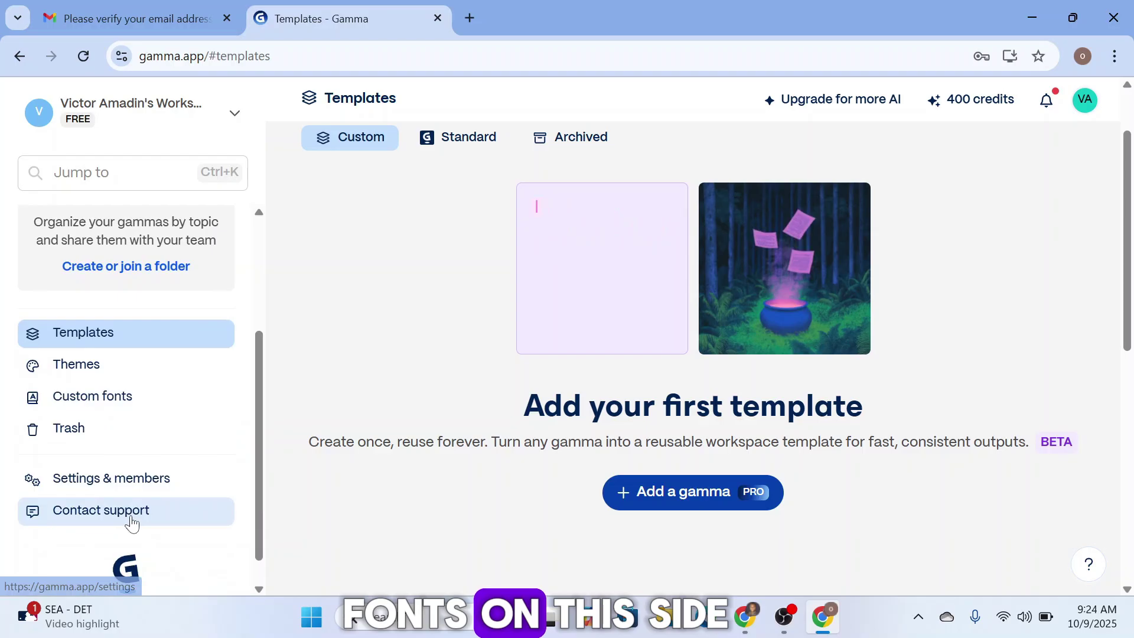
pyautogui.scroll(3, 133, 490)
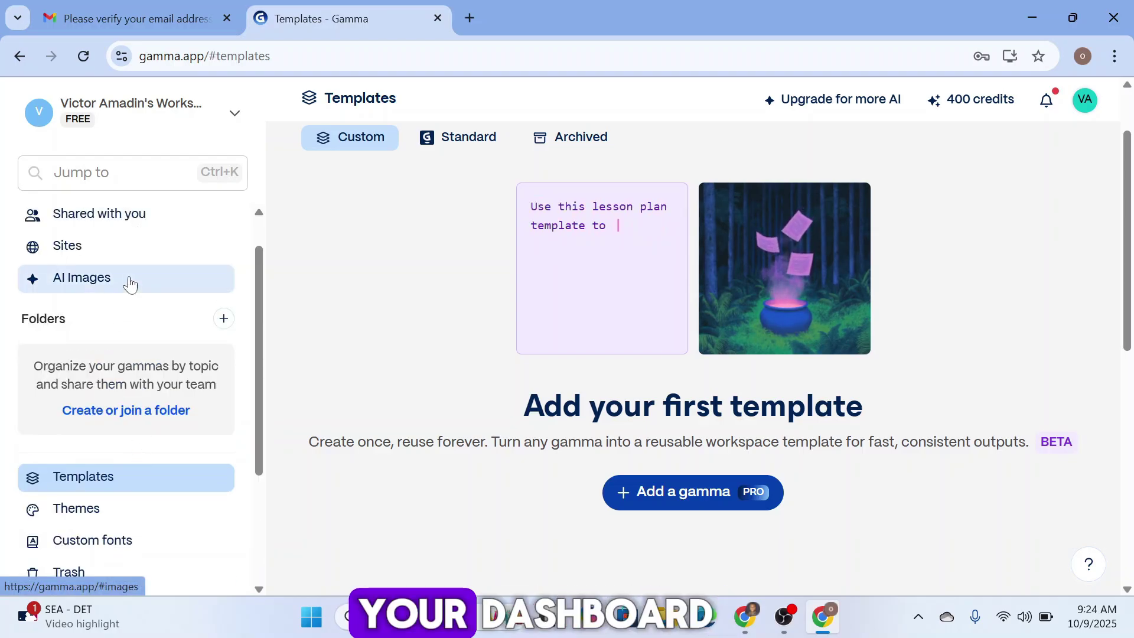
pyautogui.scroll(1, 127, 285)
# - Go to Sites and start a new site with Create site
pyautogui.click(115, 306)
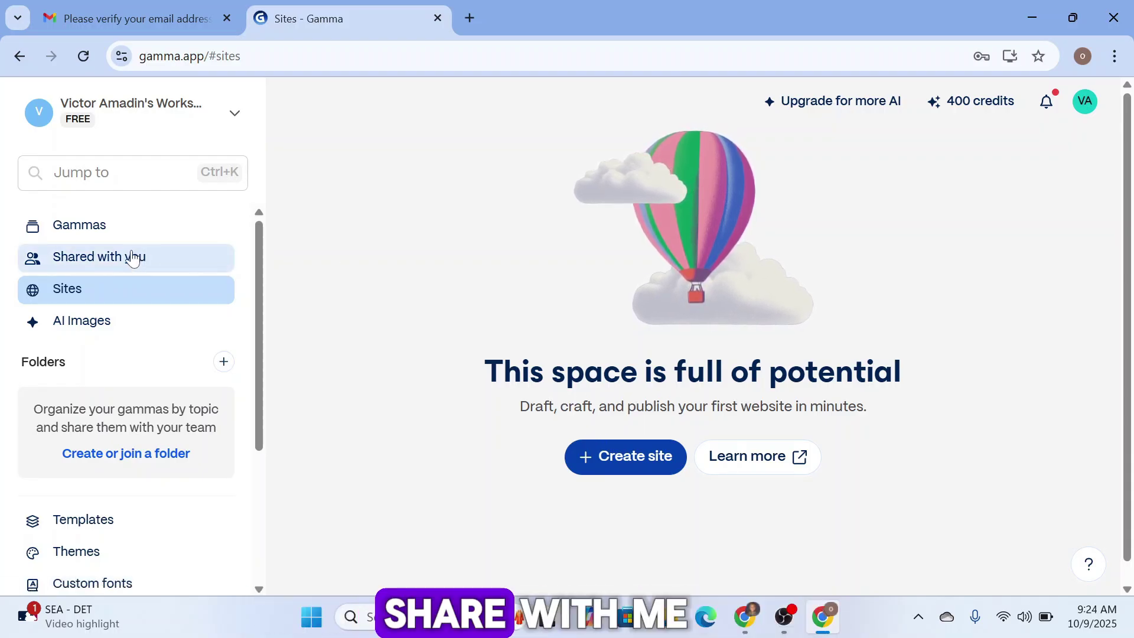
pyautogui.click(619, 463)
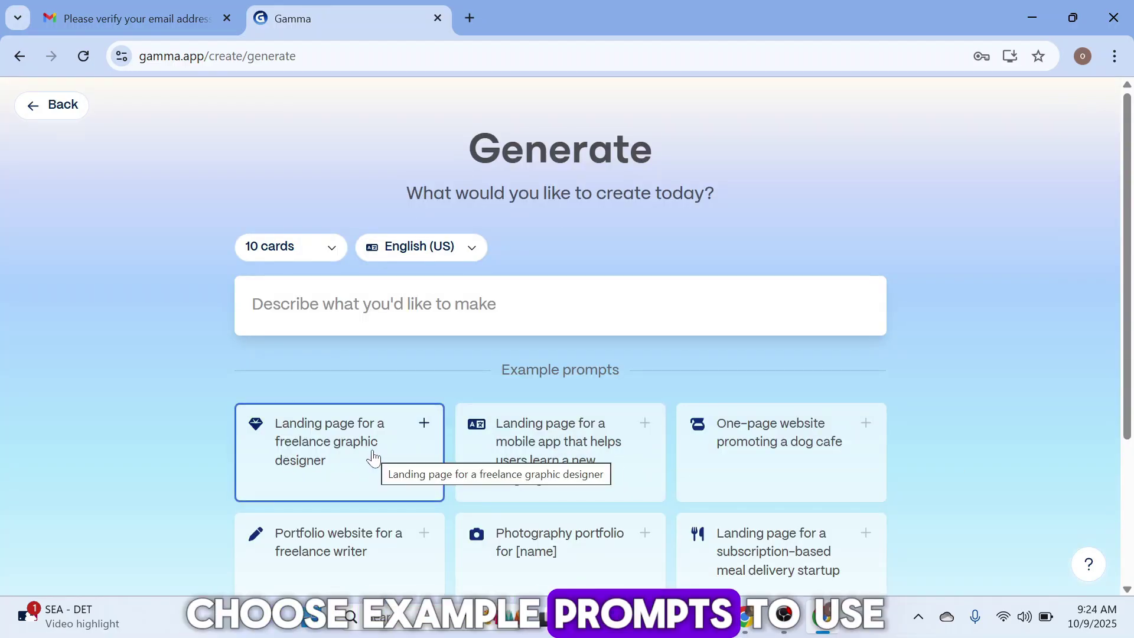
# - Use the 'Portfolio website for a freelance writer' example prompt and generate its outline
pyautogui.scroll(-2, 373, 456)
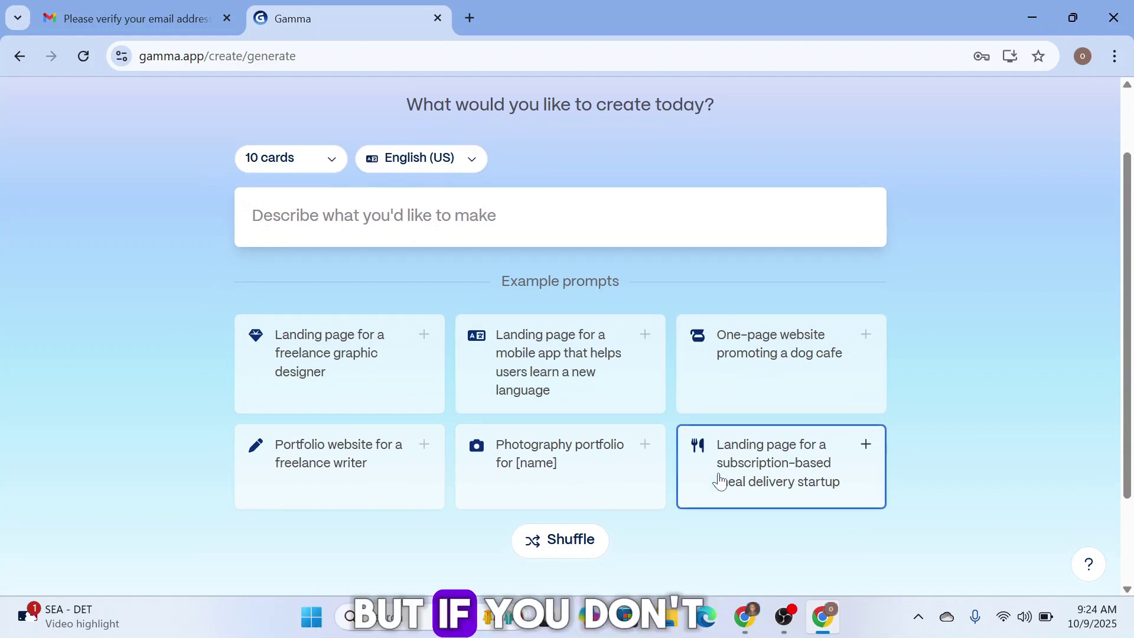
pyautogui.click(424, 447)
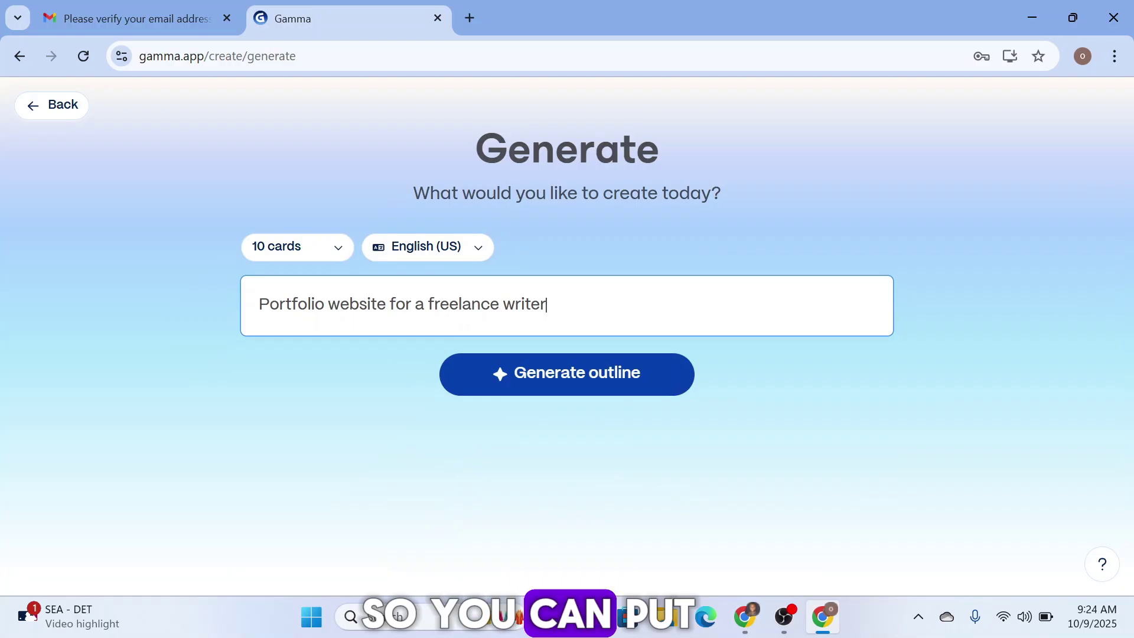
pyautogui.hotkey('ctrl', 'shift', 'Left')
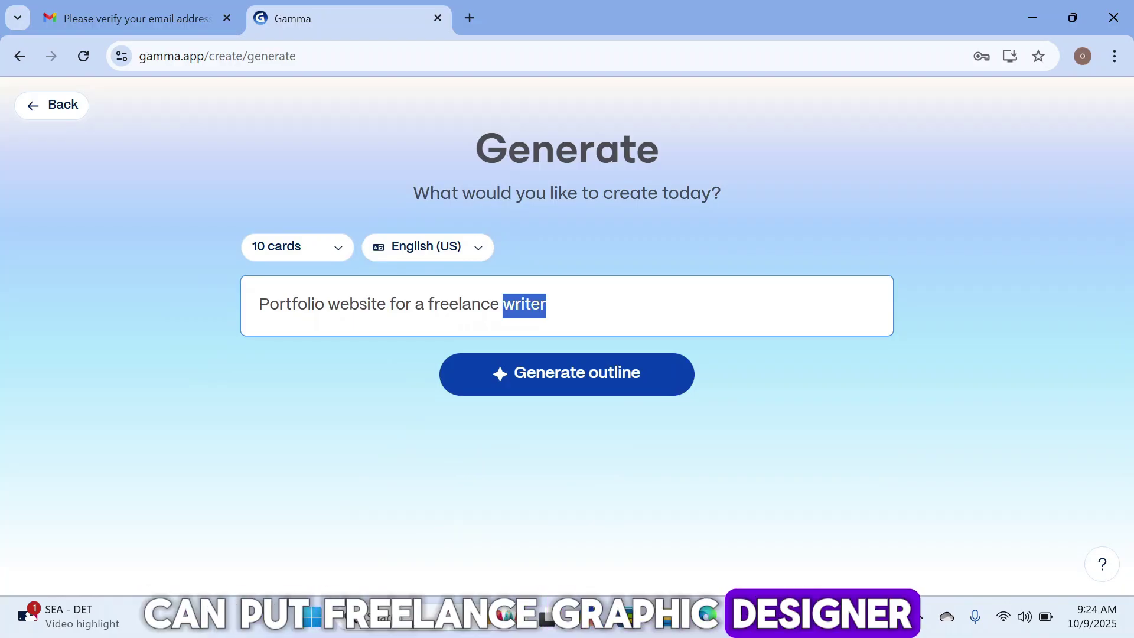
pyautogui.press('Right')
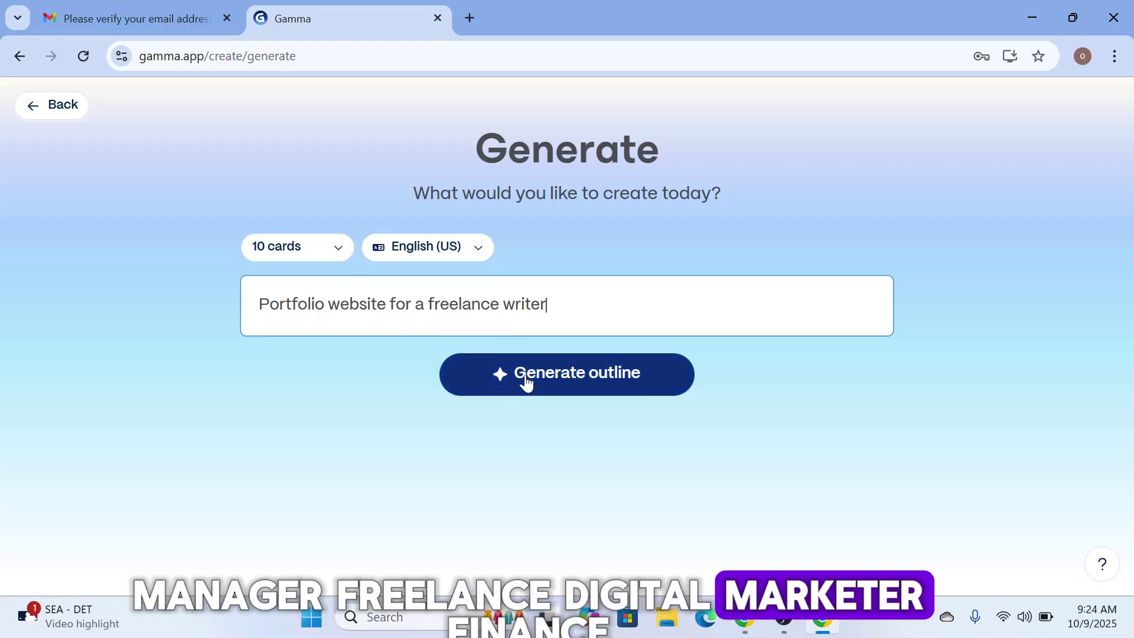
pyautogui.click(526, 382)
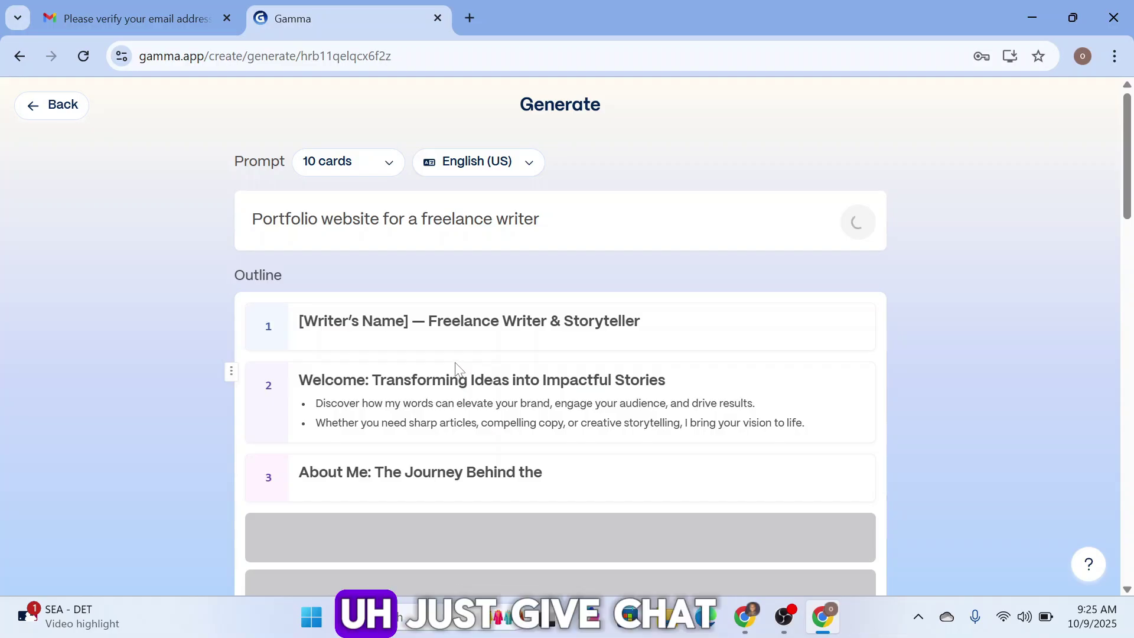
# - Choose Wait on Chrome's Page Unresponsive dialog so the outline keeps generating
pyautogui.scroll(-2, 455, 369)
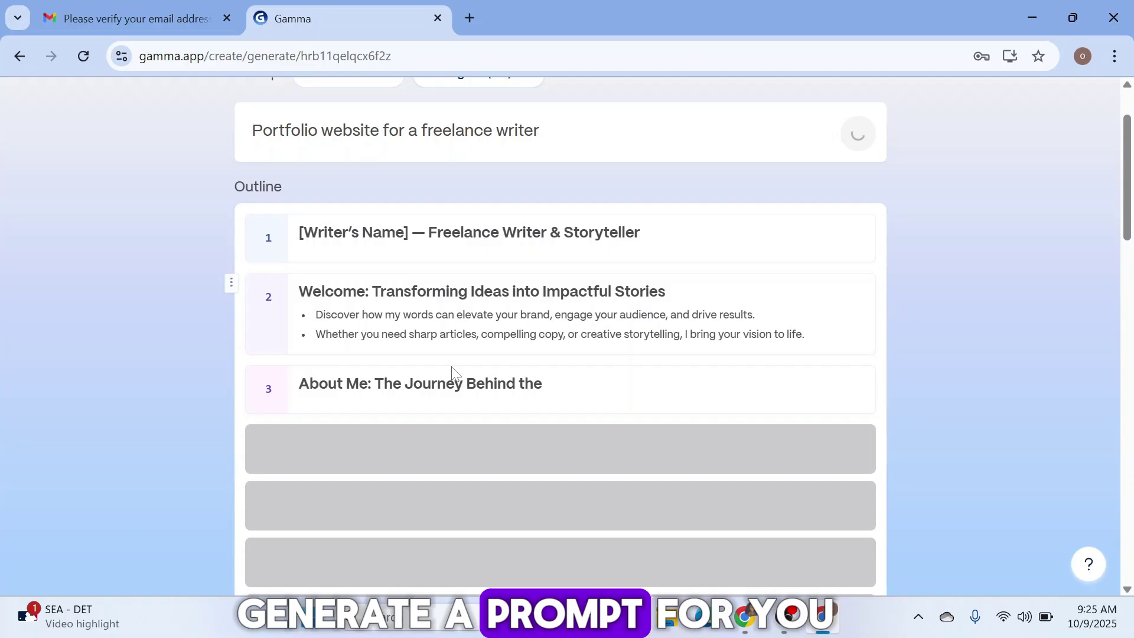
pyautogui.scroll(2, 452, 371)
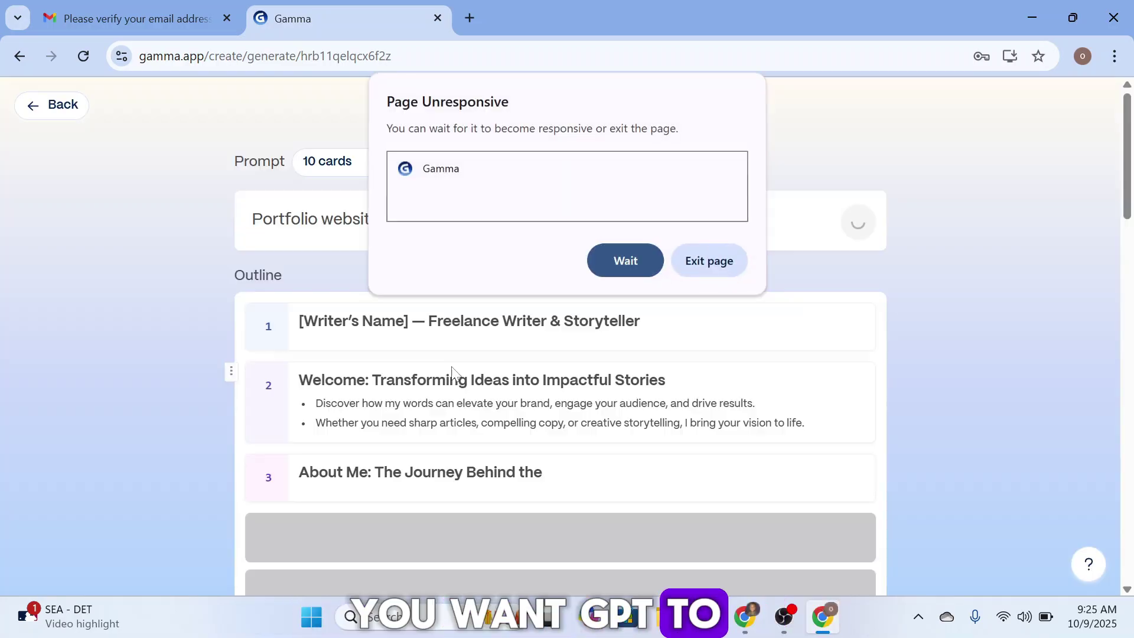
pyautogui.click(595, 272)
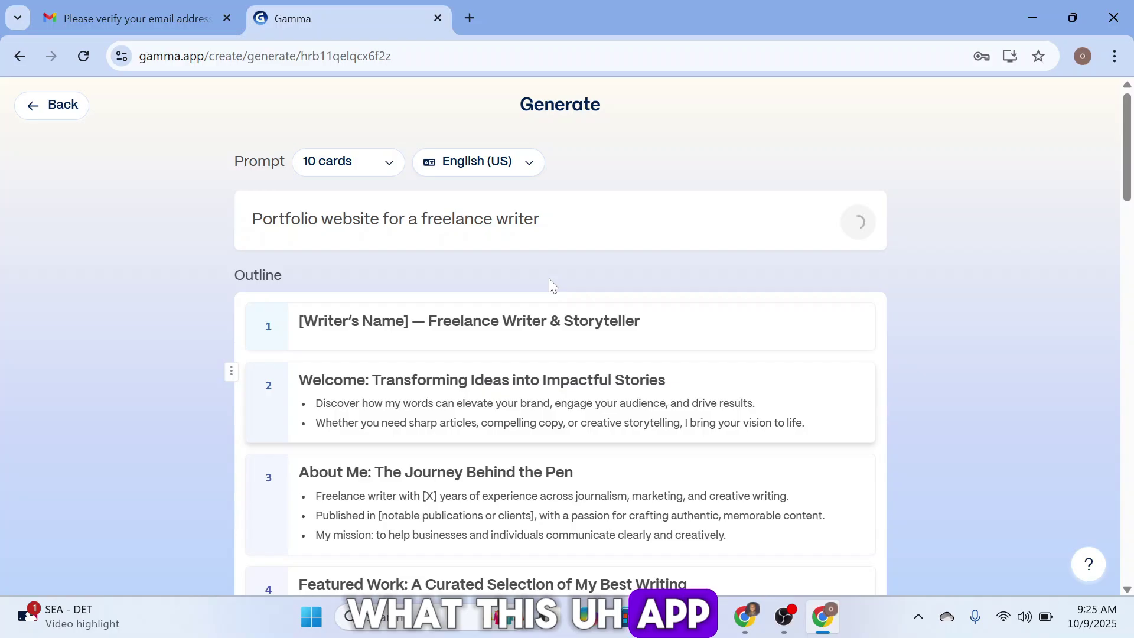
# - Scroll through outline cards 1–10, from the title card to the Footer, and back up
pyautogui.scroll(-7, 550, 270)
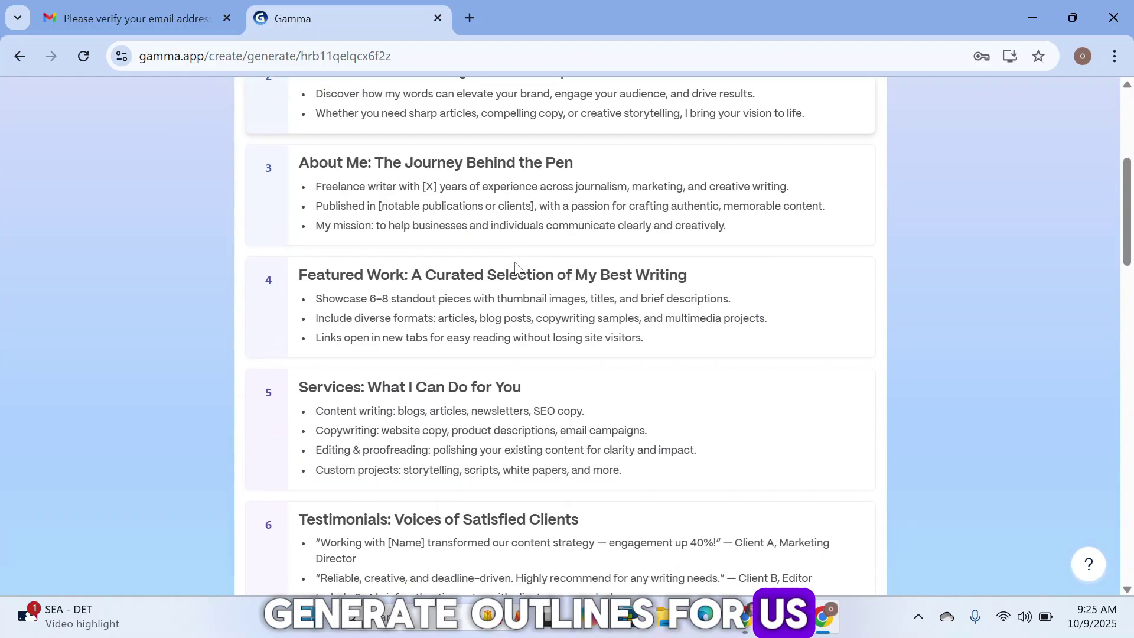
pyautogui.scroll(-5, 512, 301)
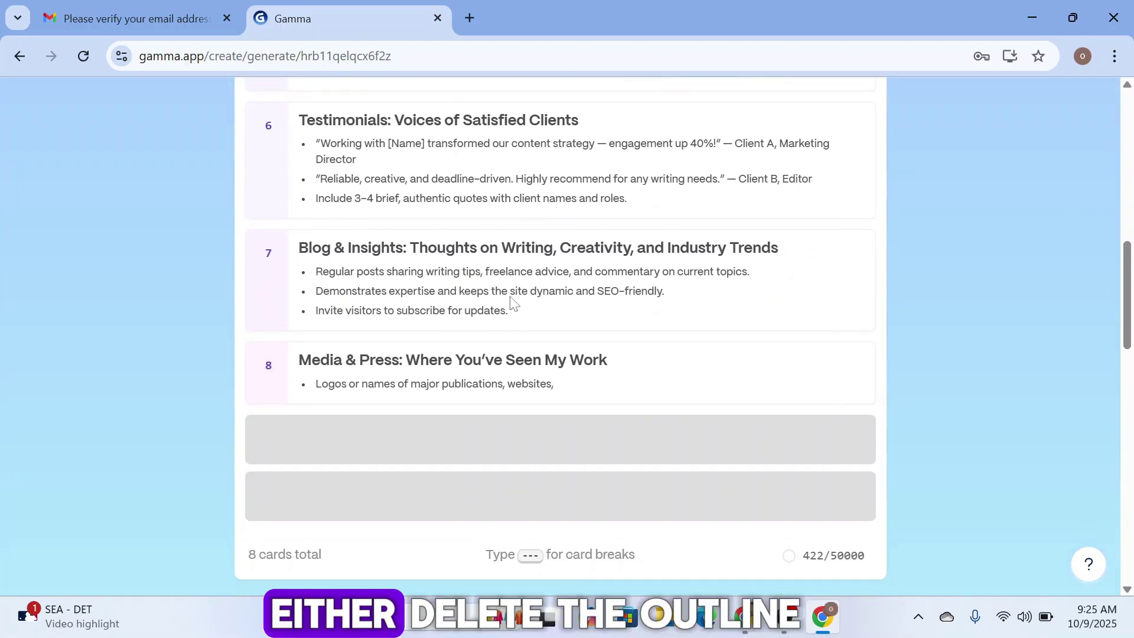
pyautogui.scroll(-6, 512, 301)
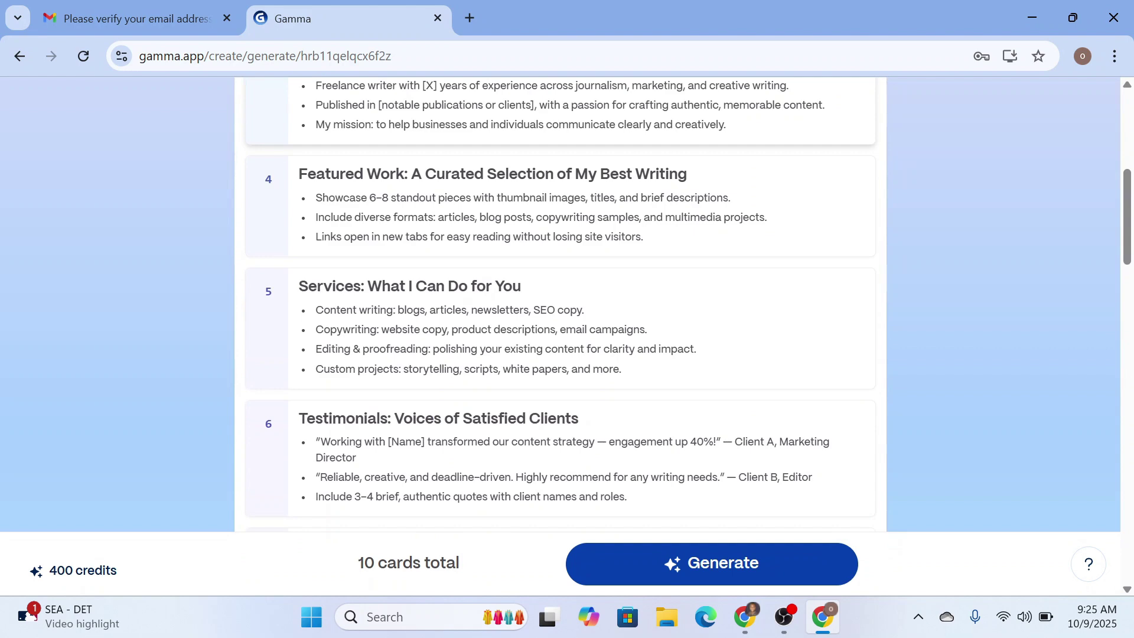
pyautogui.scroll(-8, 496, 354)
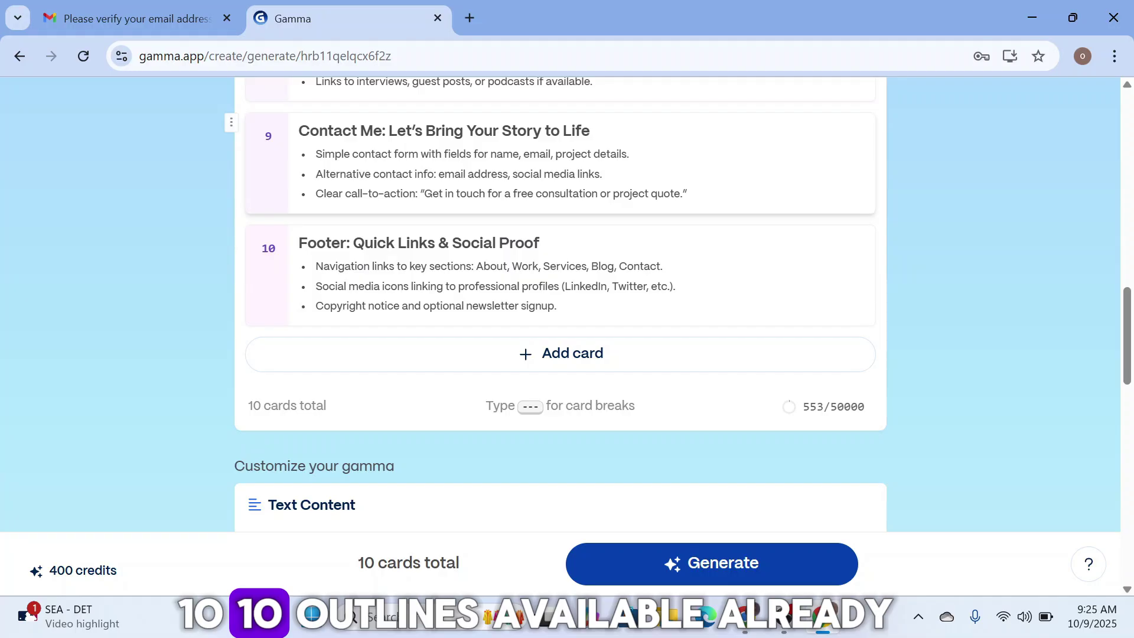
pyautogui.scroll(1, 561, 153)
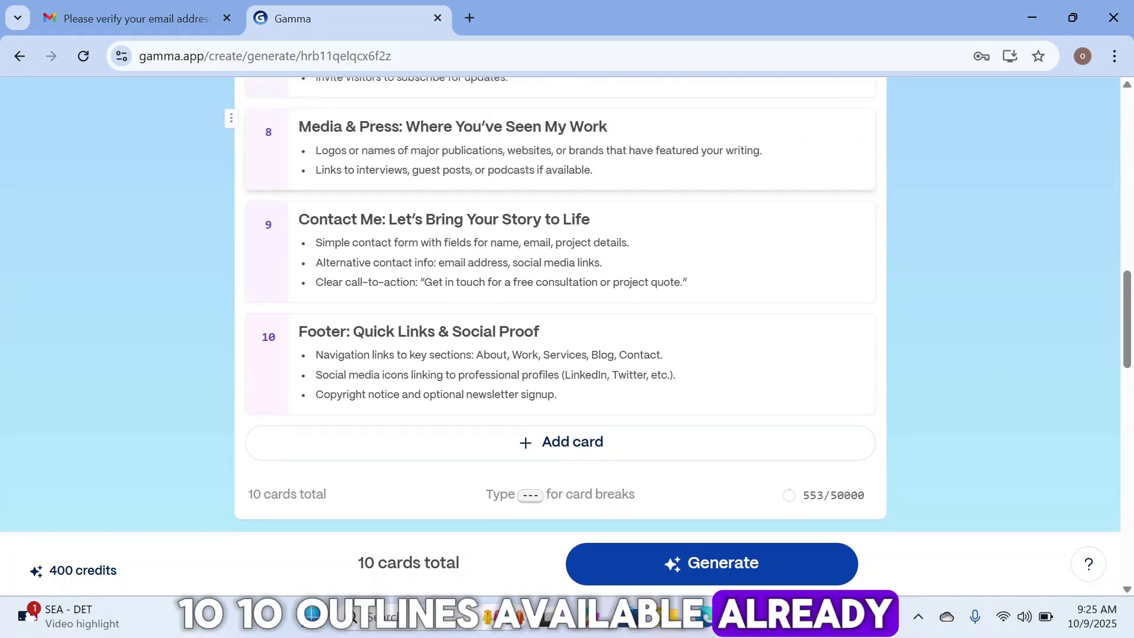
pyautogui.scroll(3, 561, 154)
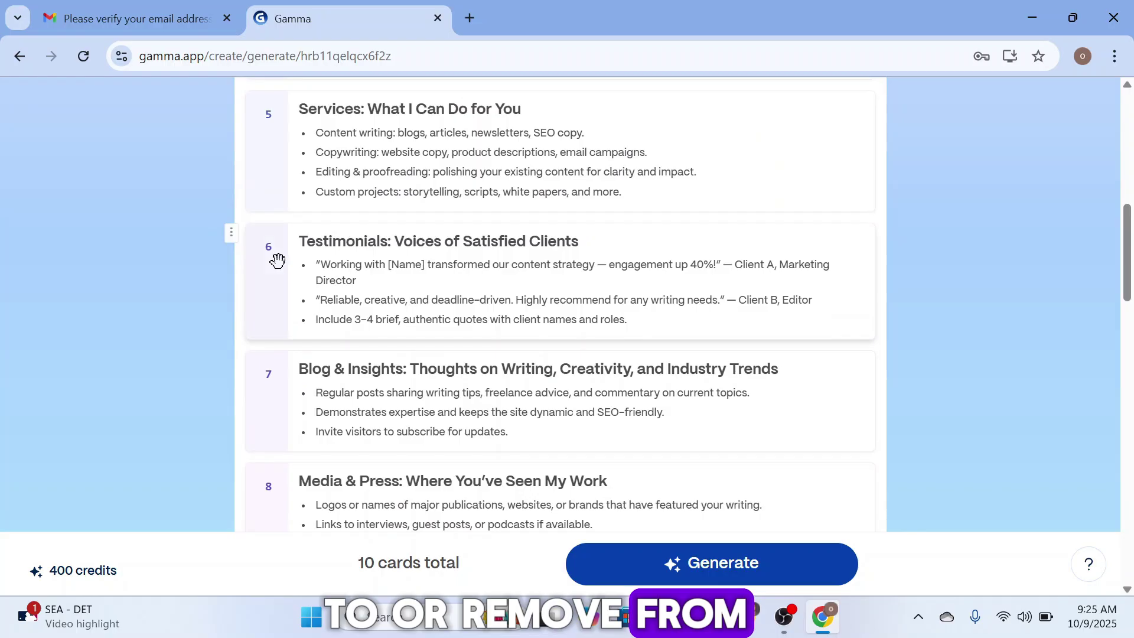
pyautogui.scroll(3, 560, 304)
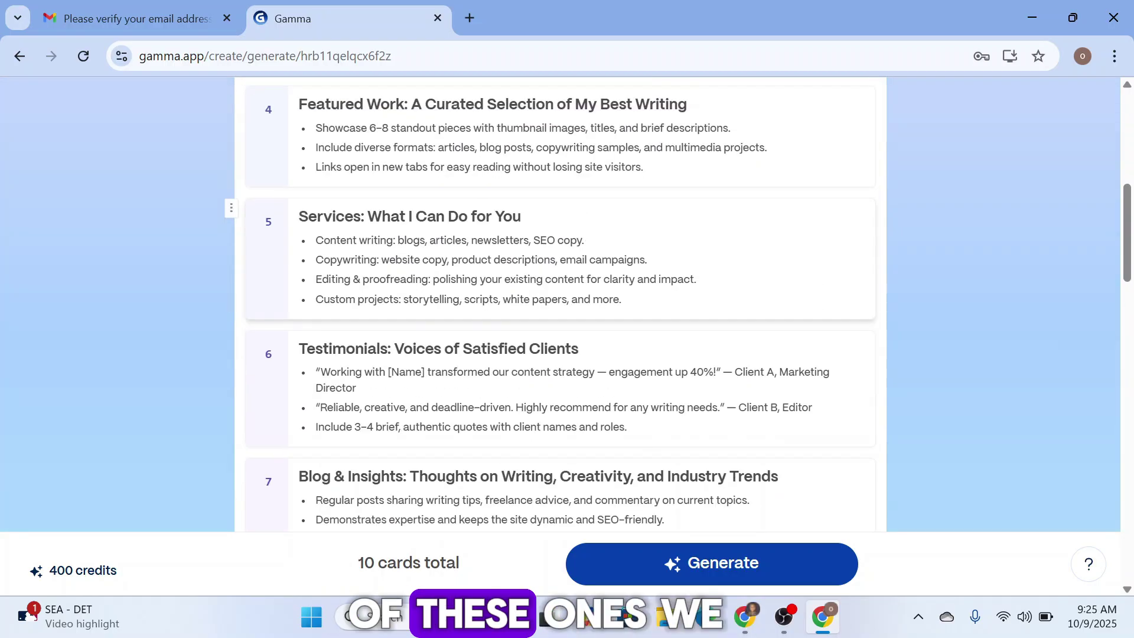
pyautogui.scroll(3, 555, 304)
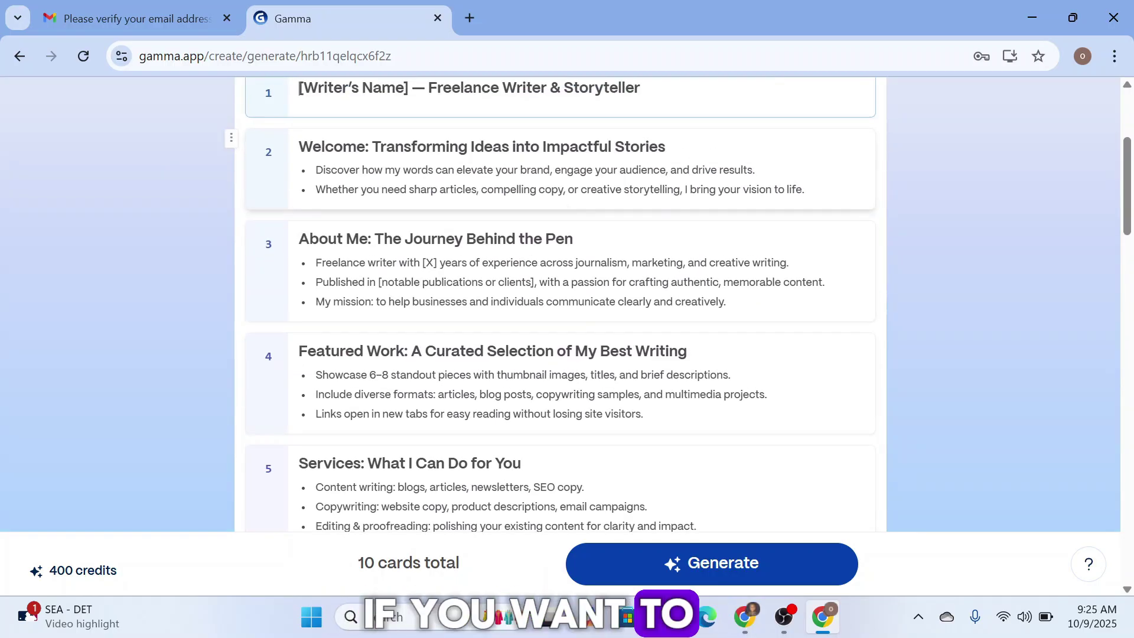
pyautogui.scroll(2, 555, 304)
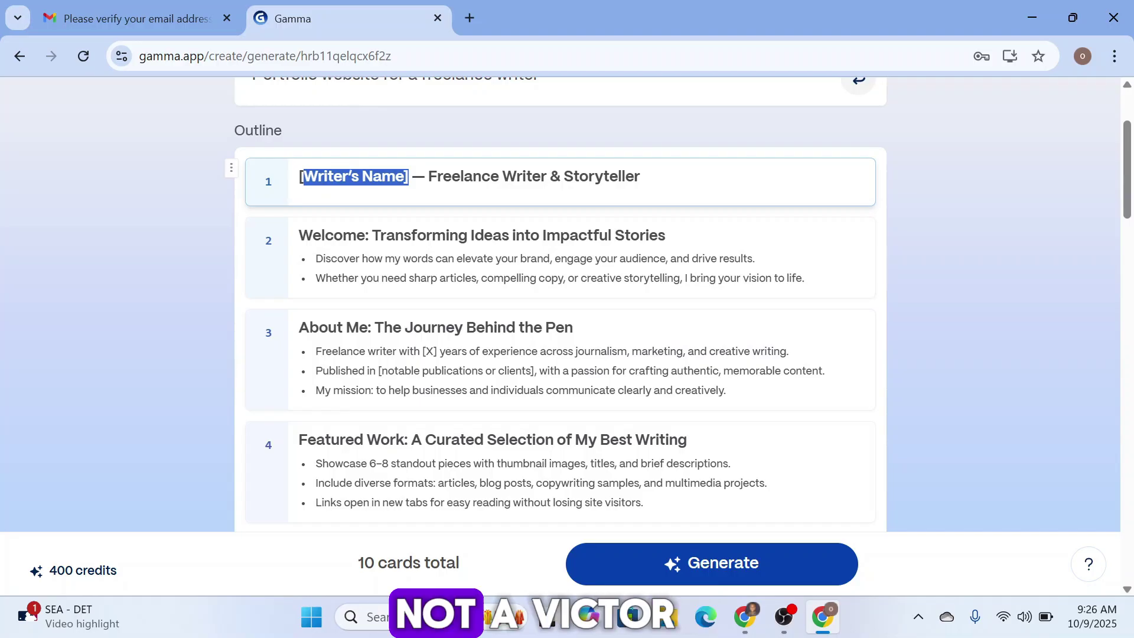
# - Replace the '[Writer's Name]' placeholder in card 1's title with the writer's full name
pyautogui.write('Amadin')
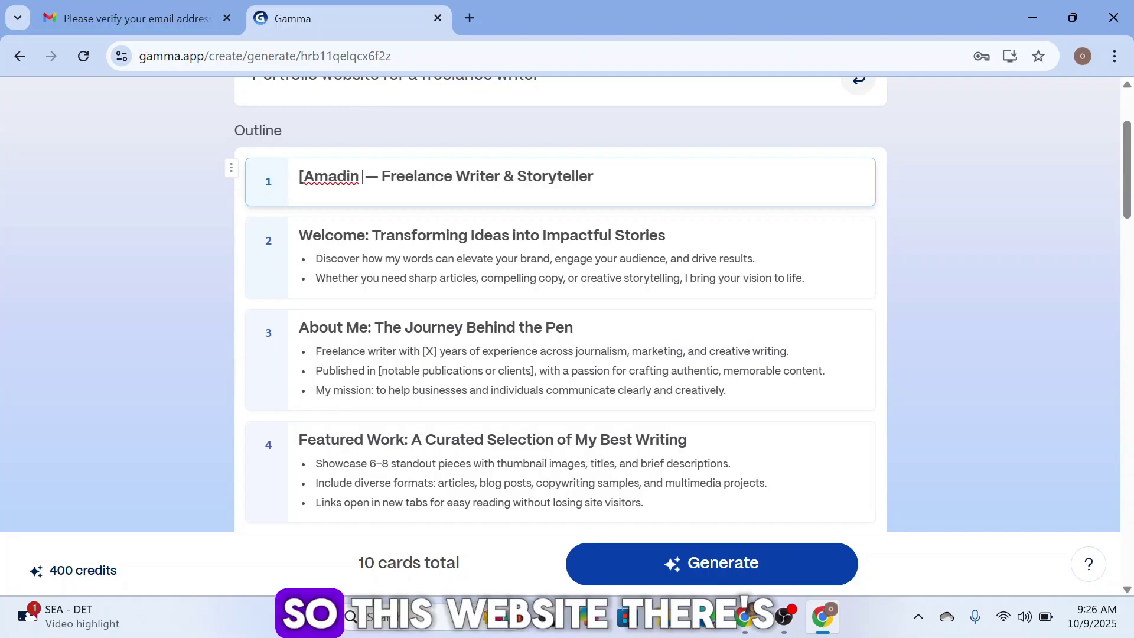
pyautogui.write(' VICT')
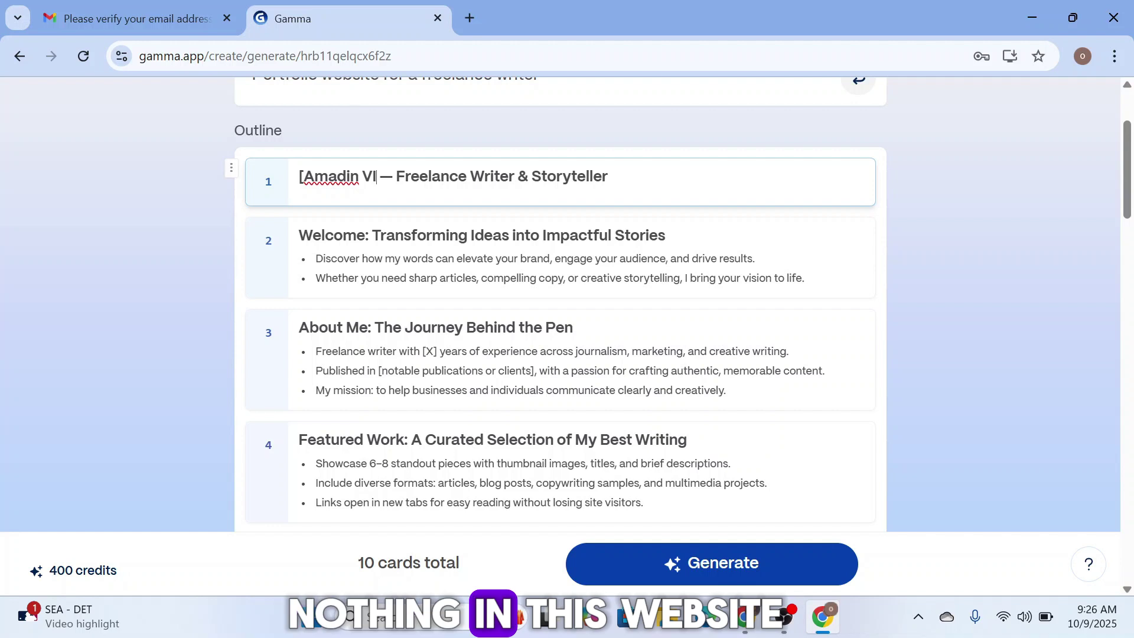
pyautogui.write('OR')
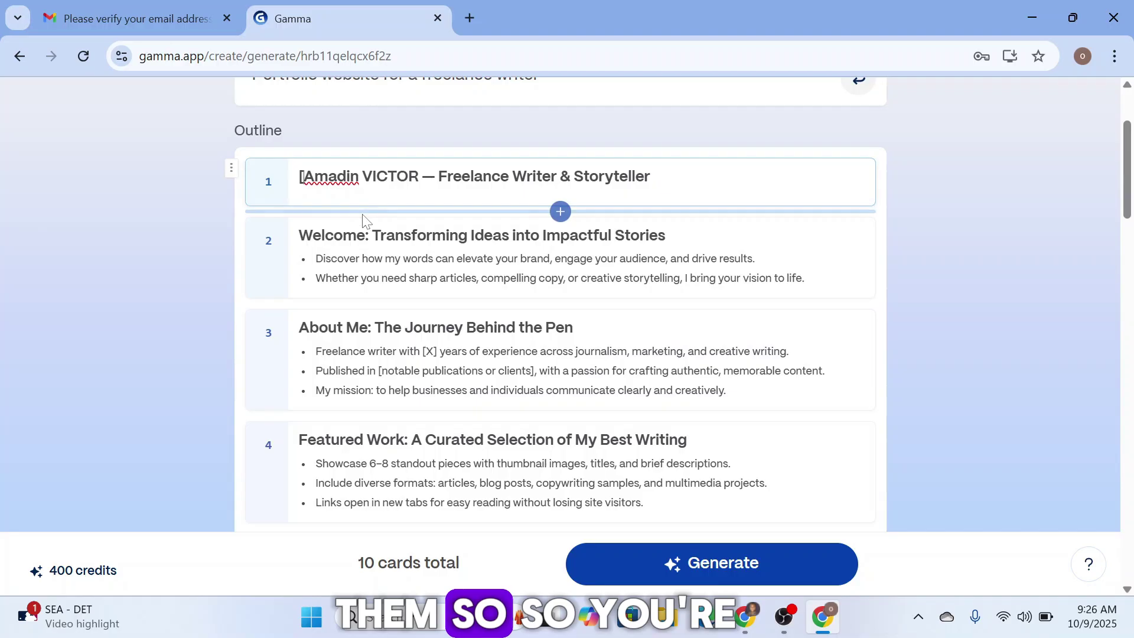
pyautogui.press('BackSpace')
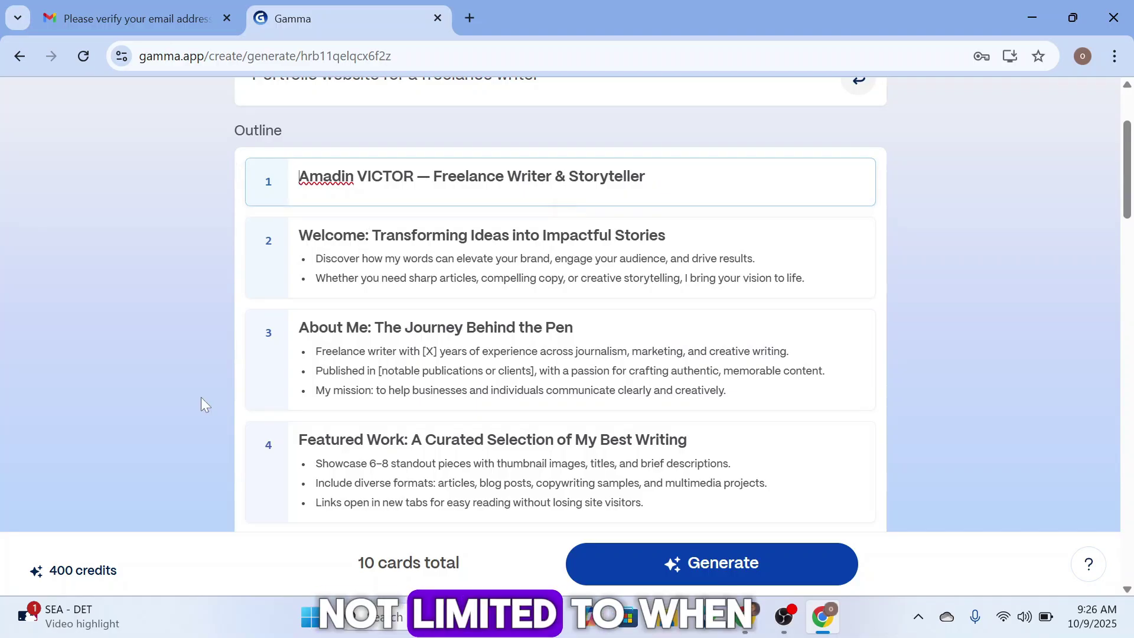
pyautogui.moveTo(546, 235); pyautogui.dragTo(573, 258)
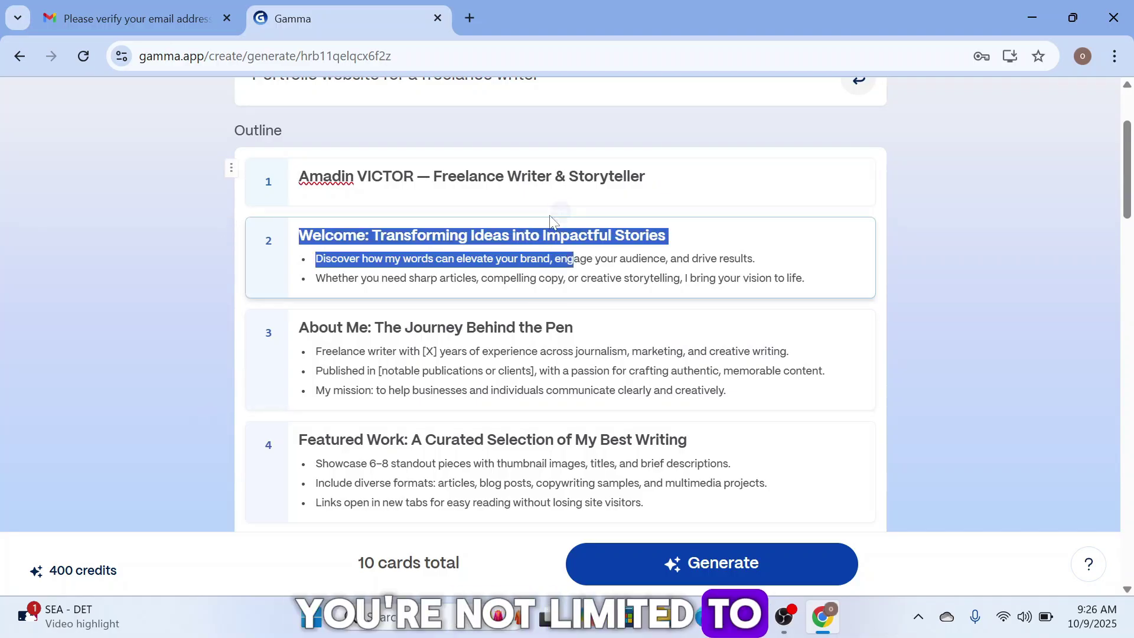
# - Reposition card 2 in the outline, then generate the 10-card site
pyautogui.moveTo(261, 291); pyautogui.dragTo(261, 342)
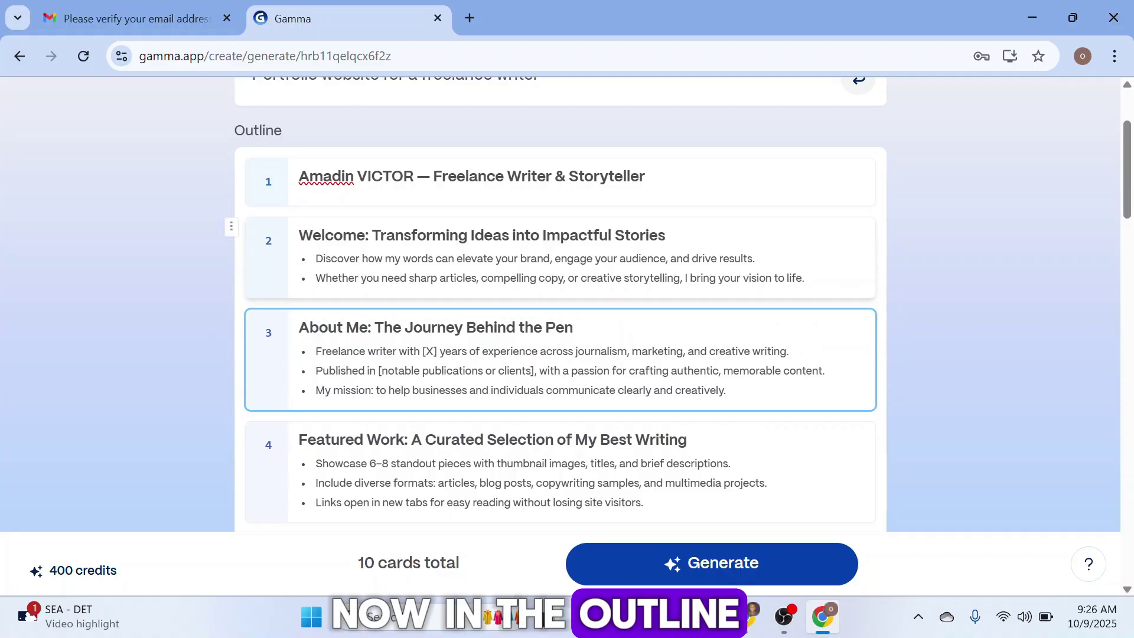
pyautogui.scroll(-5, 560, 248)
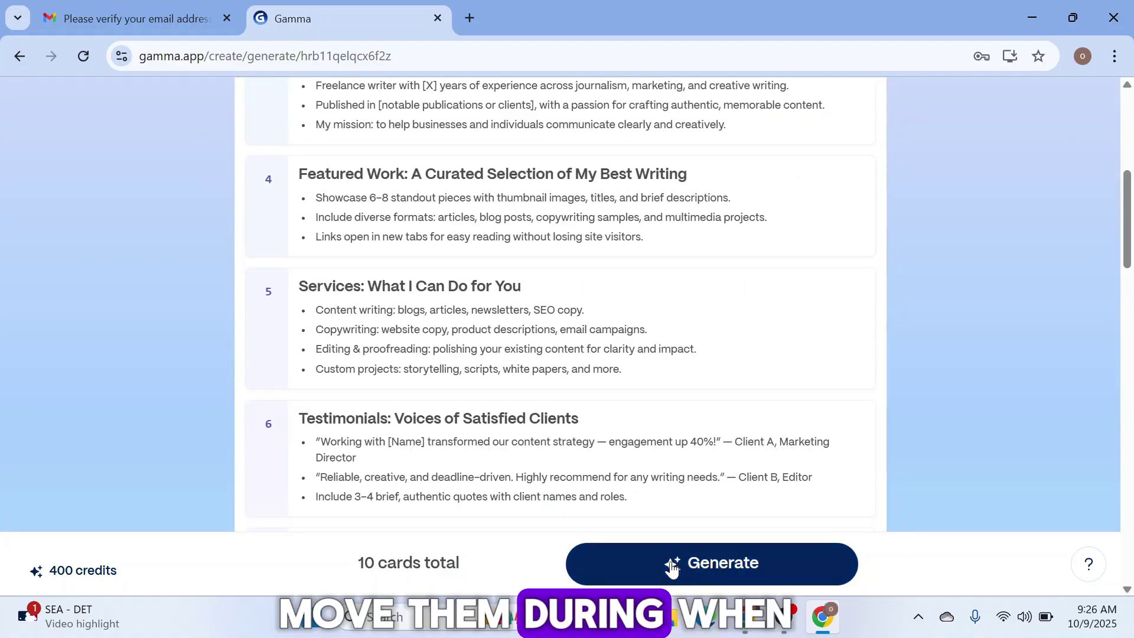
pyautogui.click(672, 568)
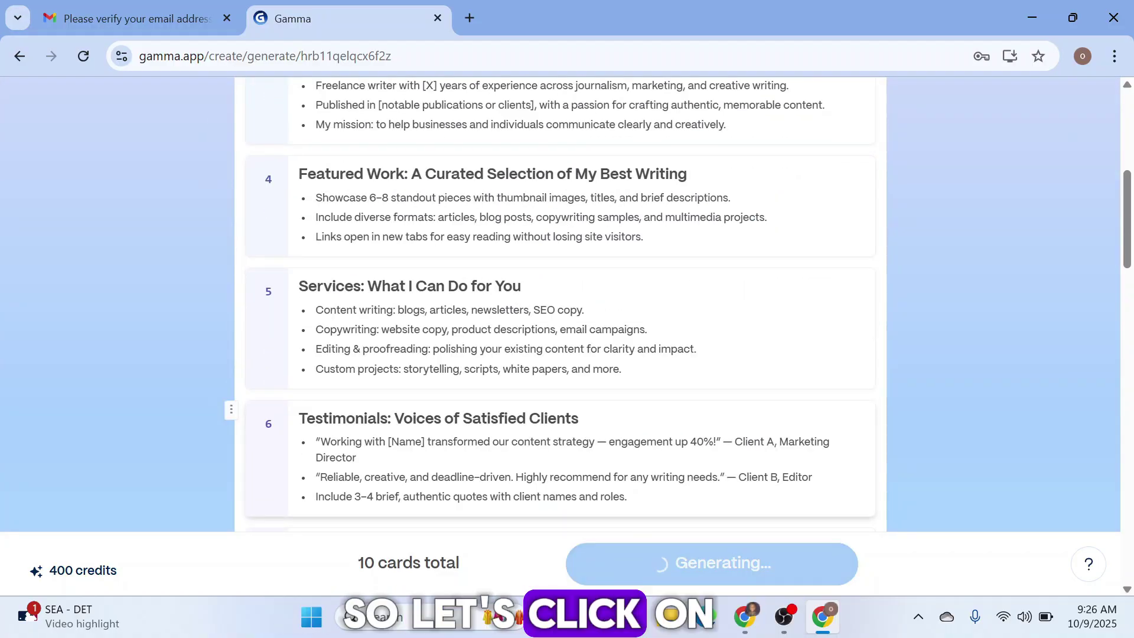
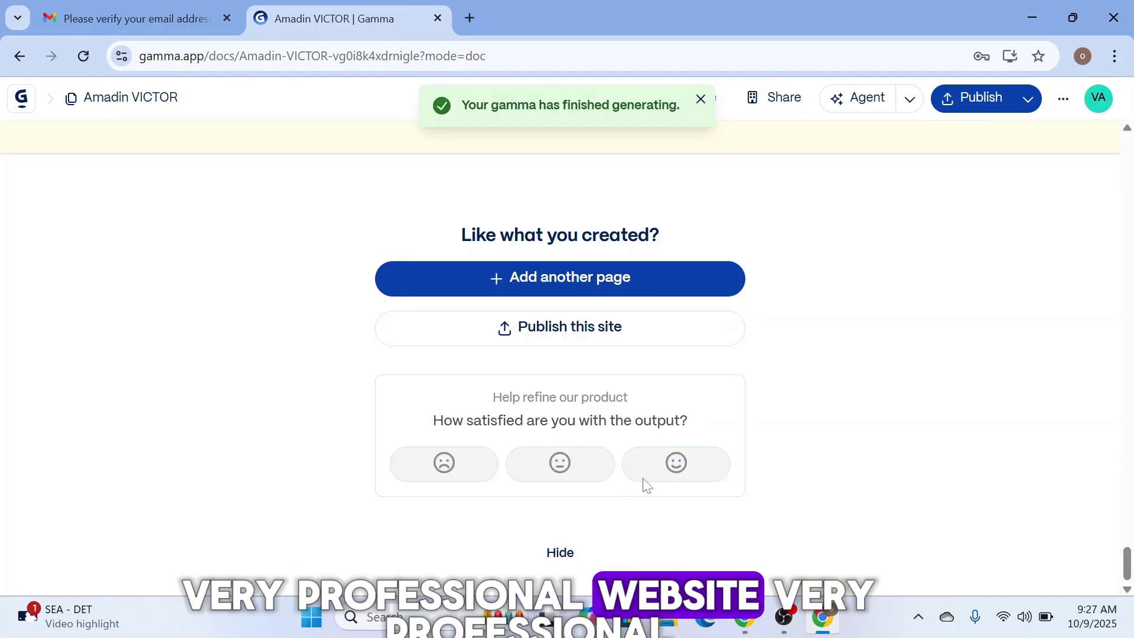
# - Scroll the generated portfolio page until the 'You made your first gamma' tour tip appears
pyautogui.scroll(5, 642, 480)
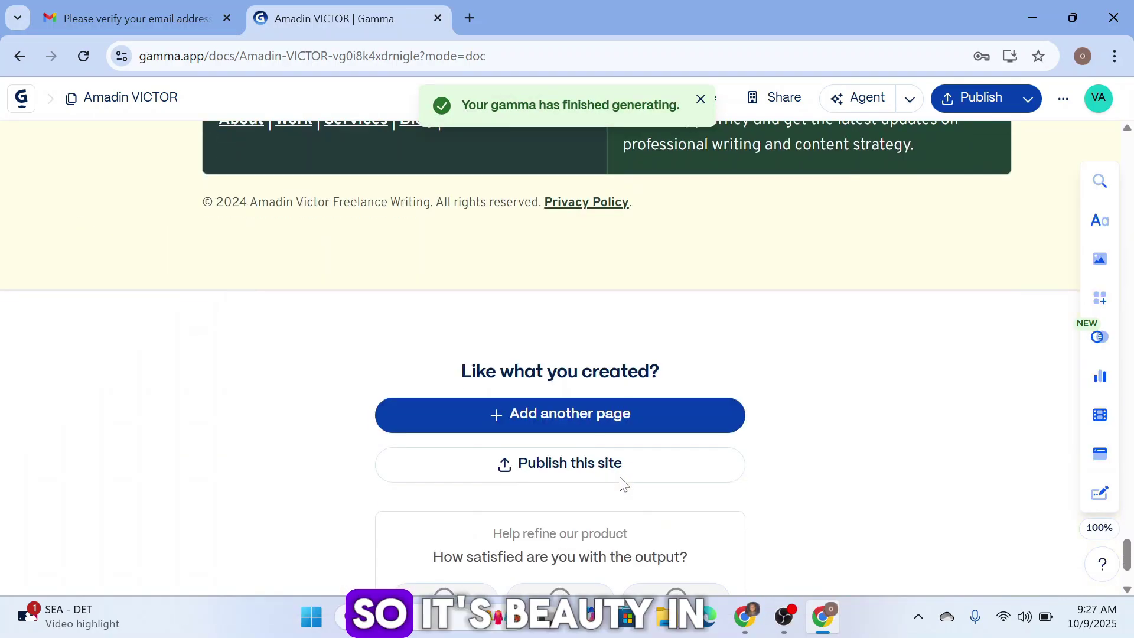
pyautogui.scroll(-2, 623, 483)
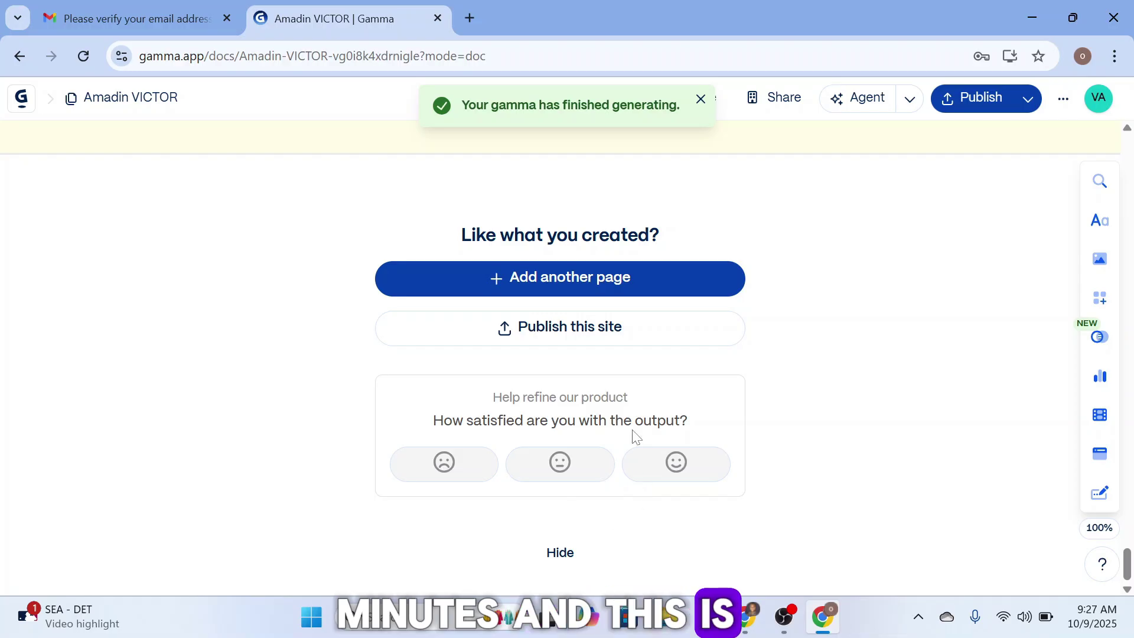
pyautogui.scroll(8, 635, 436)
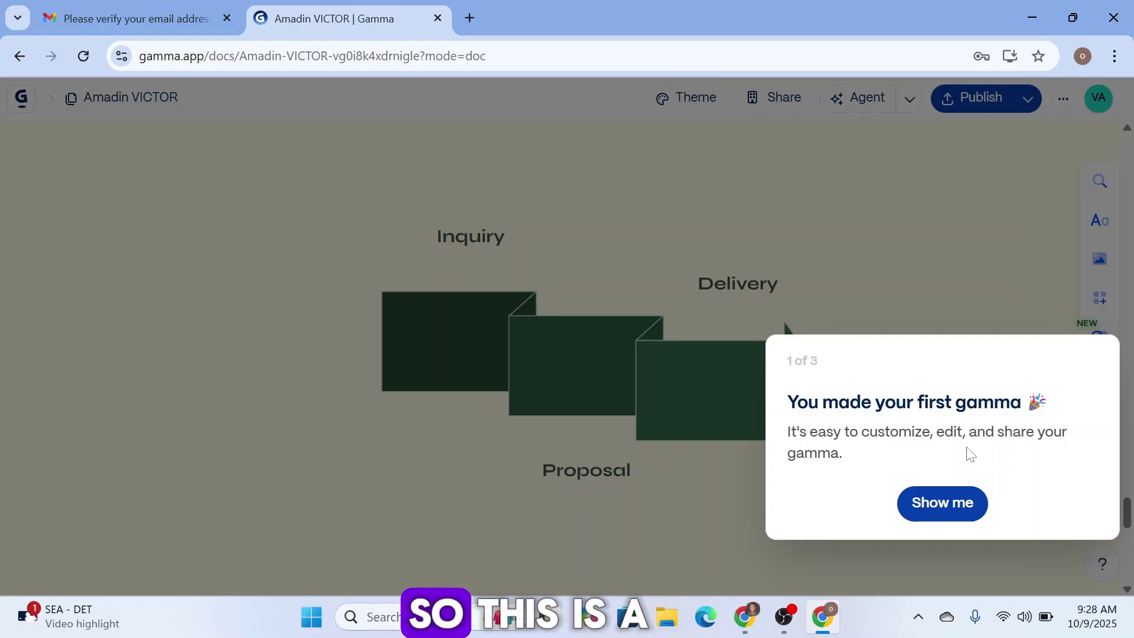
# - Step through all three welcome tour tips and finish the tour with Let's go
pyautogui.click(956, 513)
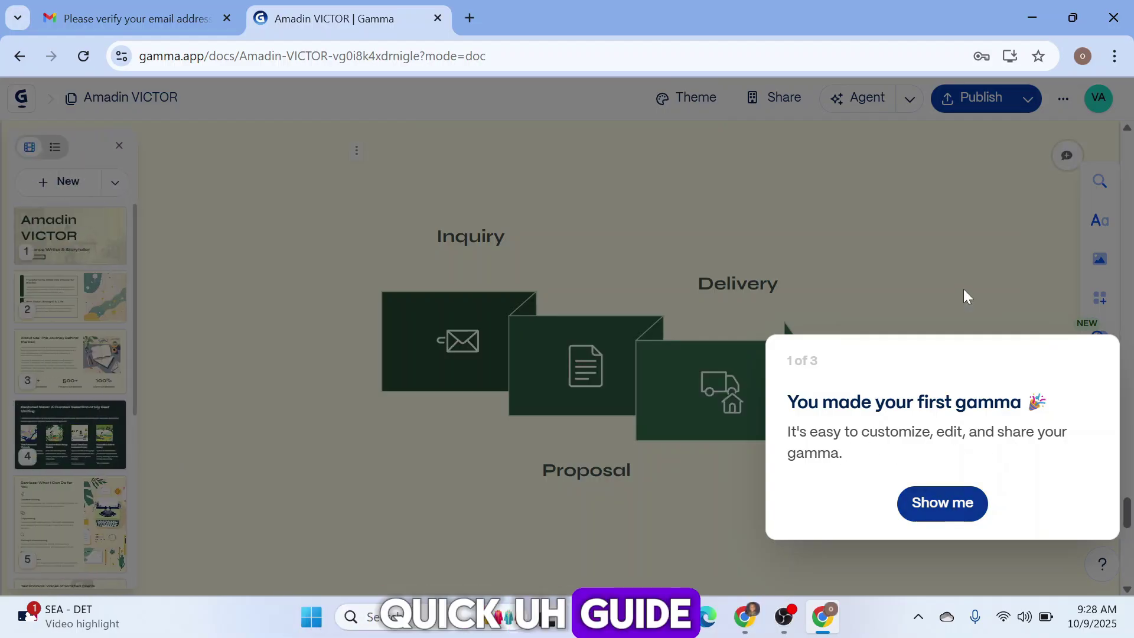
pyautogui.click(933, 500)
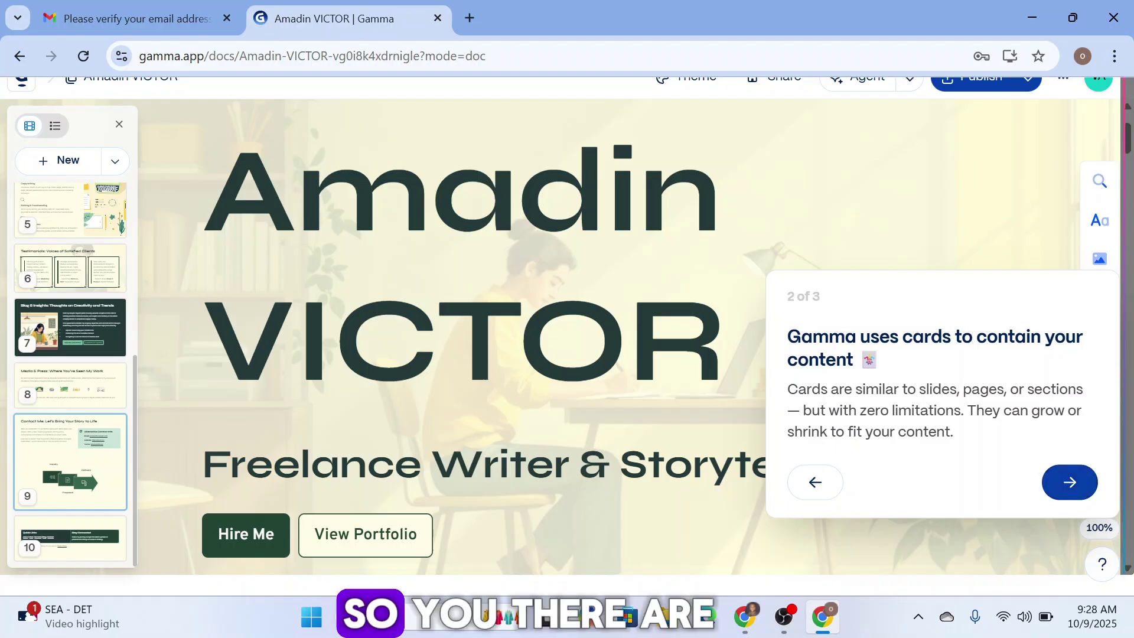
pyautogui.click(1067, 483)
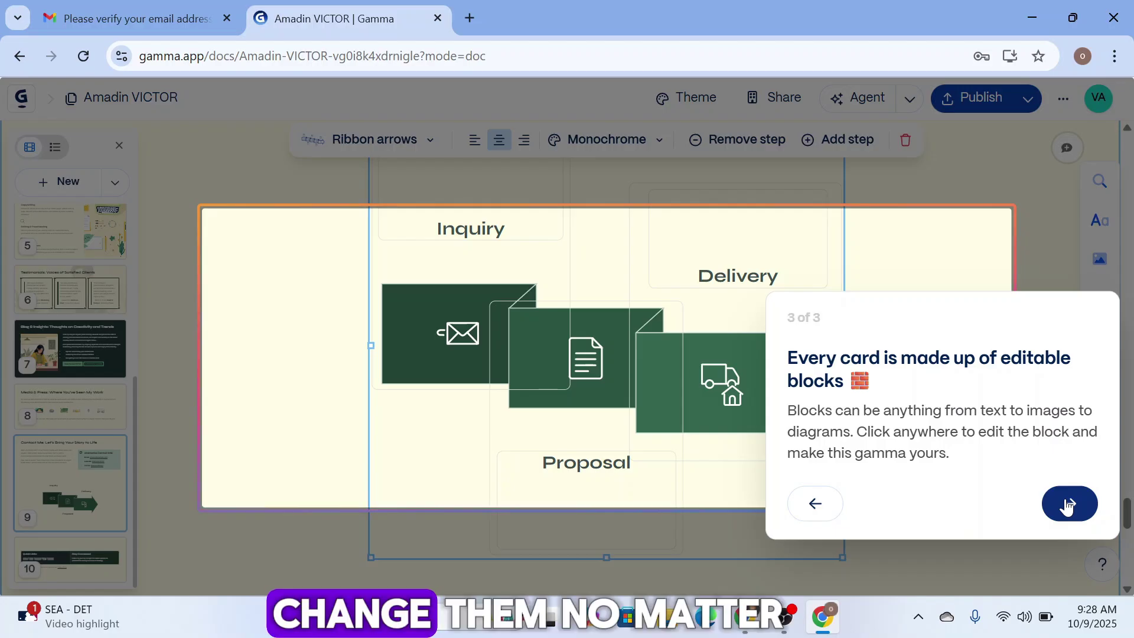
pyautogui.click(1068, 504)
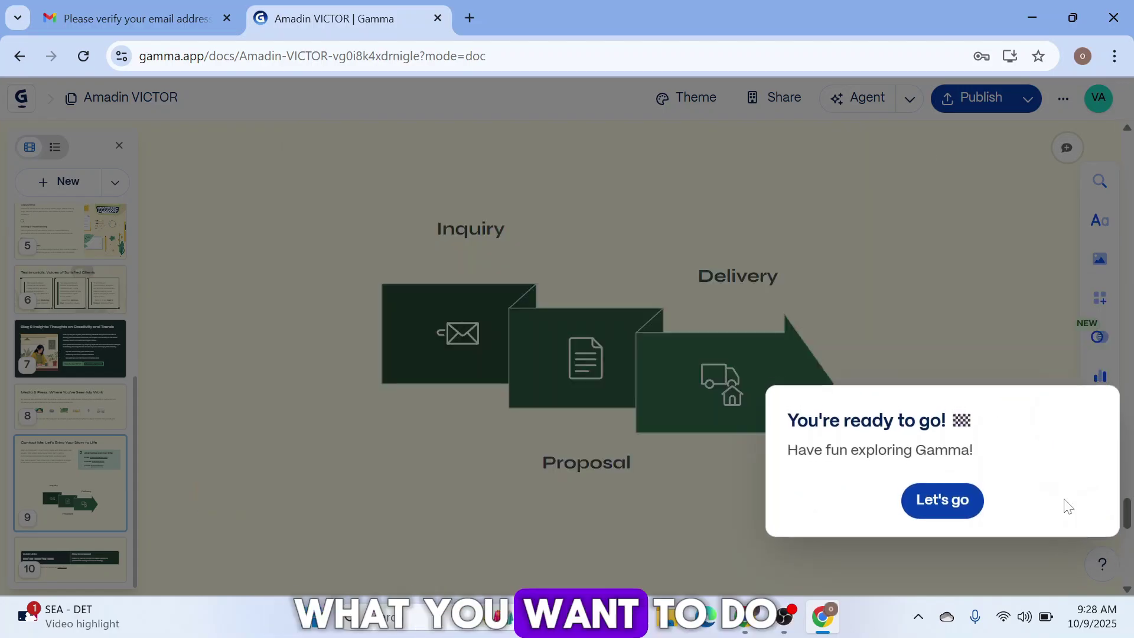
pyautogui.click(957, 512)
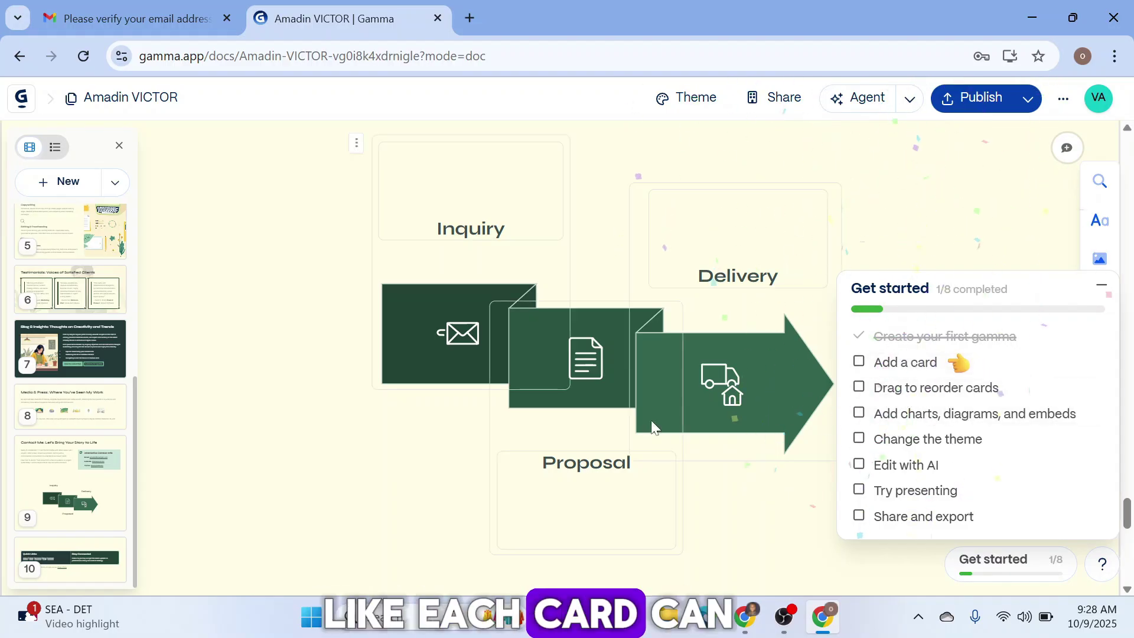
# - Go to the title card, select 'VICTOR' and review its Monster text style, leaving it unchanged
pyautogui.scroll(5, 91, 316)
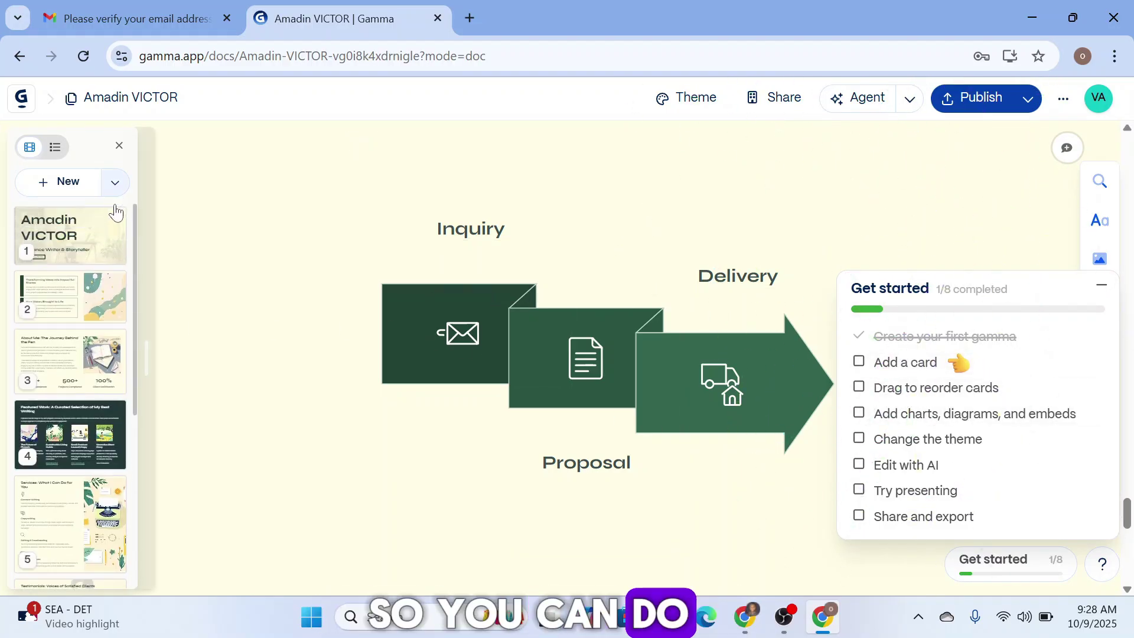
pyautogui.click(83, 253)
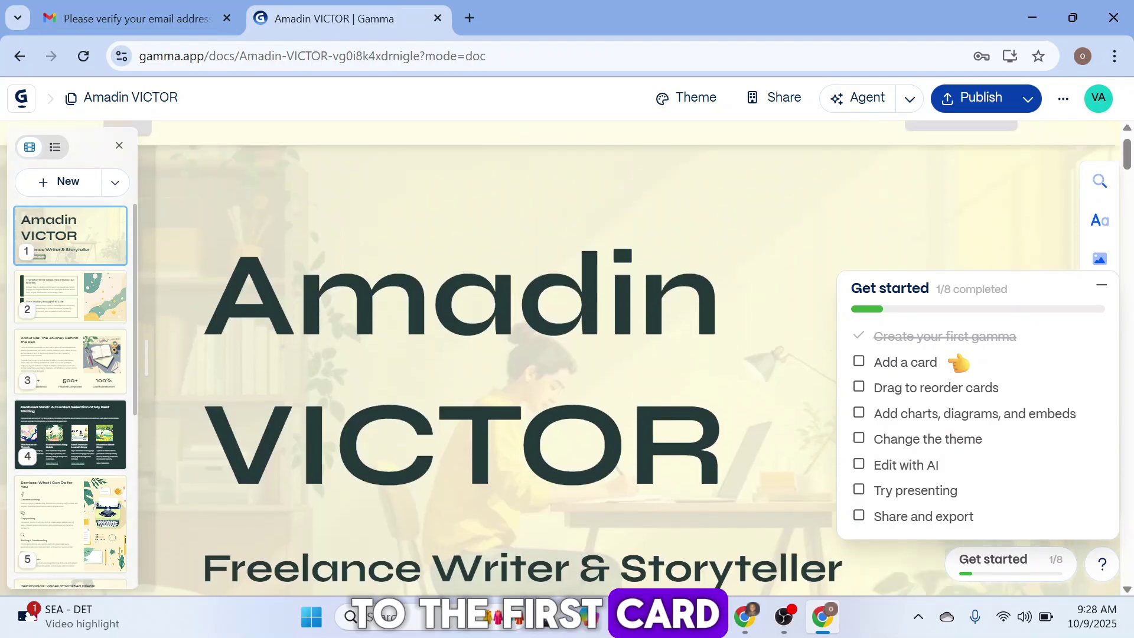
pyautogui.scroll(-3, 519, 354)
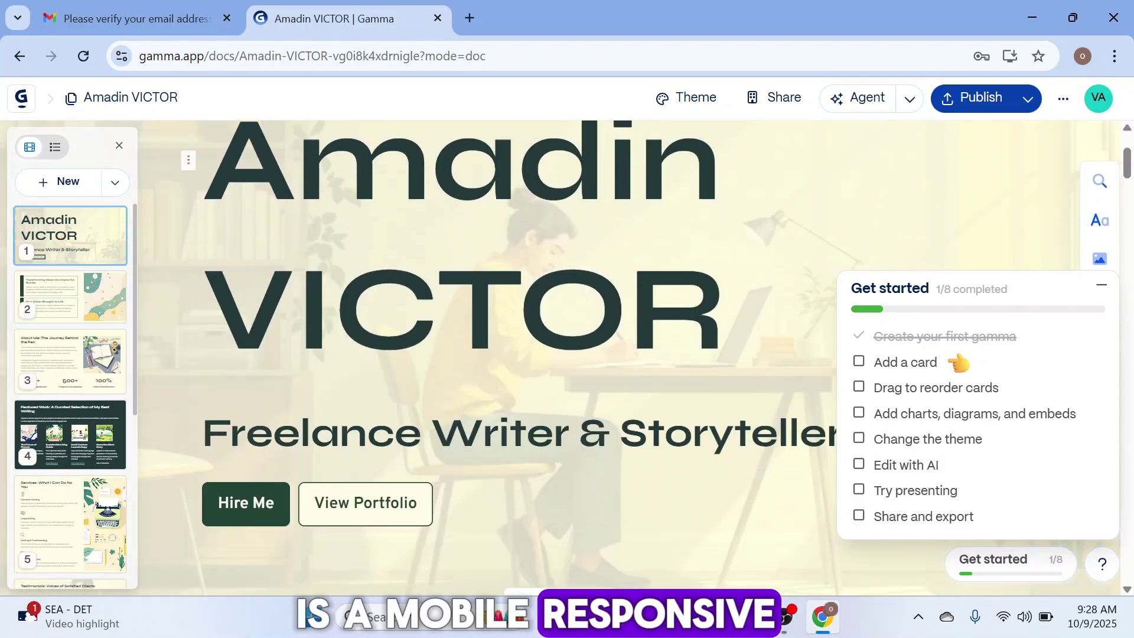
pyautogui.doubleClick(464, 309)
pyautogui.click(437, 308)
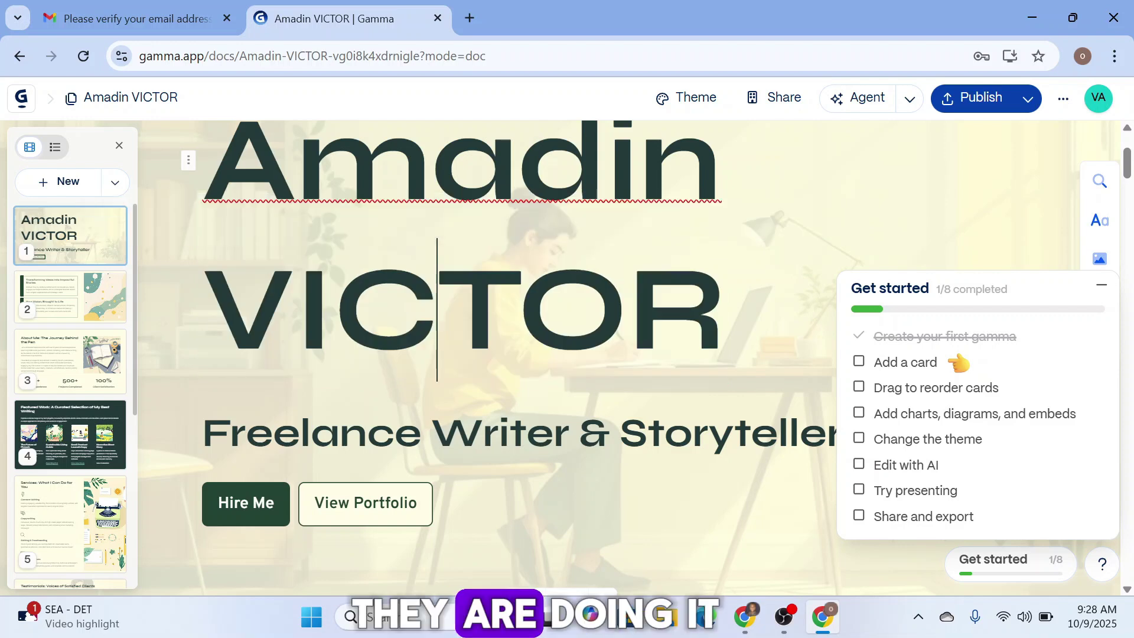
pyautogui.doubleClick(463, 308)
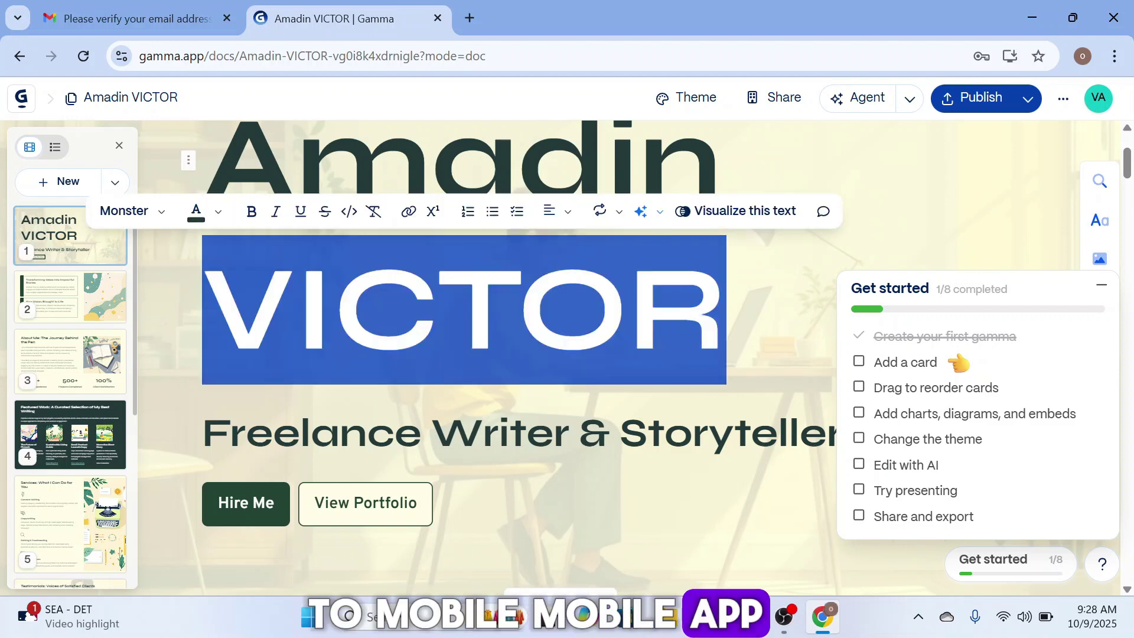
pyautogui.click(132, 220)
pyautogui.scroll(-4, 177, 371)
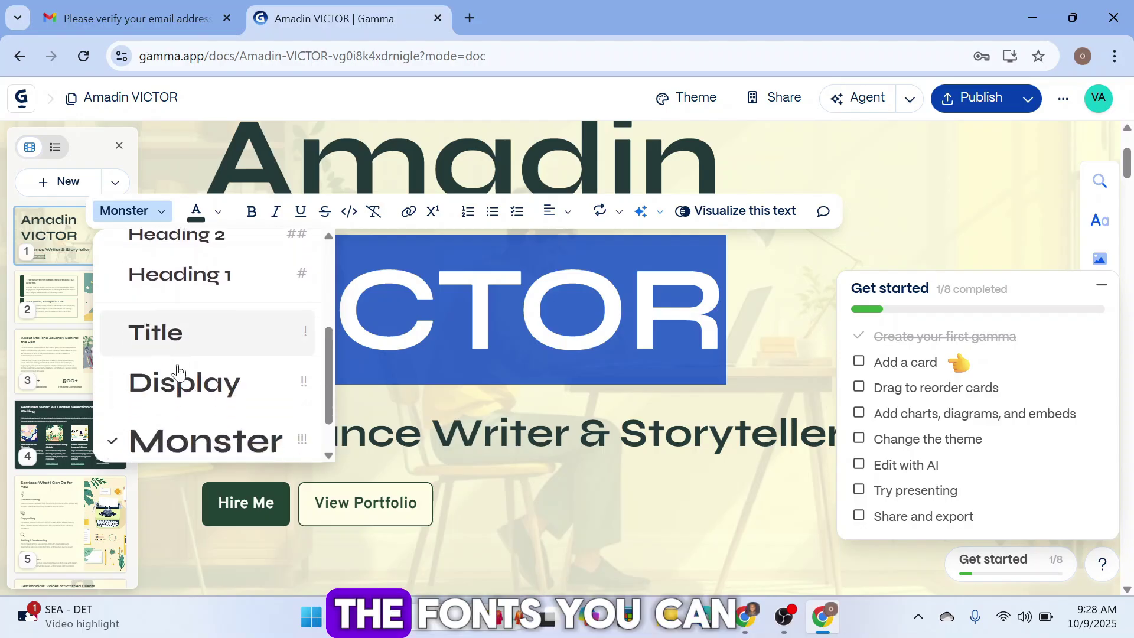
pyautogui.scroll(6, 177, 371)
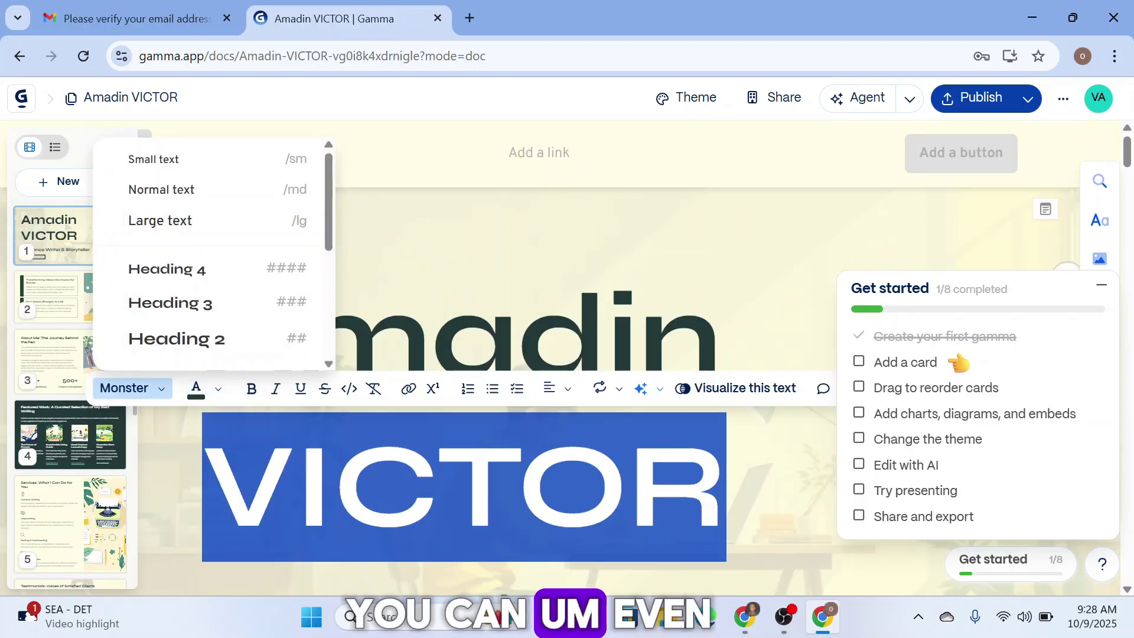
pyautogui.click(639, 336)
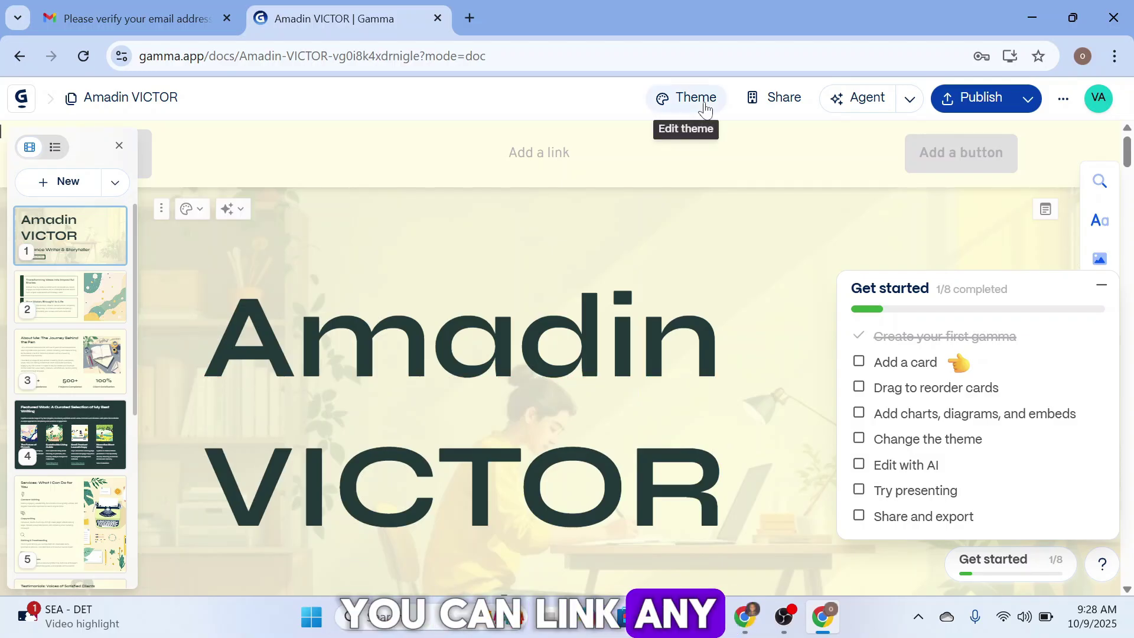
# - Apply the dark purple Aurora theme from the Professional themes, then close the Theme panel
pyautogui.click(703, 99)
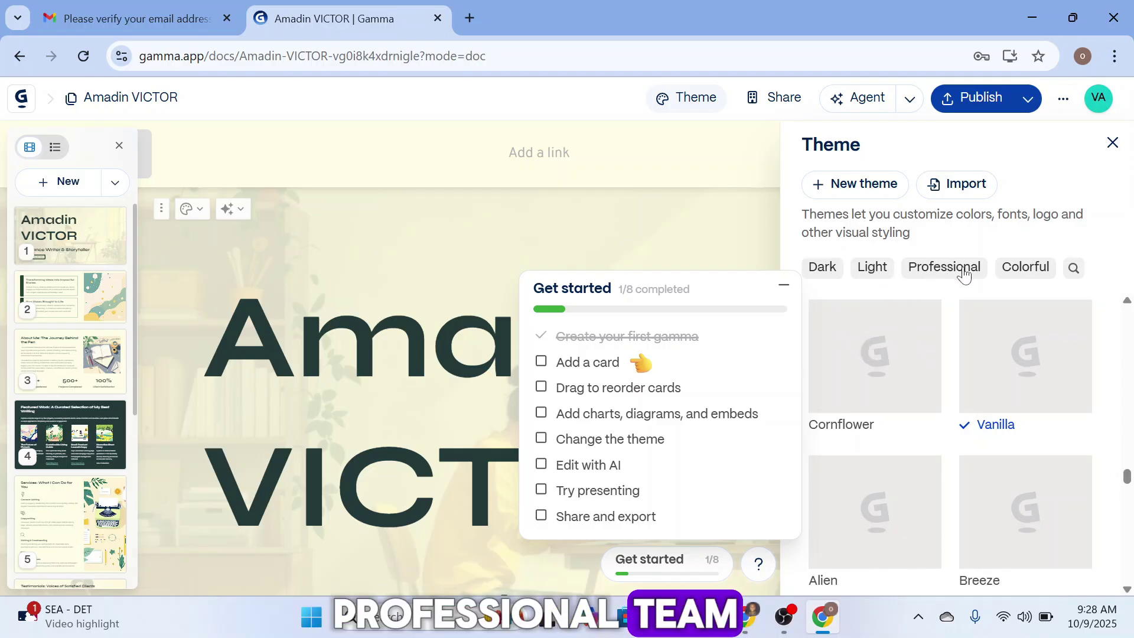
pyautogui.scroll(-2, 890, 457)
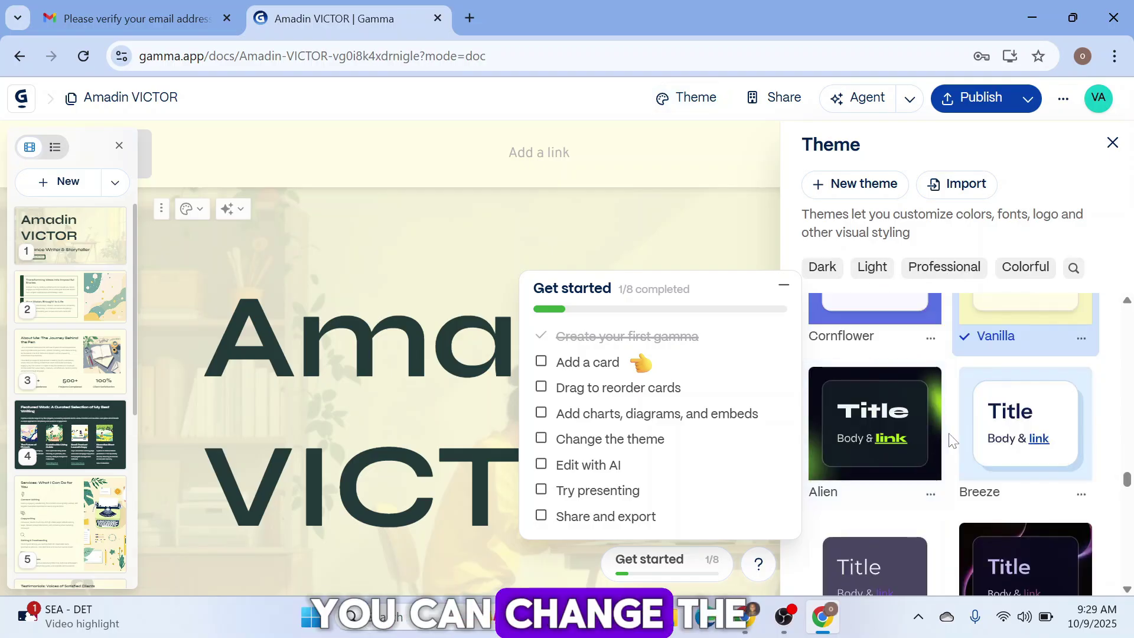
pyautogui.scroll(-4, 986, 466)
pyautogui.scroll(4, 968, 413)
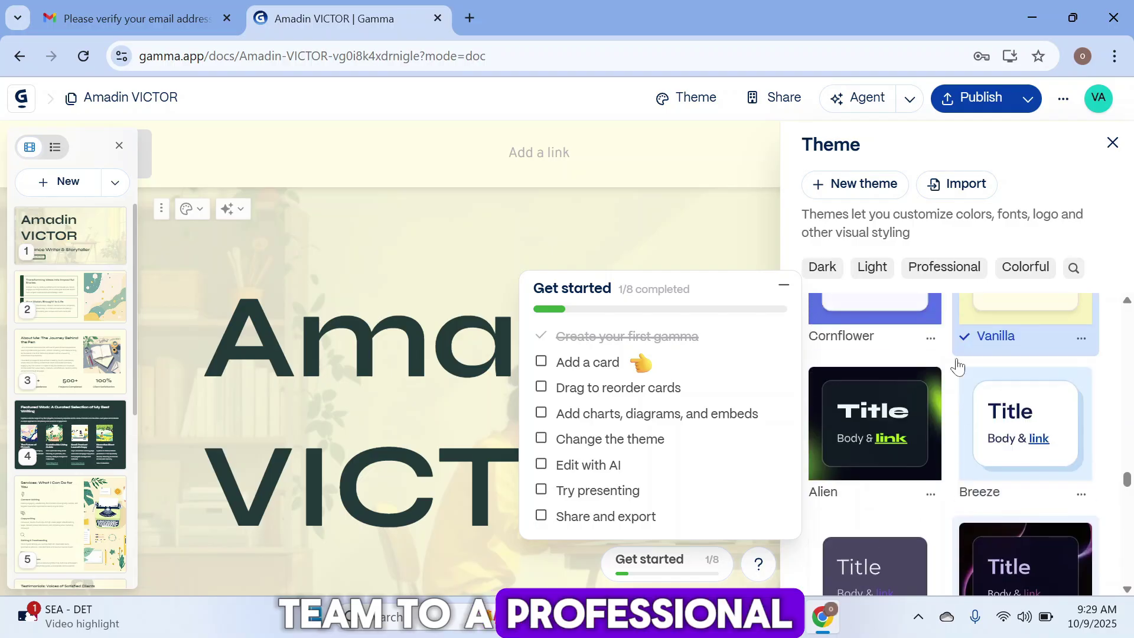
pyautogui.scroll(2, 957, 367)
pyautogui.click(945, 268)
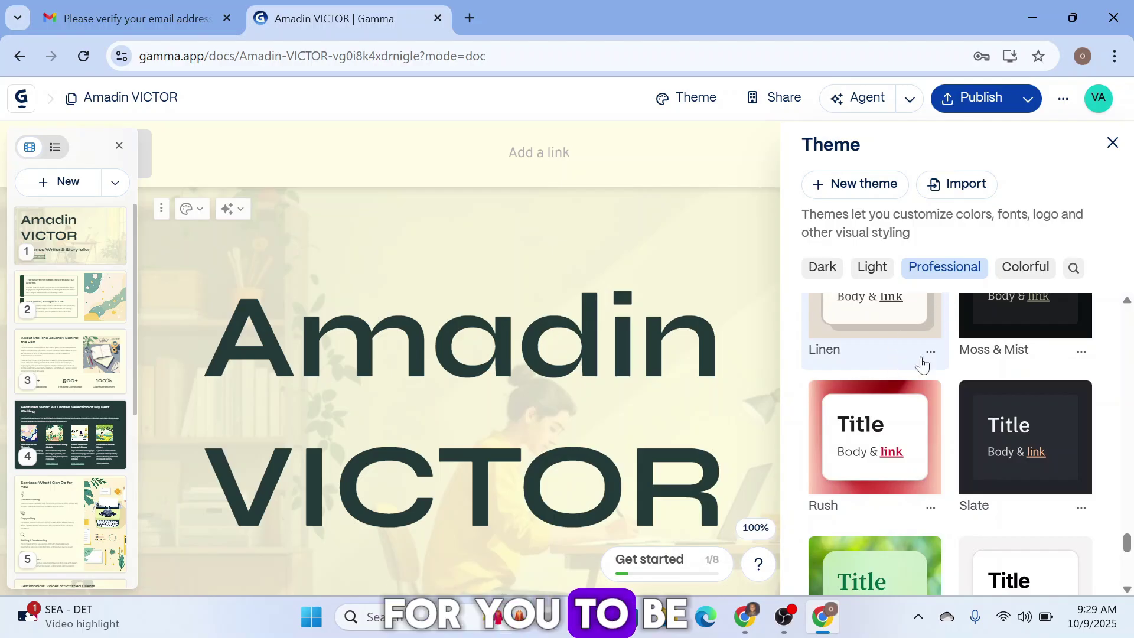
pyautogui.scroll(10, 921, 364)
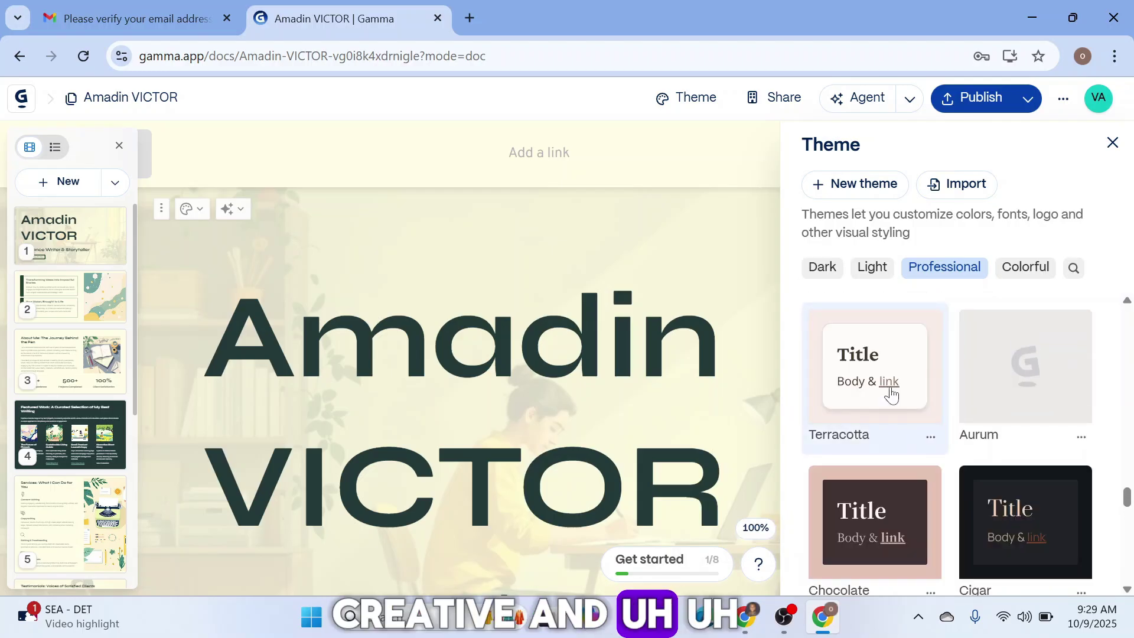
pyautogui.scroll(5, 890, 392)
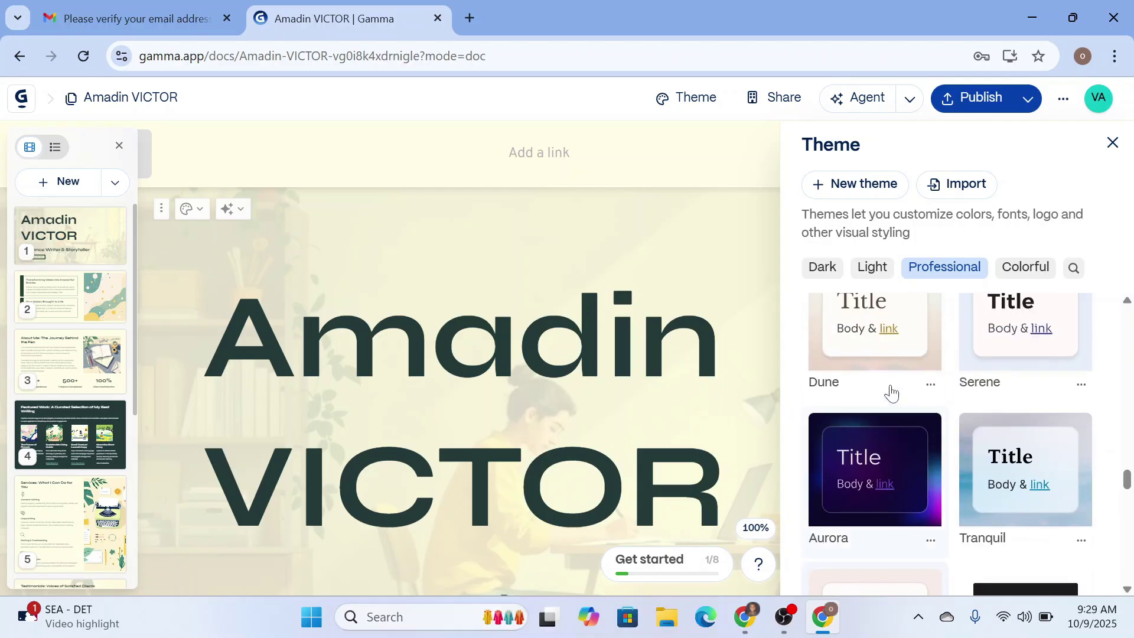
pyautogui.click(867, 498)
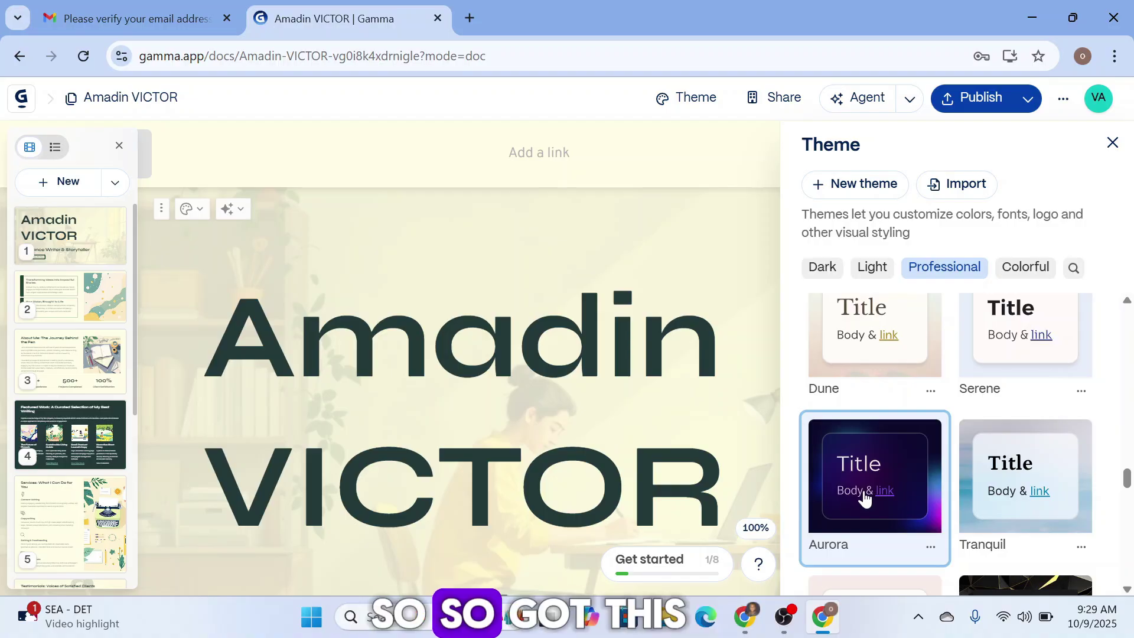
pyautogui.click(863, 498)
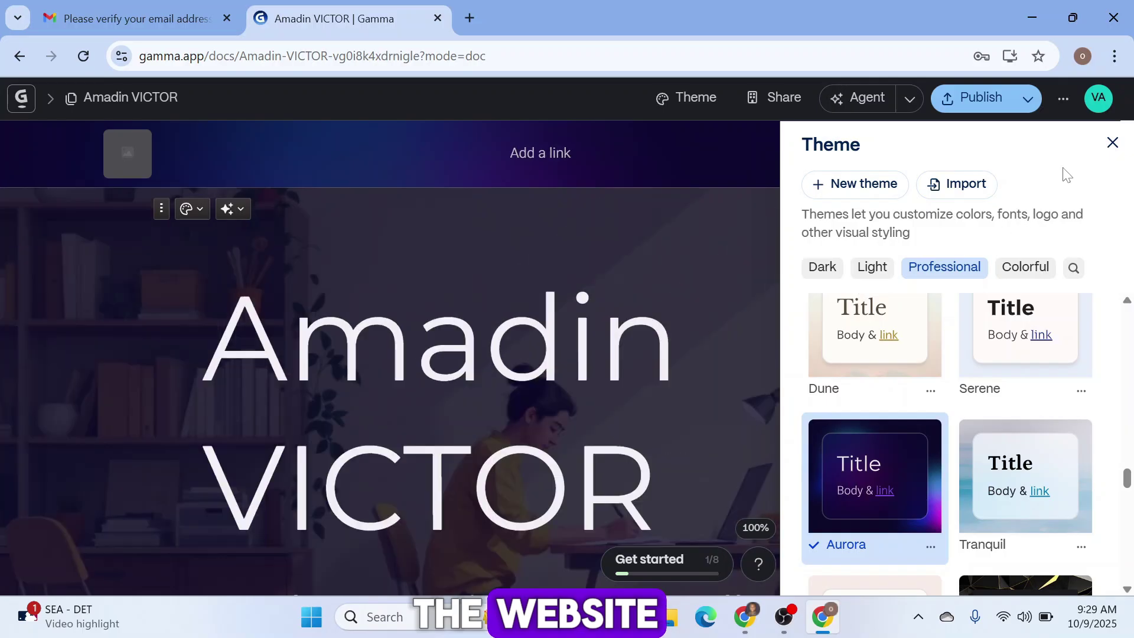
pyautogui.click(1112, 143)
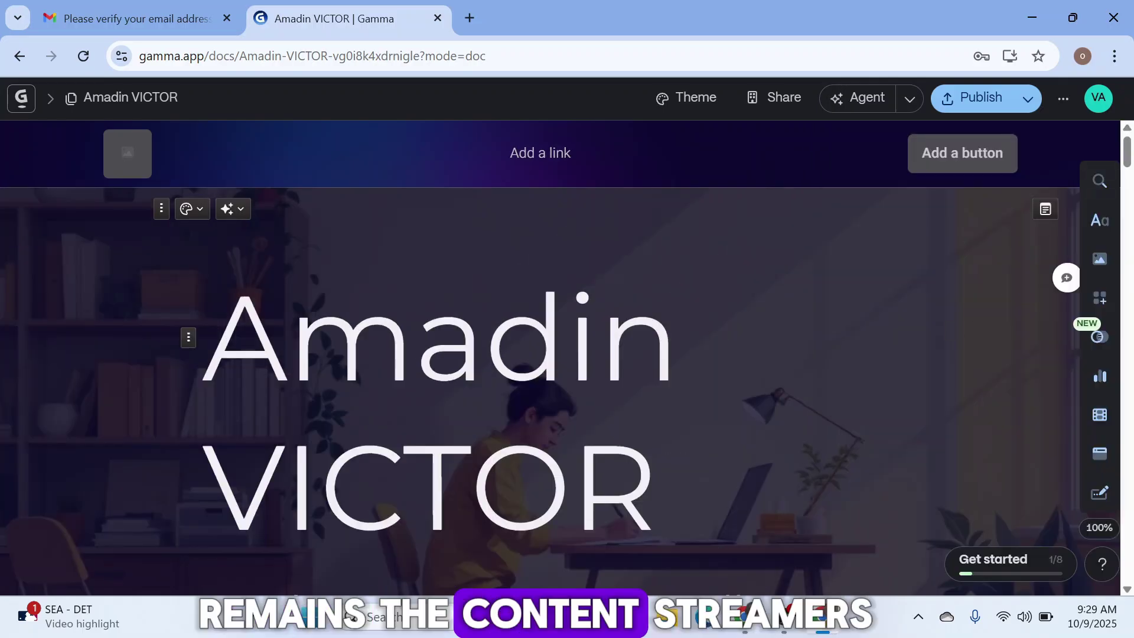
pyautogui.moveTo(132, 211)
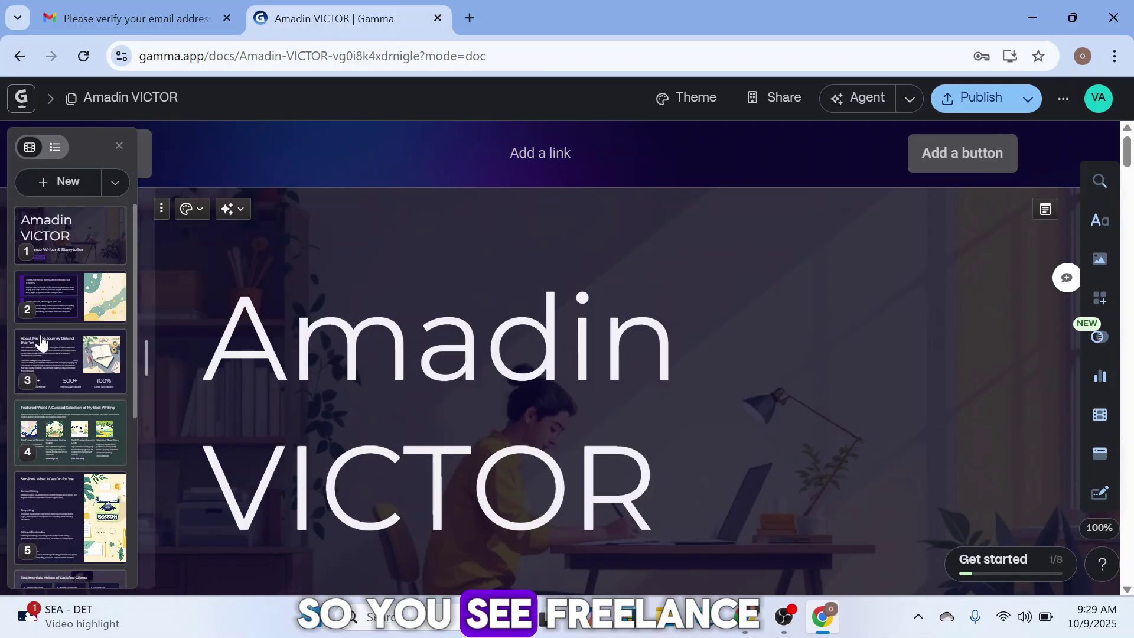
pyautogui.scroll(-5, 626, 355)
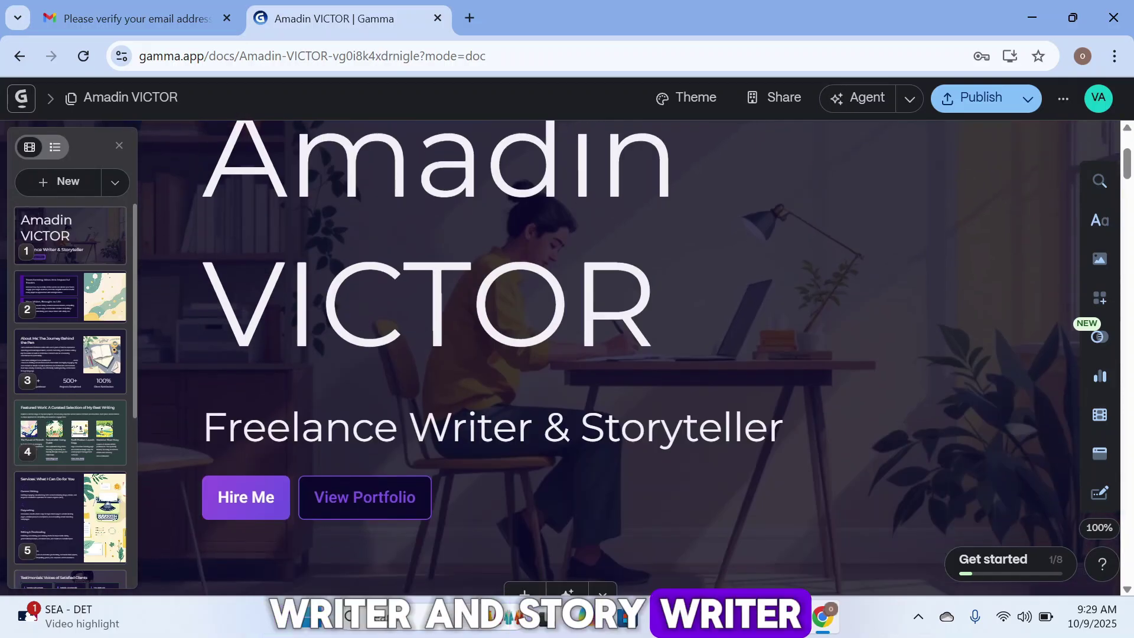
pyautogui.scroll(-3, 449, 413)
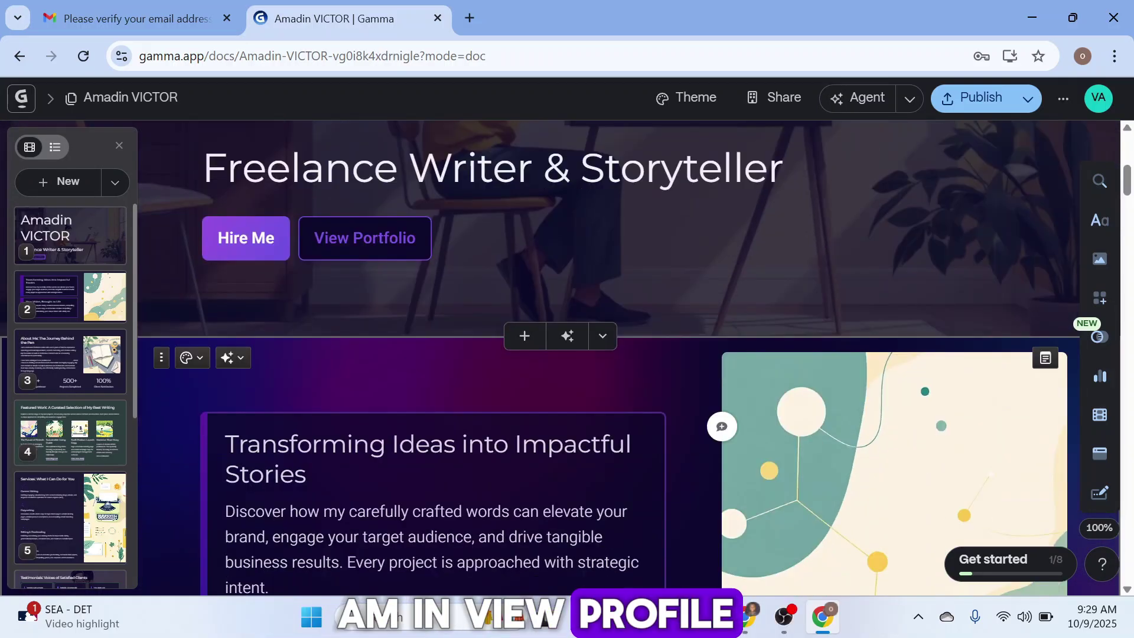
pyautogui.scroll(-2, 626, 354)
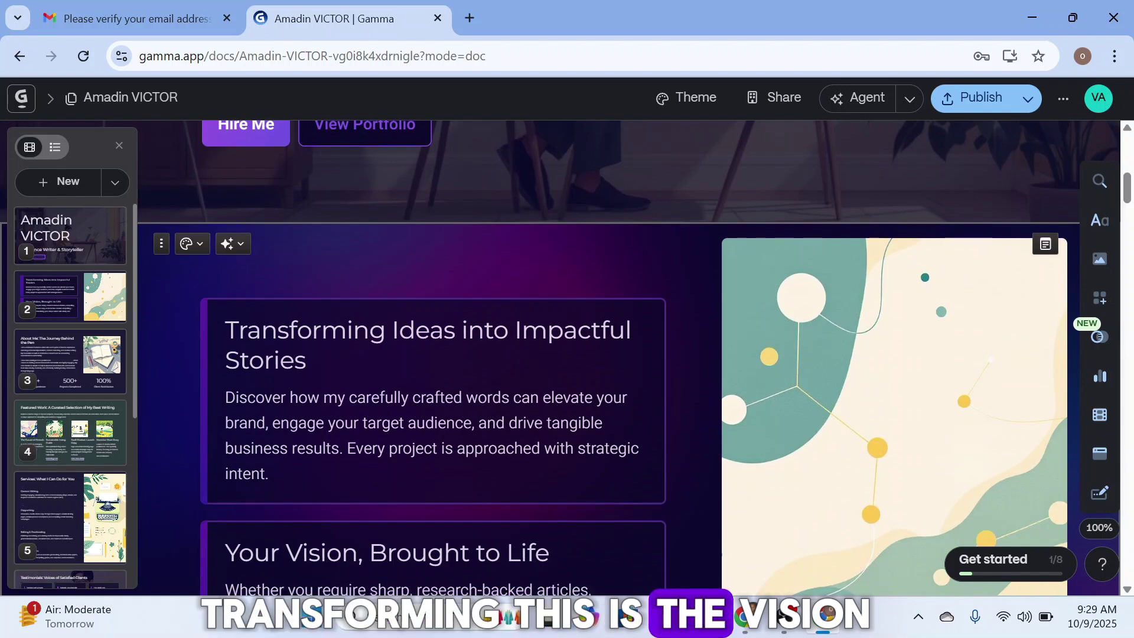
pyautogui.scroll(-4, 590, 413)
pyautogui.scroll(2, 590, 414)
pyautogui.scroll(3, 848, 358)
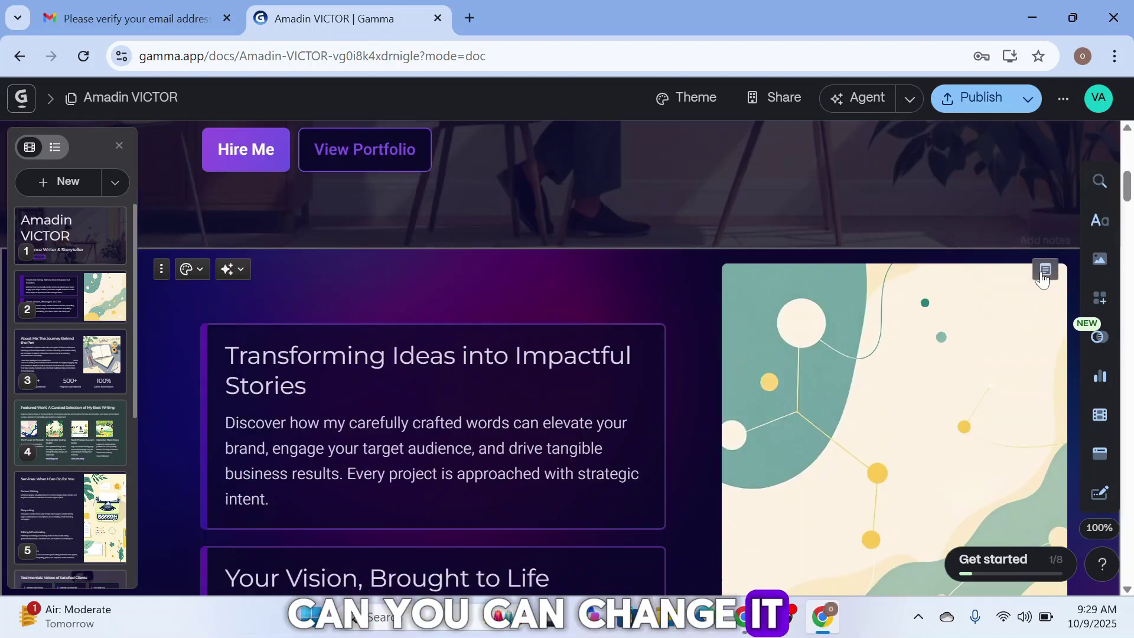
pyautogui.scroll(-3, 933, 384)
pyautogui.scroll(-1, 944, 384)
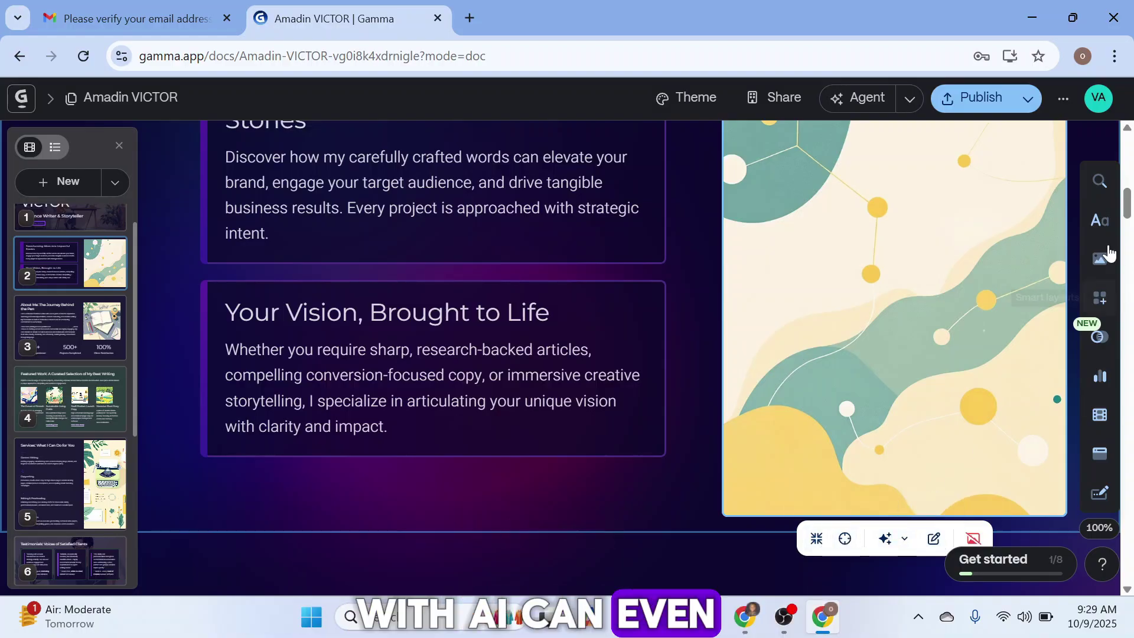
pyautogui.moveTo(1108, 258)
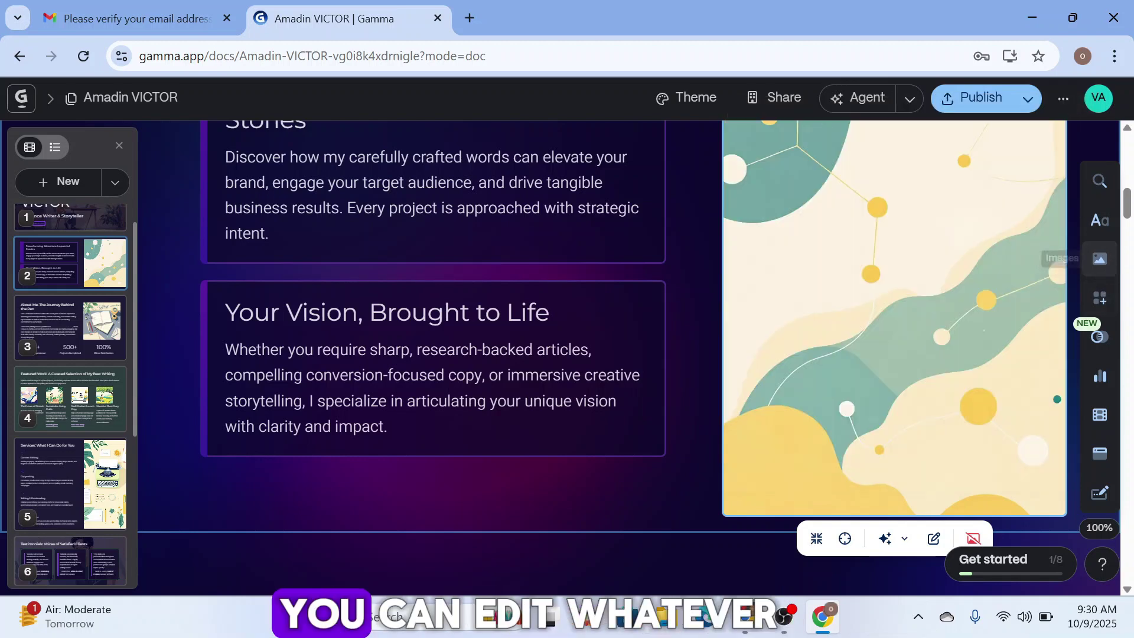
pyautogui.scroll(-8, 728, 332)
pyautogui.scroll(2, 728, 332)
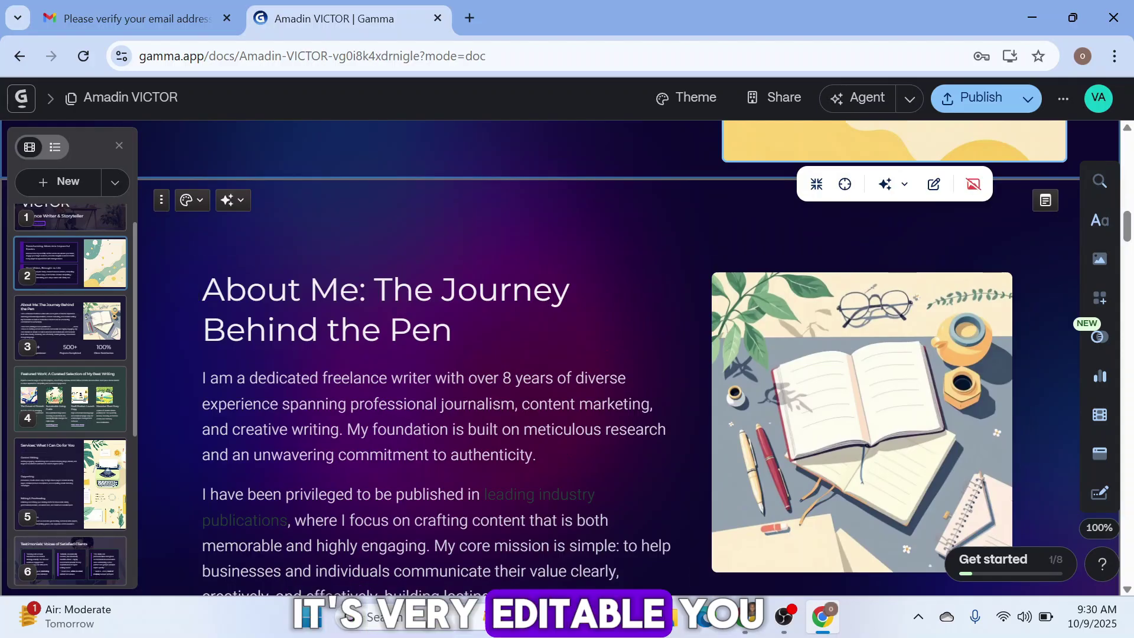
pyautogui.moveTo(539, 184)
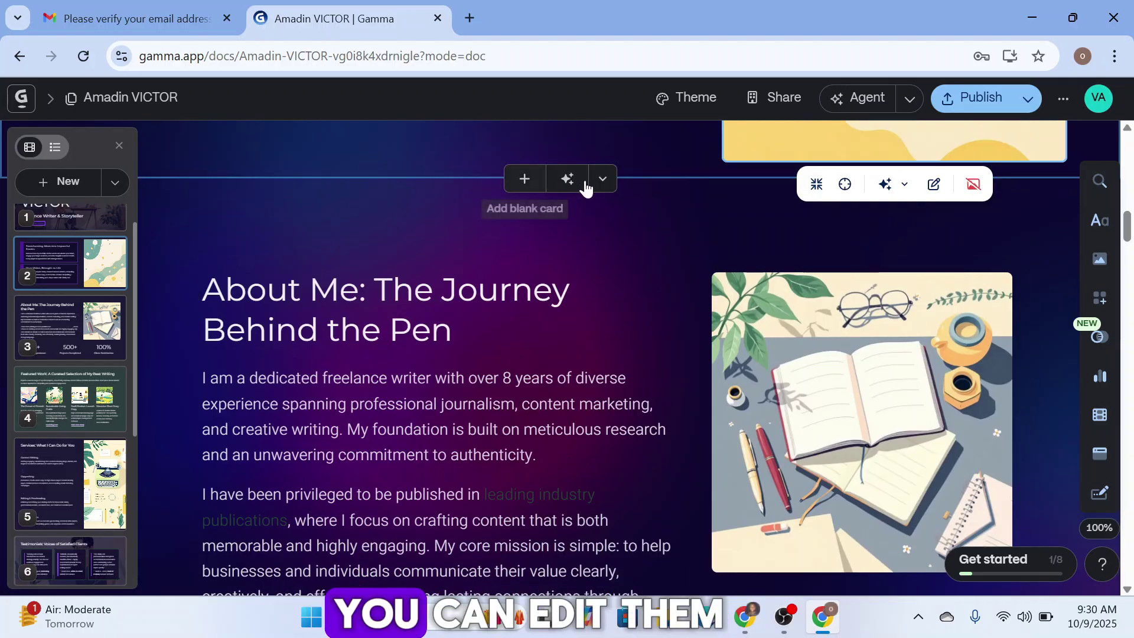
pyautogui.scroll(-10, 613, 187)
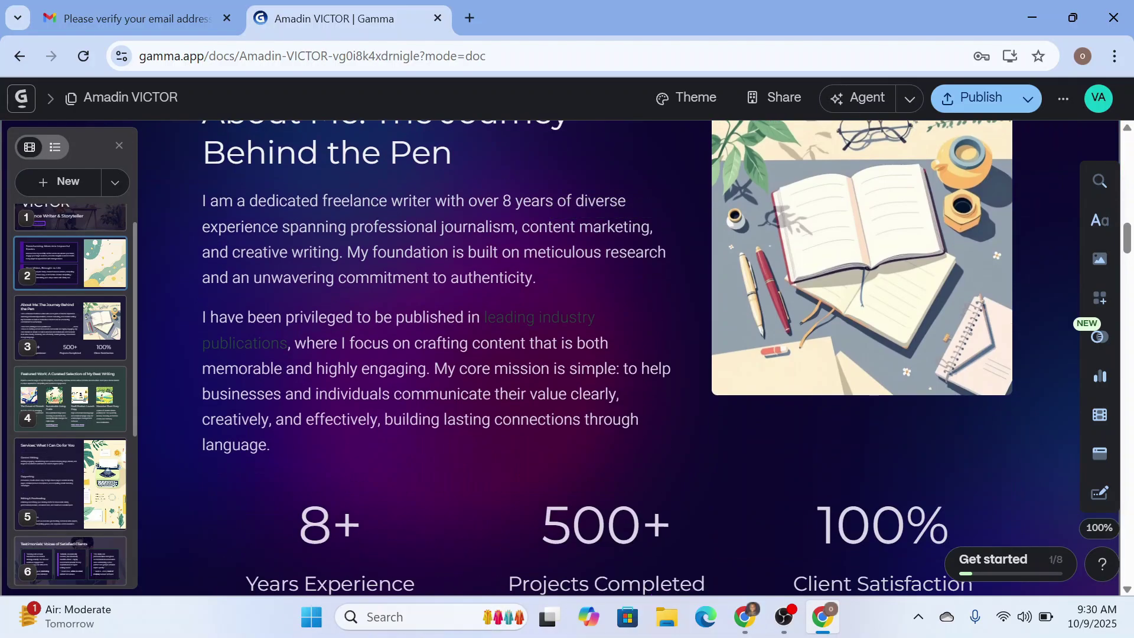
pyautogui.scroll(-7, 620, 354)
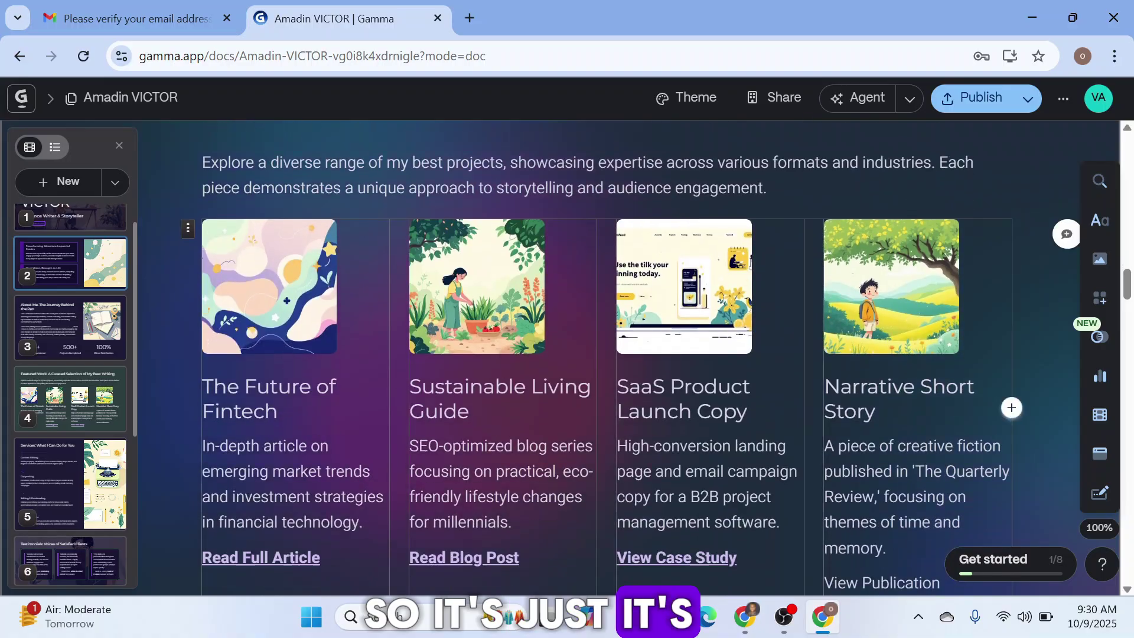
pyautogui.scroll(7, 620, 324)
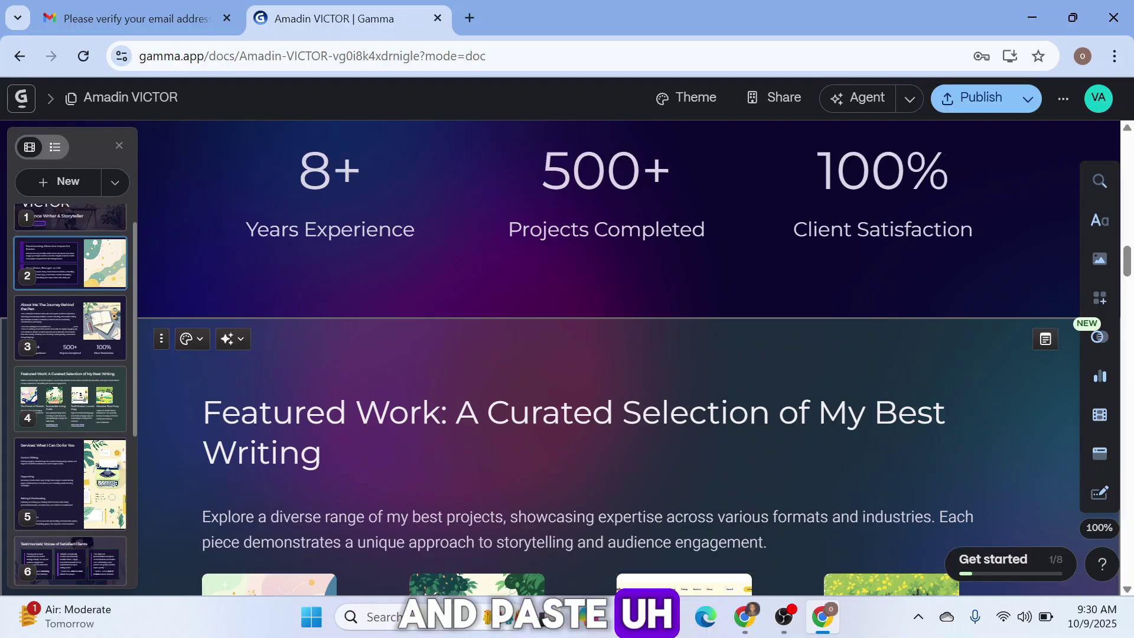
pyautogui.scroll(-3, 620, 354)
pyautogui.scroll(-6, 620, 355)
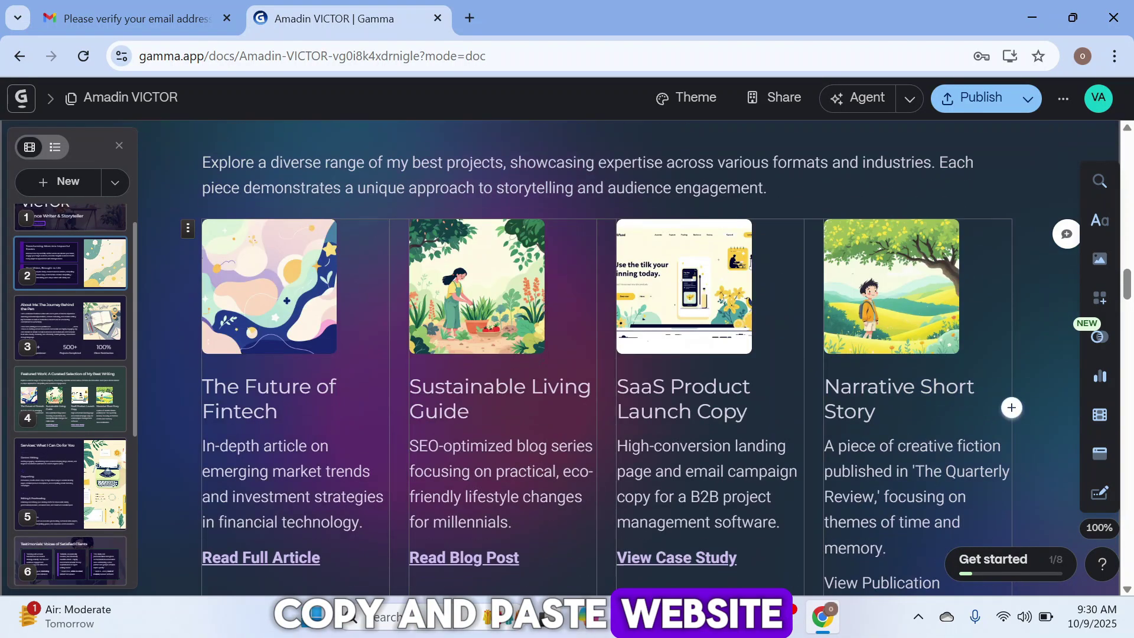
pyautogui.scroll(-13, 620, 354)
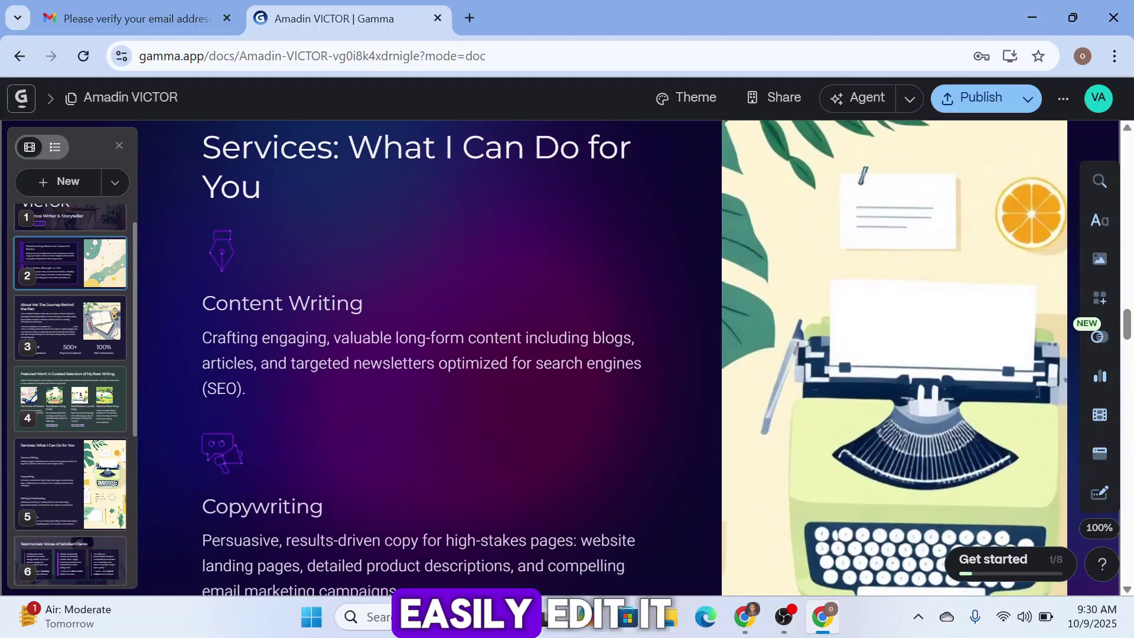
pyautogui.scroll(-12, 620, 354)
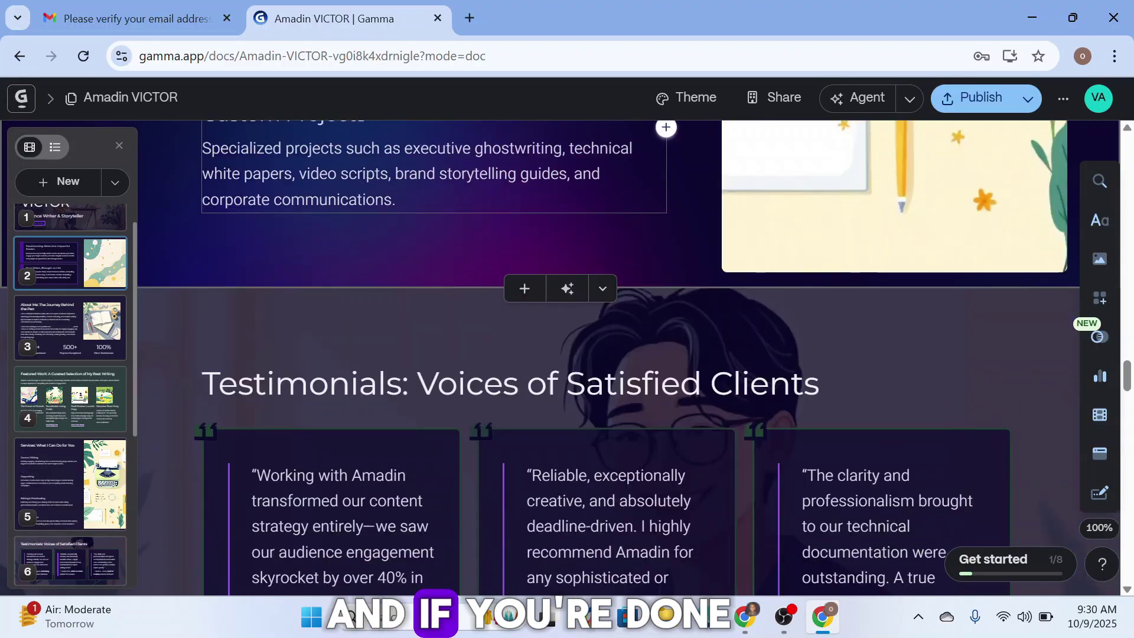
pyautogui.scroll(3, 620, 354)
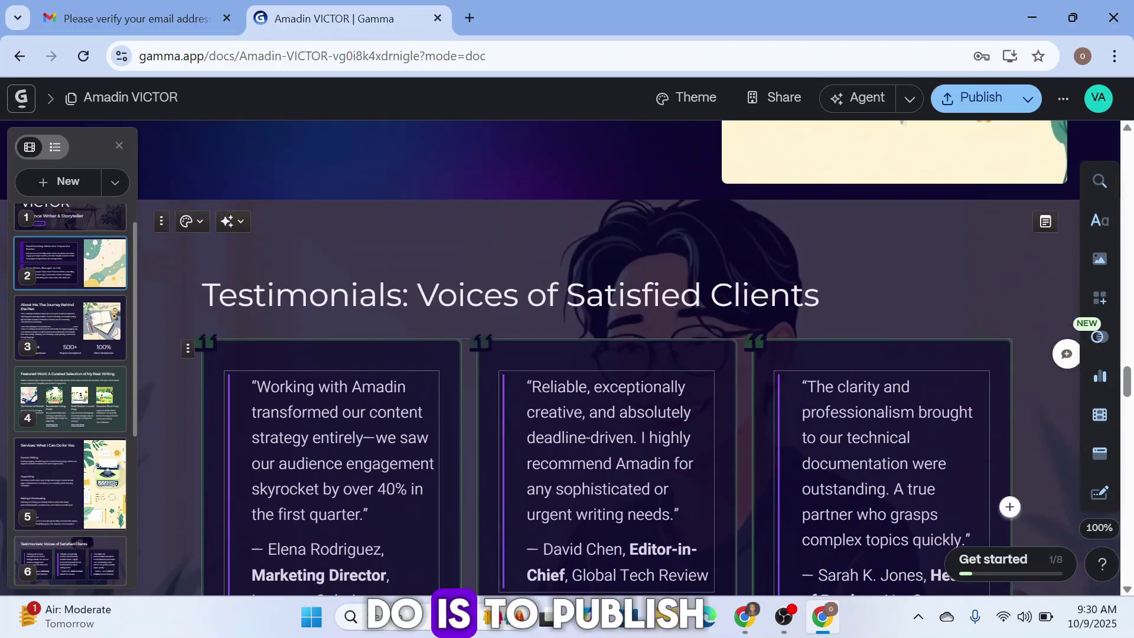
pyautogui.scroll(-2, 608, 355)
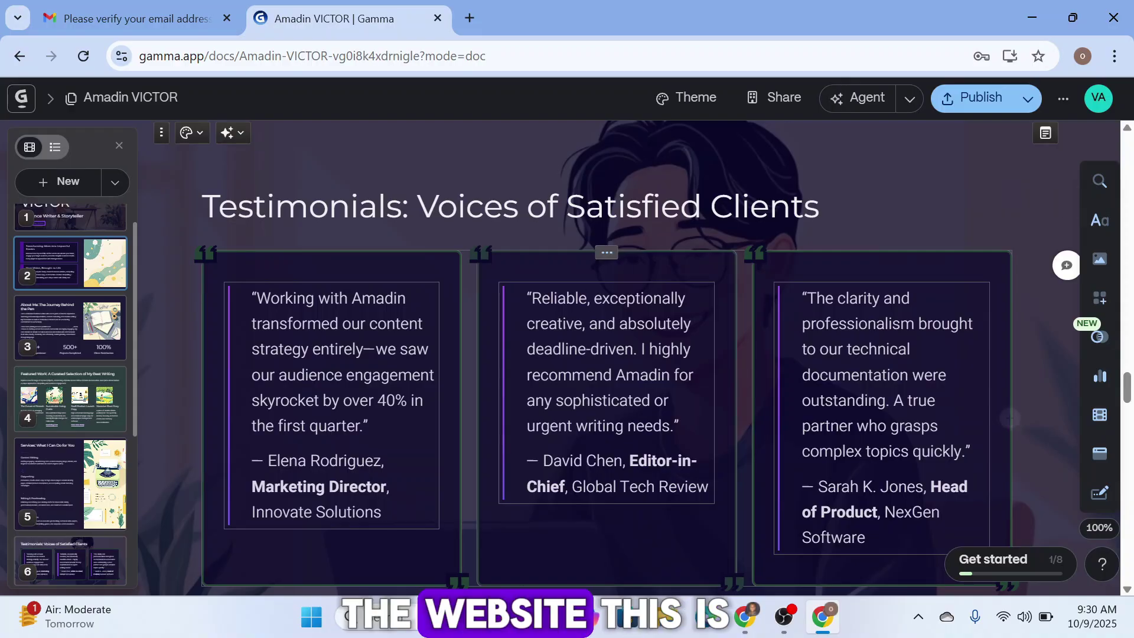
pyautogui.scroll(-4, 608, 354)
pyautogui.scroll(-6, 608, 354)
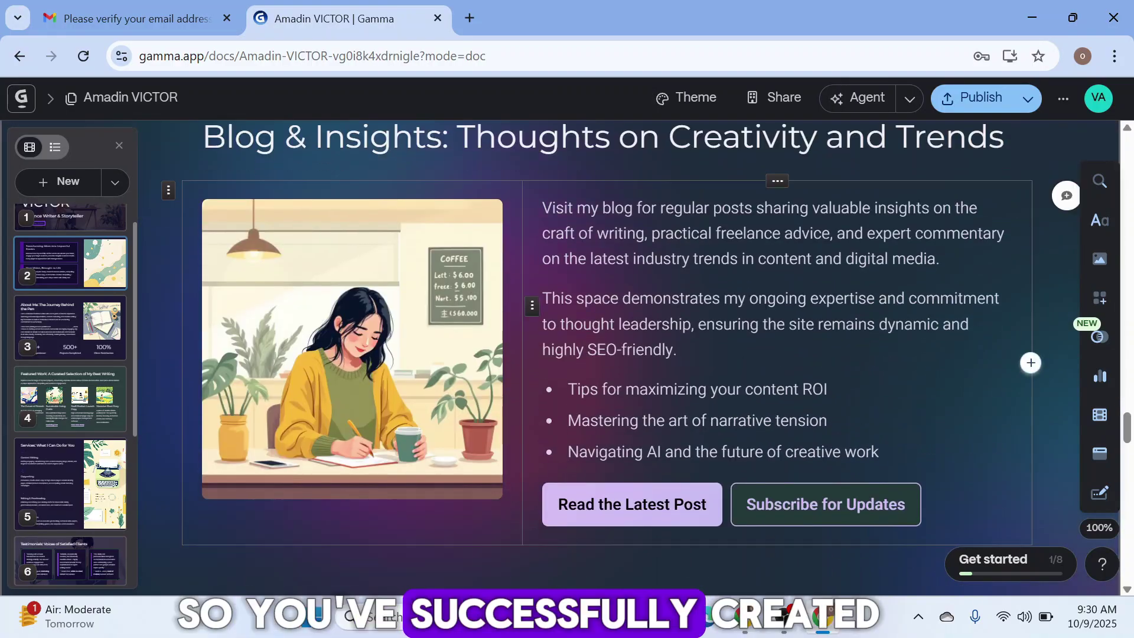
pyautogui.scroll(-10, 534, 284)
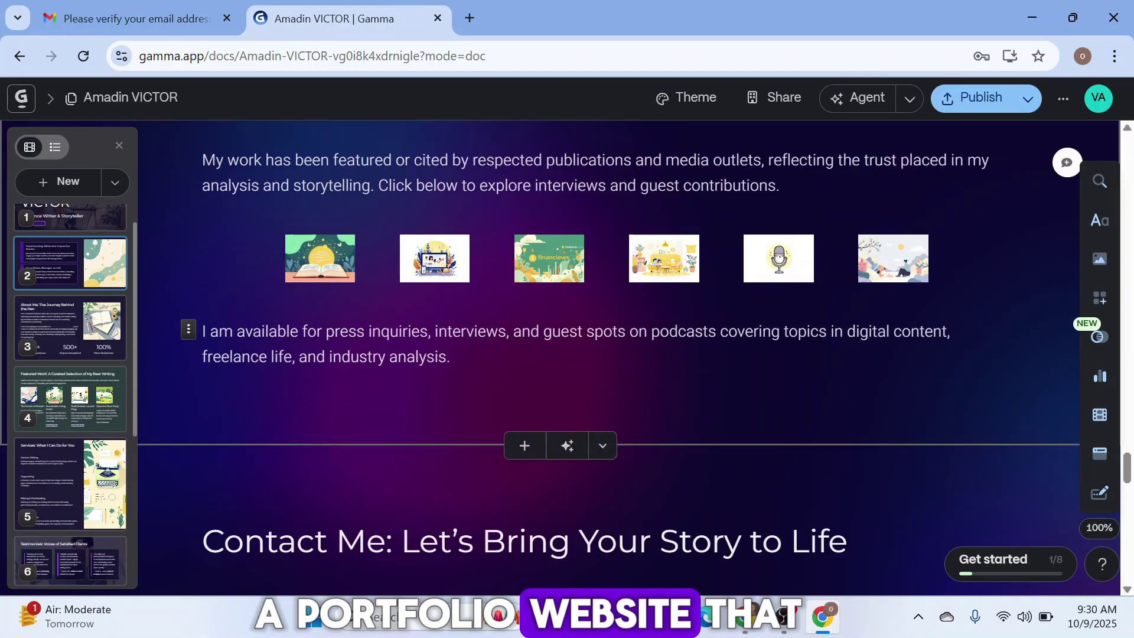
pyautogui.scroll(-7, 576, 285)
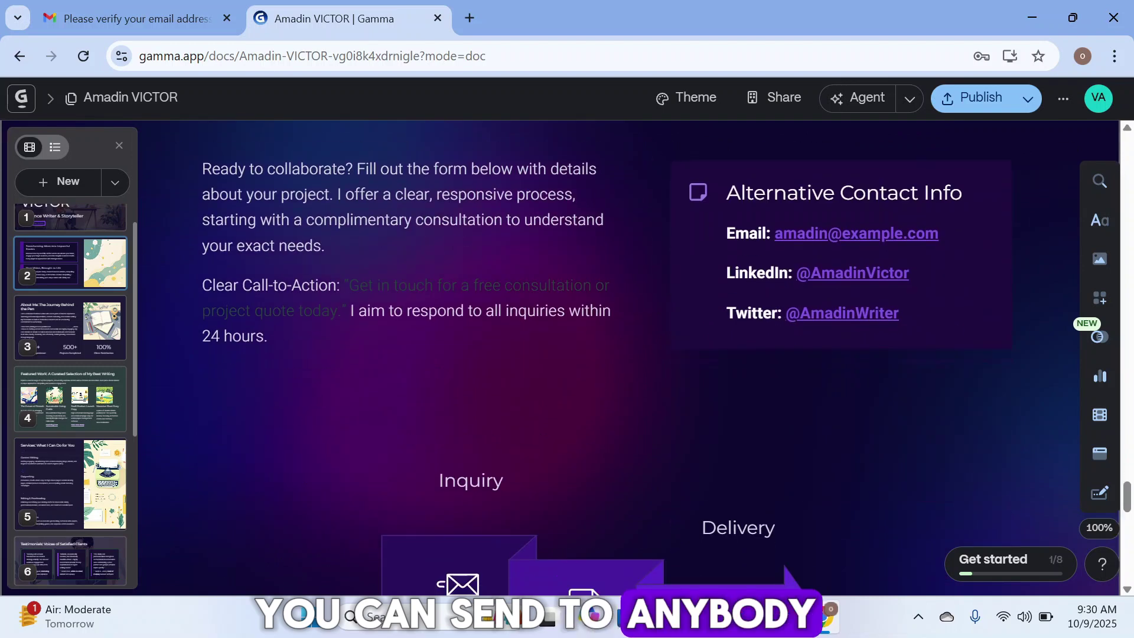
pyautogui.scroll(1, 575, 285)
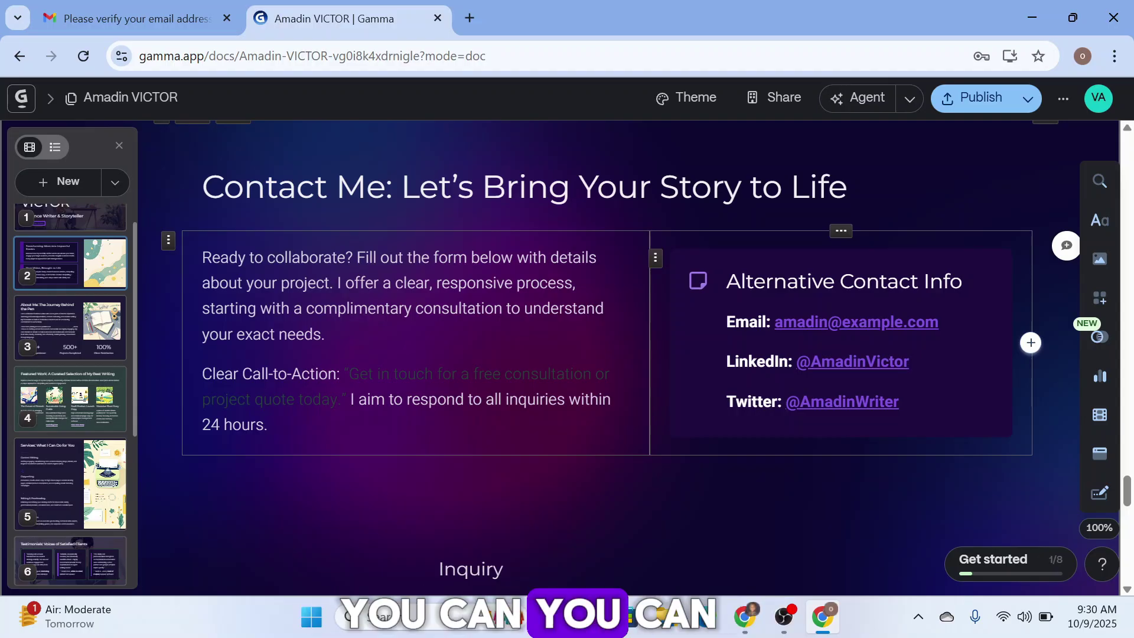
pyautogui.click(938, 322)
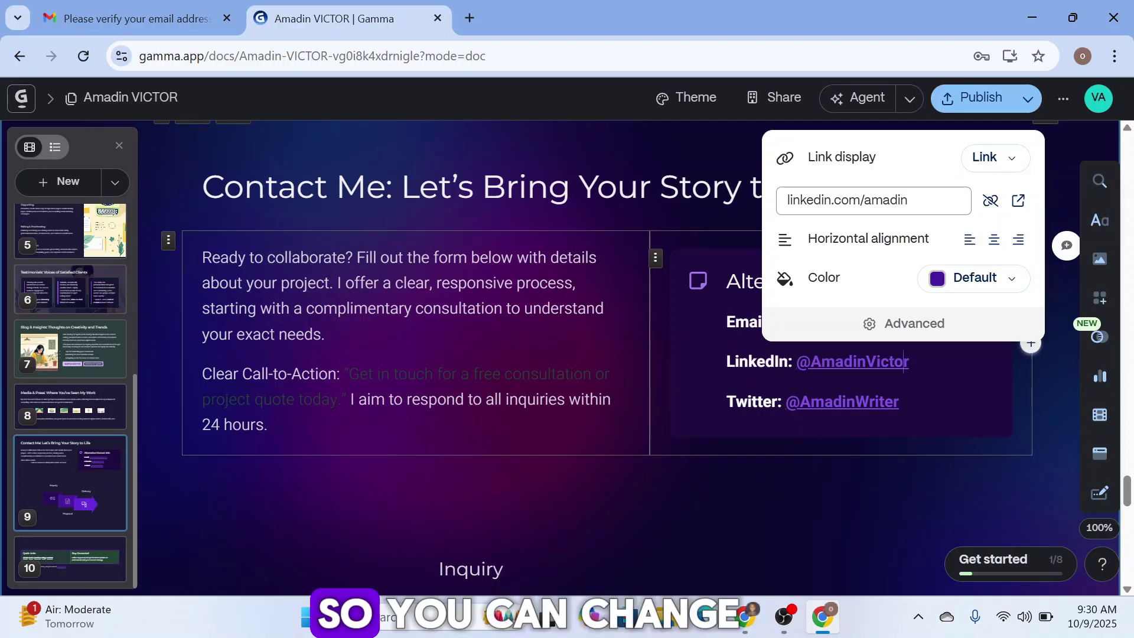
pyautogui.click(872, 200)
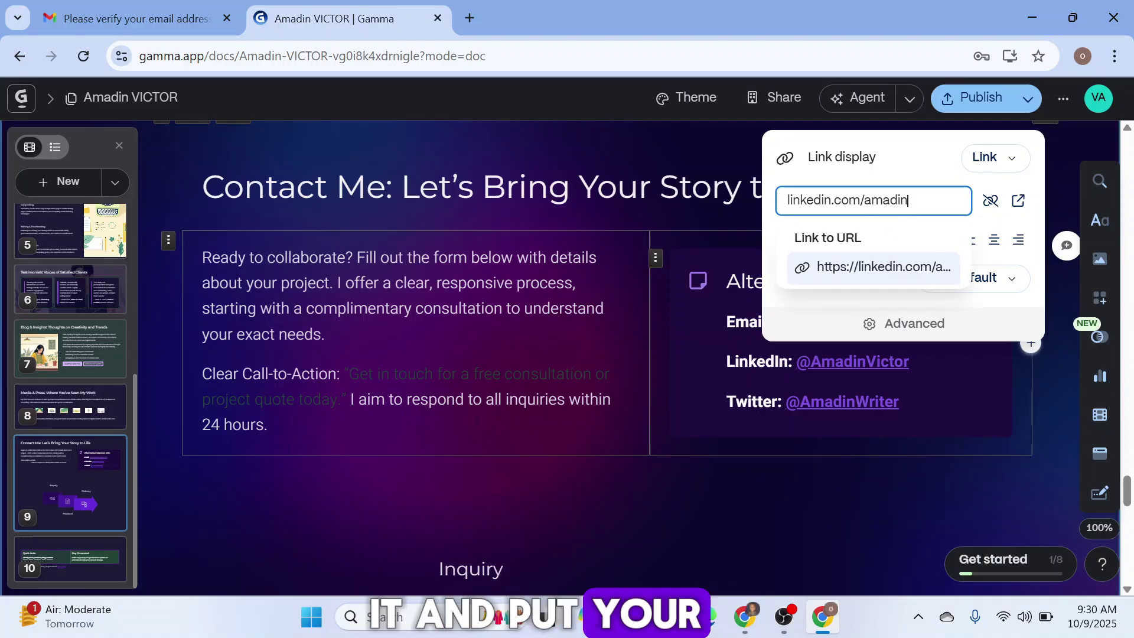
pyautogui.click(624, 486)
pyautogui.scroll(-6, 456, 437)
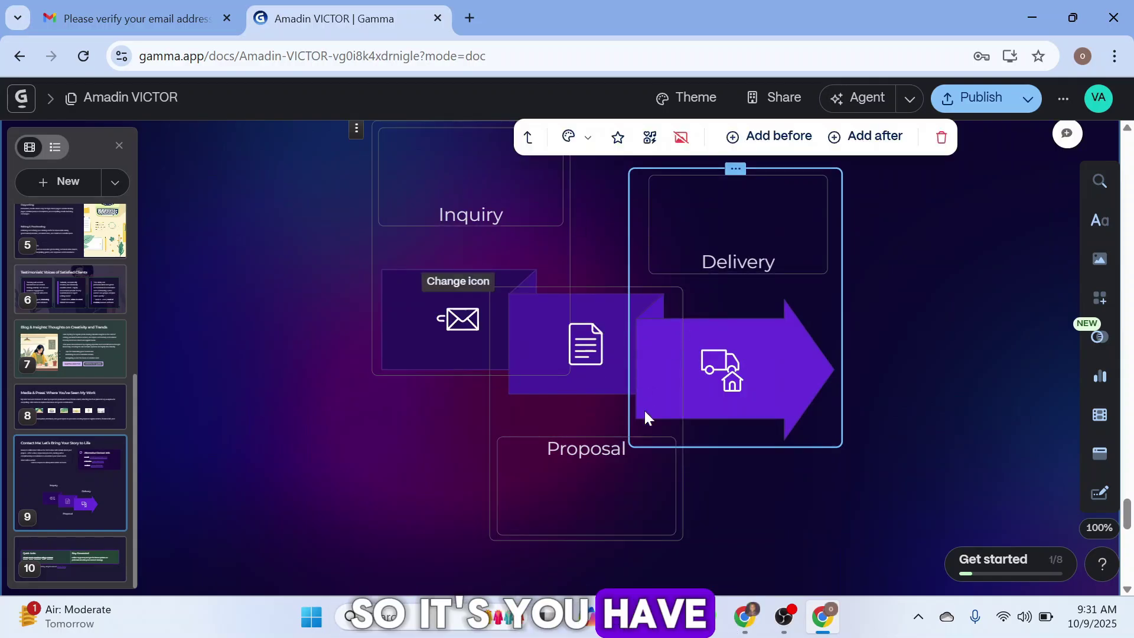
pyautogui.click(997, 396)
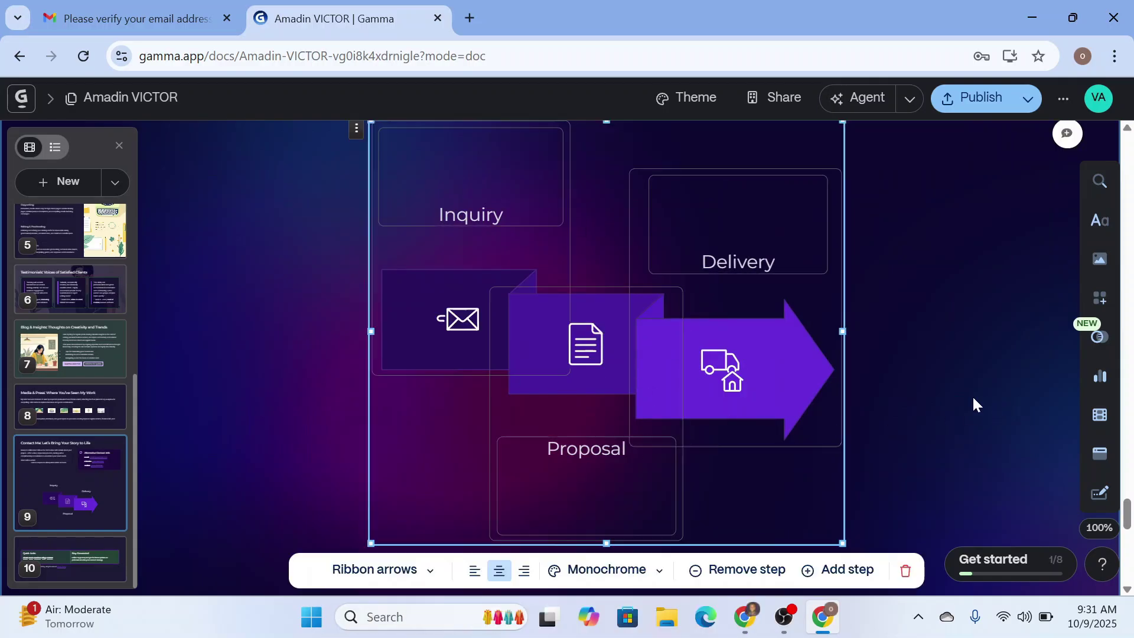
pyautogui.scroll(-5, 813, 405)
pyautogui.scroll(-3, 608, 354)
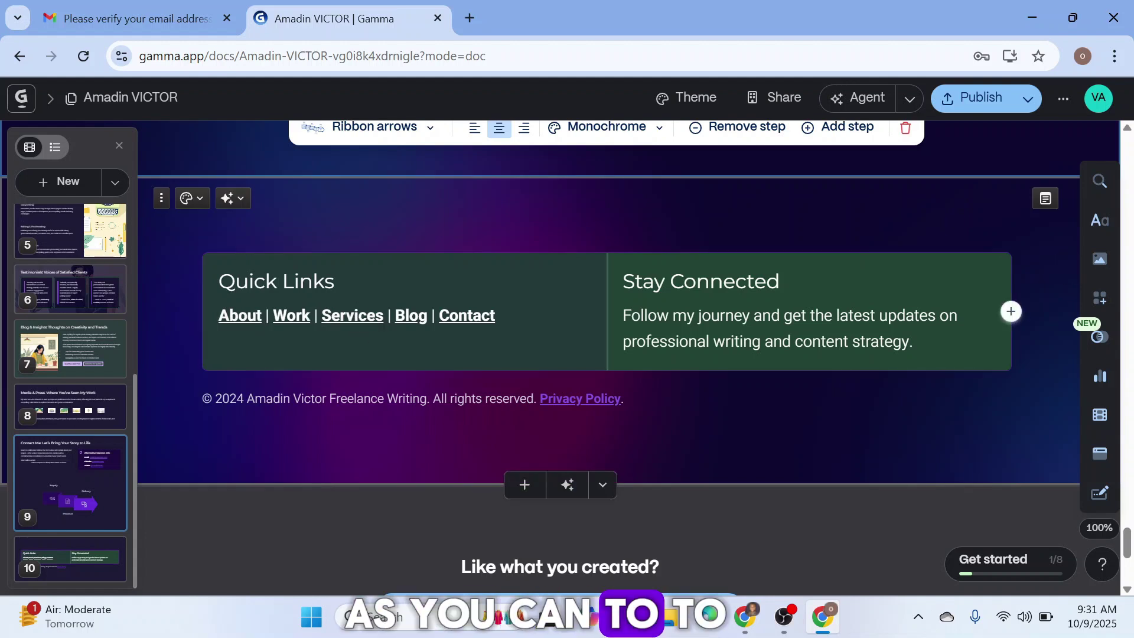
pyautogui.click(251, 319)
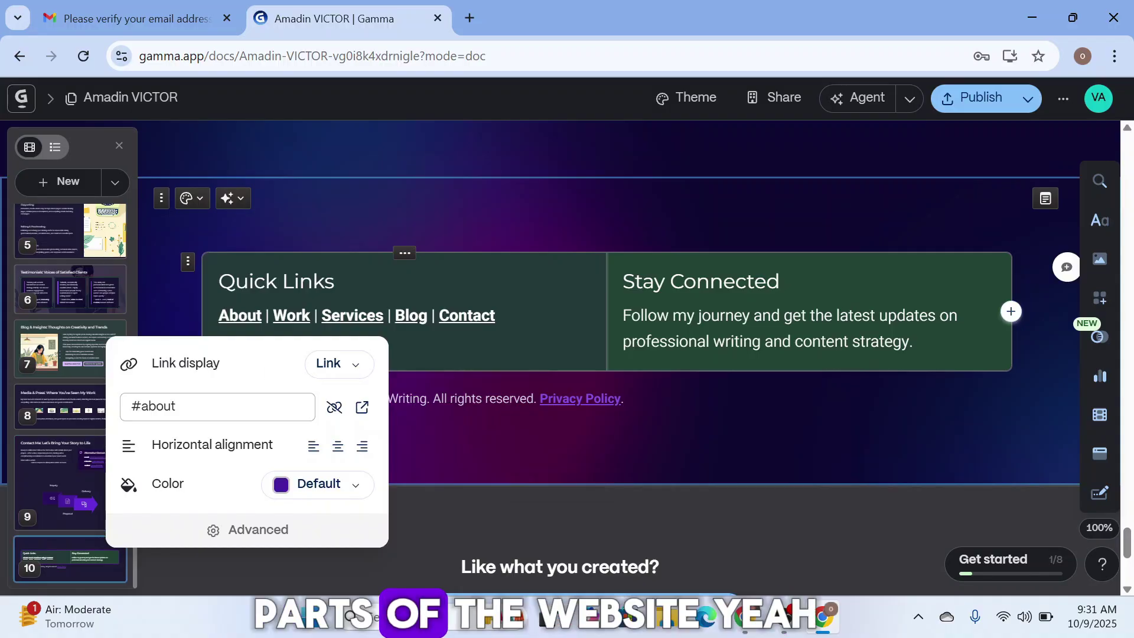
pyautogui.press('Escape')
pyautogui.scroll(-5, 530, 346)
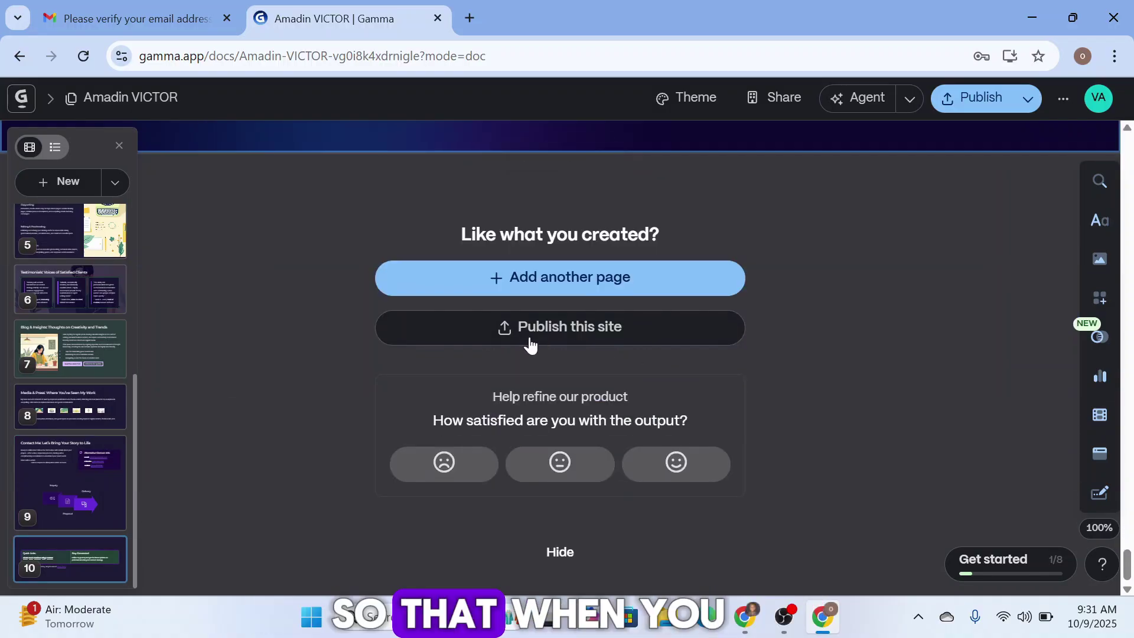
# - Publish the portfolio site so the 'Your changes have been published' confirmation appears
pyautogui.click(997, 104)
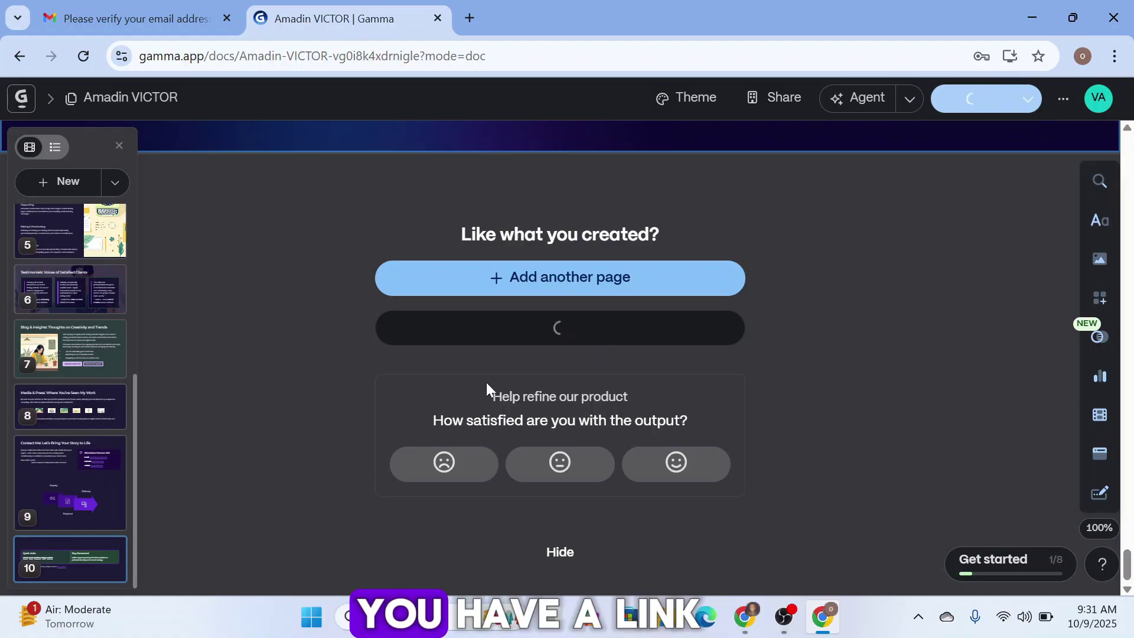
pyautogui.scroll(10, 501, 355)
pyautogui.scroll(12, 544, 331)
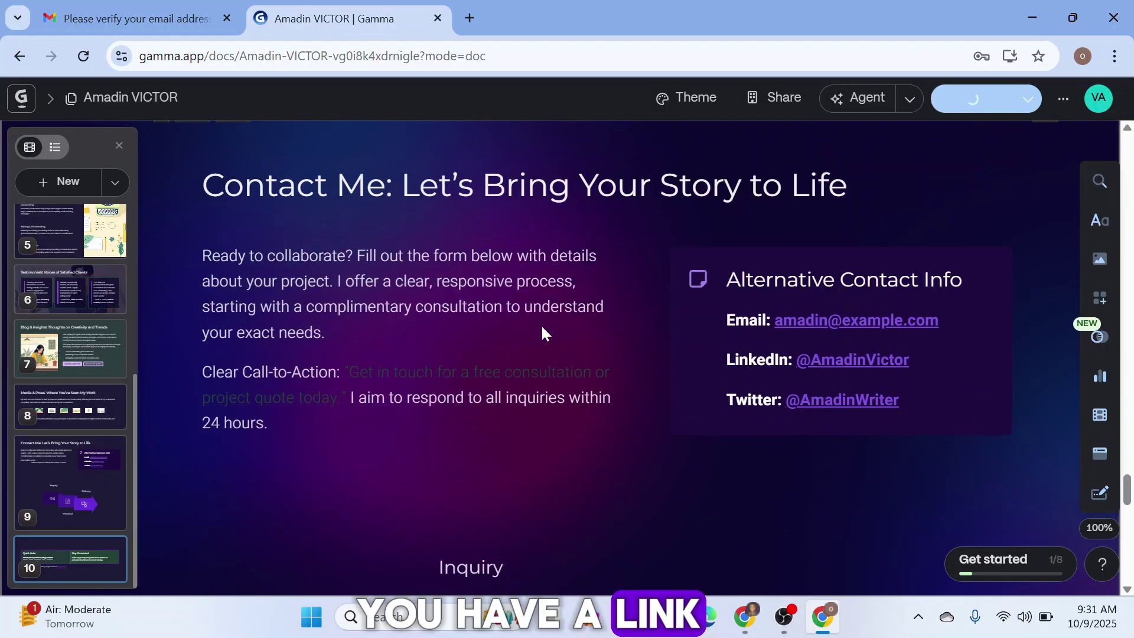
pyautogui.scroll(12, 544, 332)
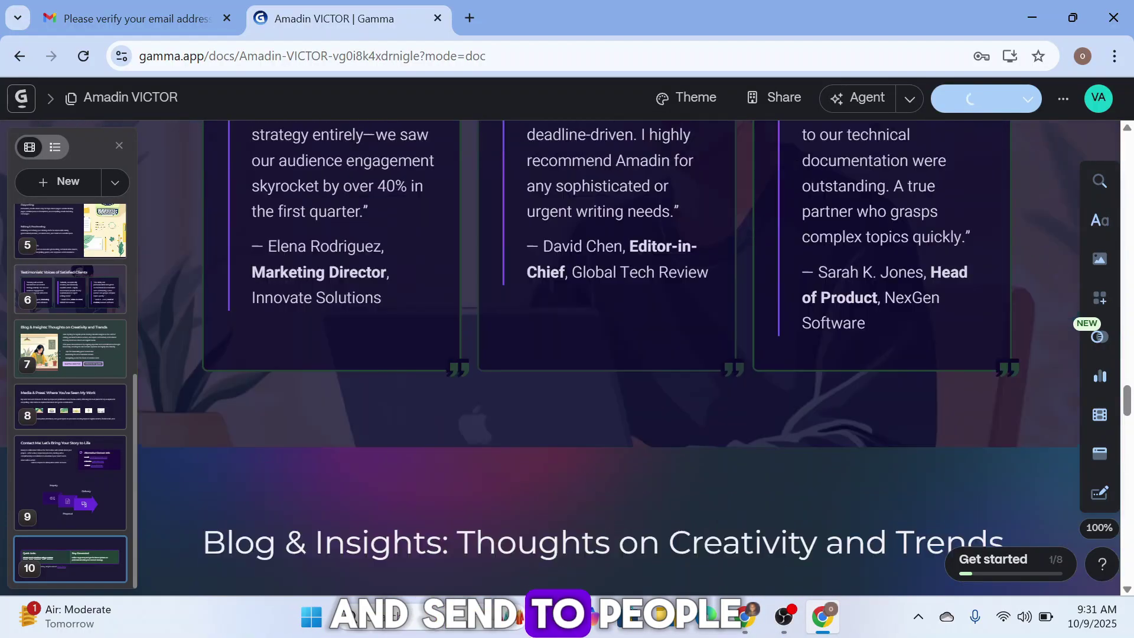
pyautogui.scroll(6, 544, 332)
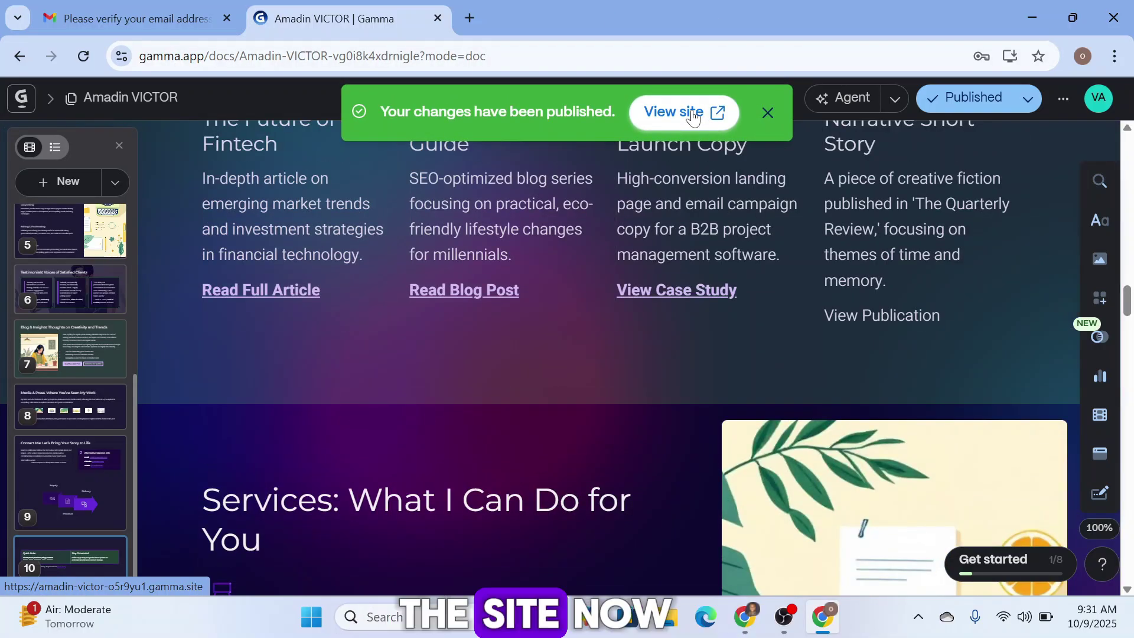
# - Open the live gamma.site page in a new tab and scroll through its sections
pyautogui.click(692, 113)
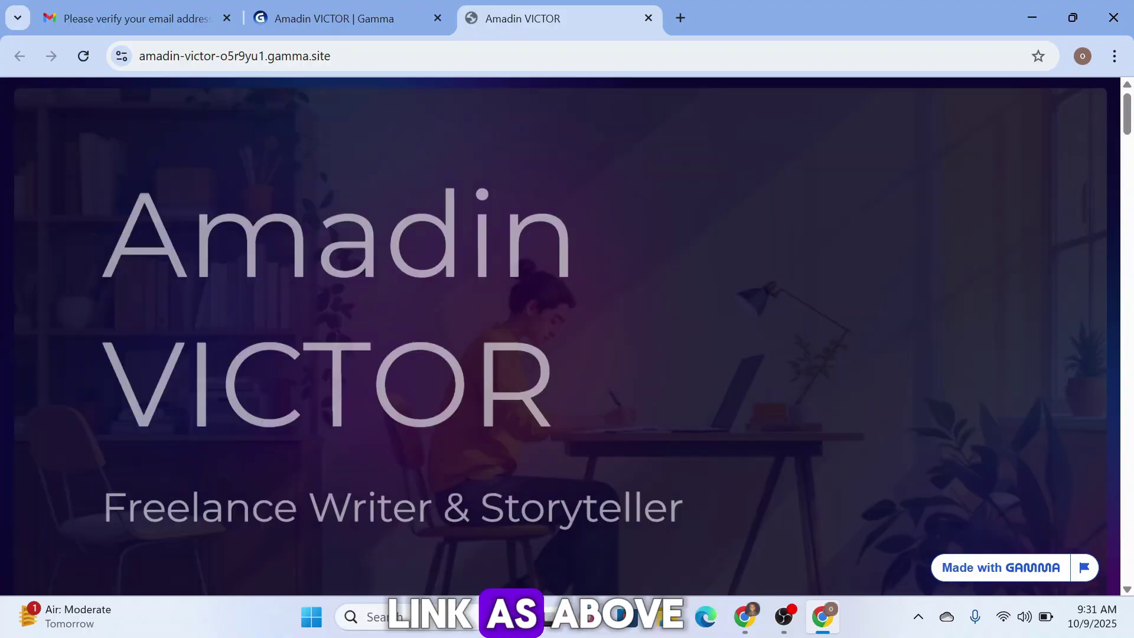
pyautogui.scroll(-5, 491, 276)
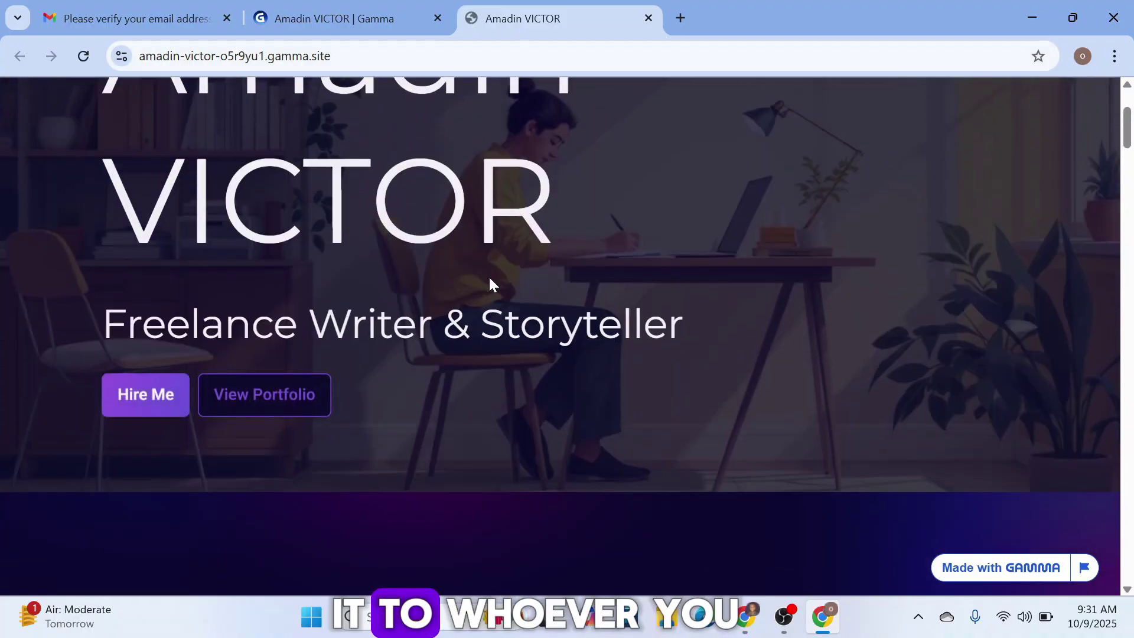
pyautogui.scroll(-1, 490, 274)
pyautogui.scroll(3, 490, 274)
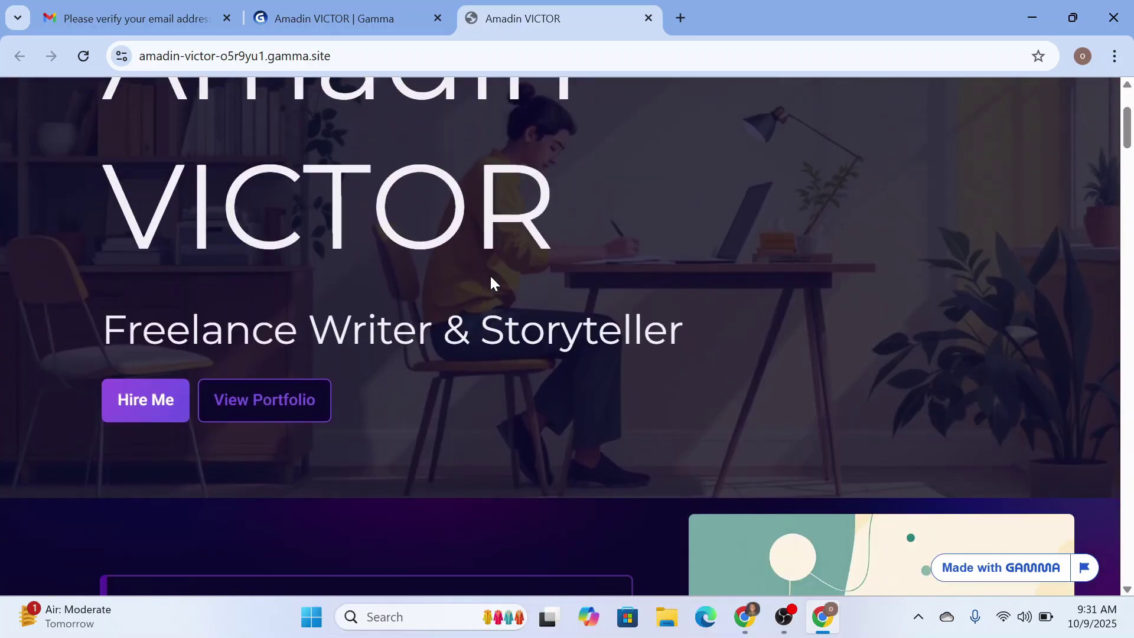
pyautogui.scroll(-7, 490, 273)
pyautogui.scroll(-9, 493, 281)
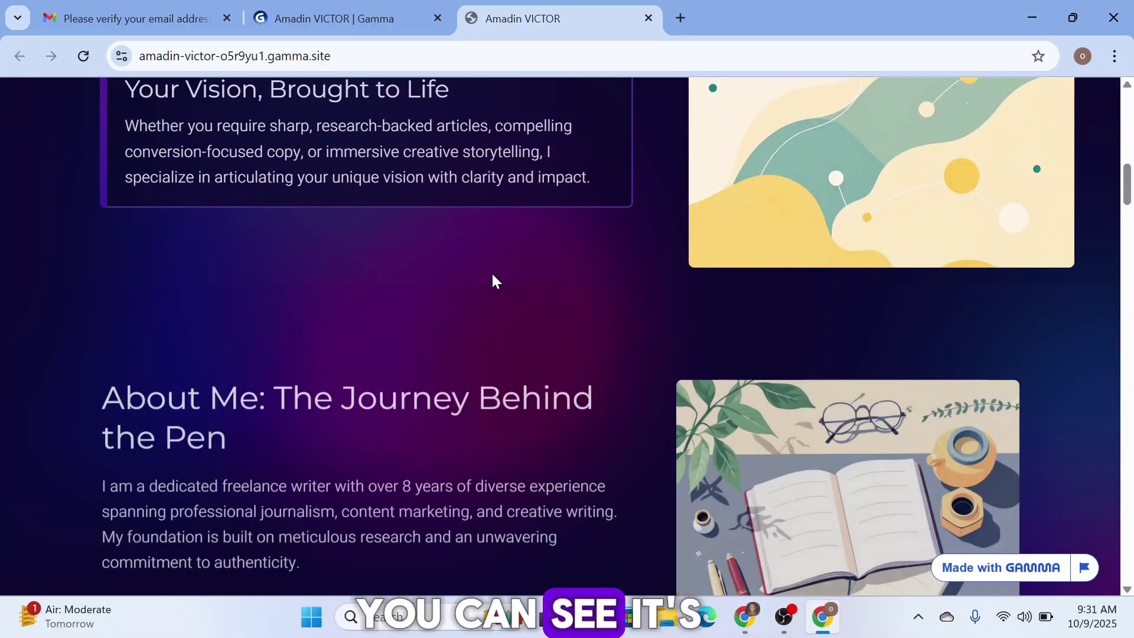
pyautogui.scroll(-5, 491, 277)
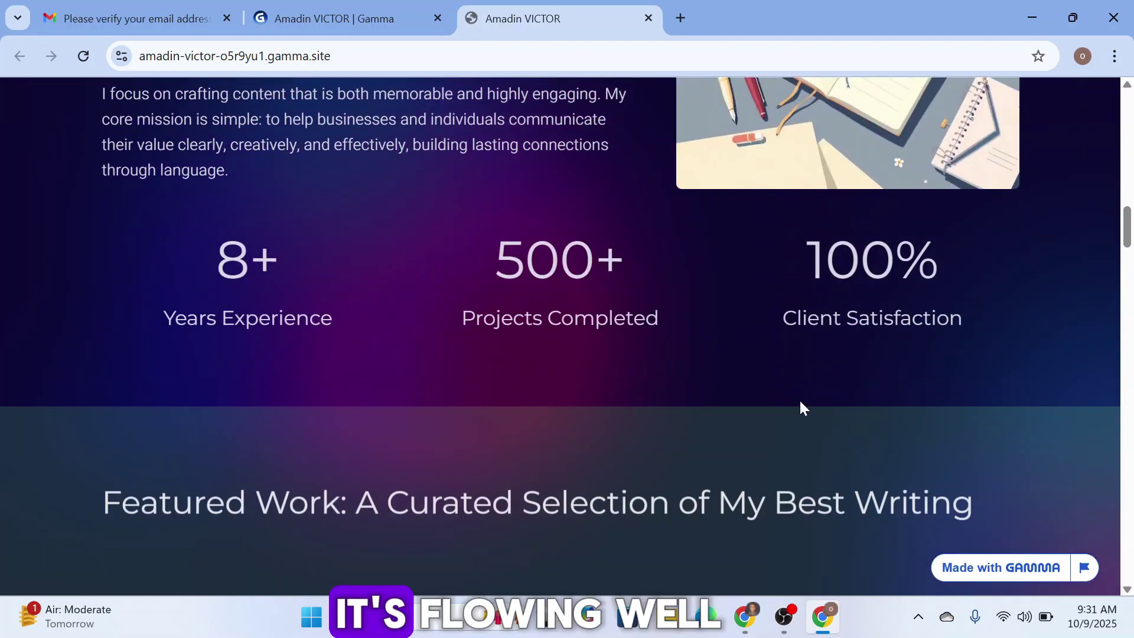
pyautogui.scroll(-6, 749, 466)
pyautogui.scroll(-6, 785, 354)
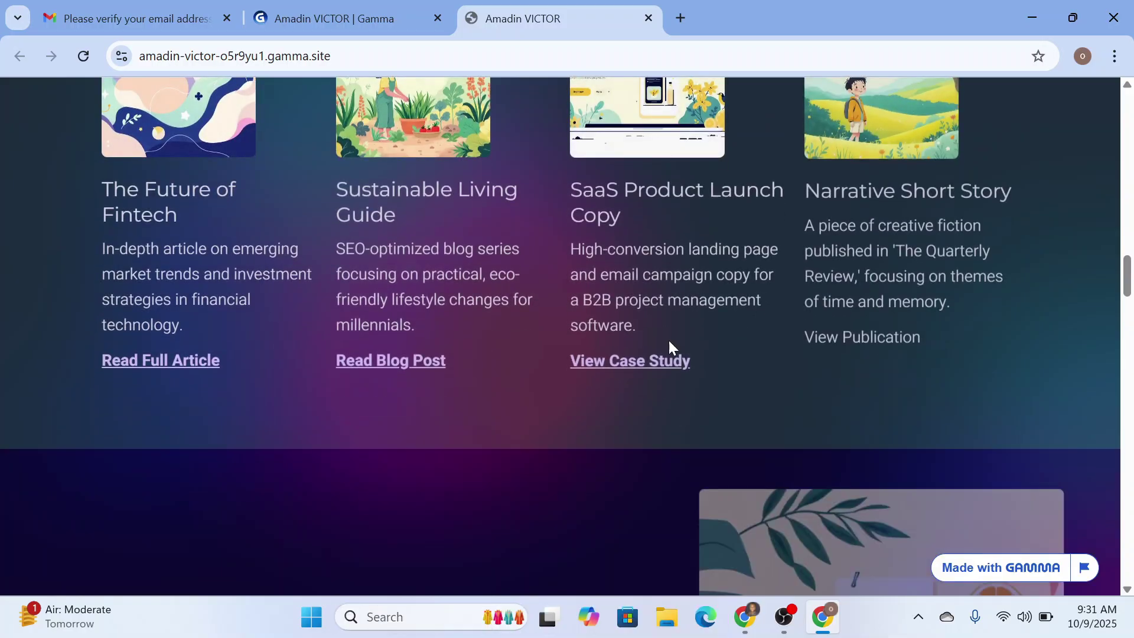
pyautogui.scroll(20, 671, 346)
pyautogui.scroll(10, 403, 236)
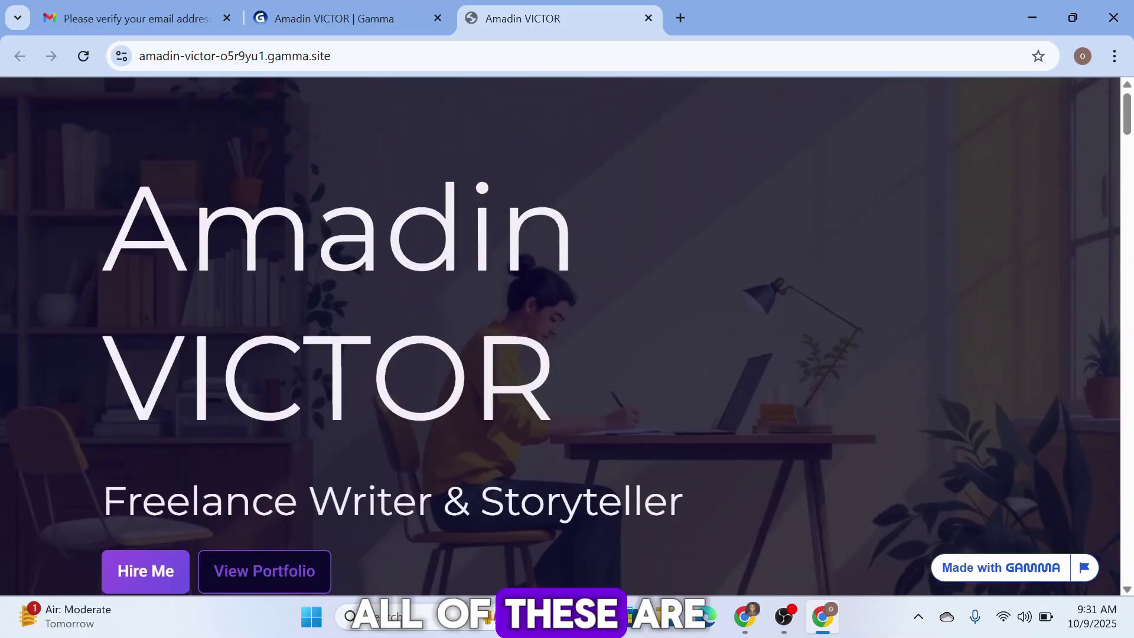
pyautogui.scroll(2, 166, 474)
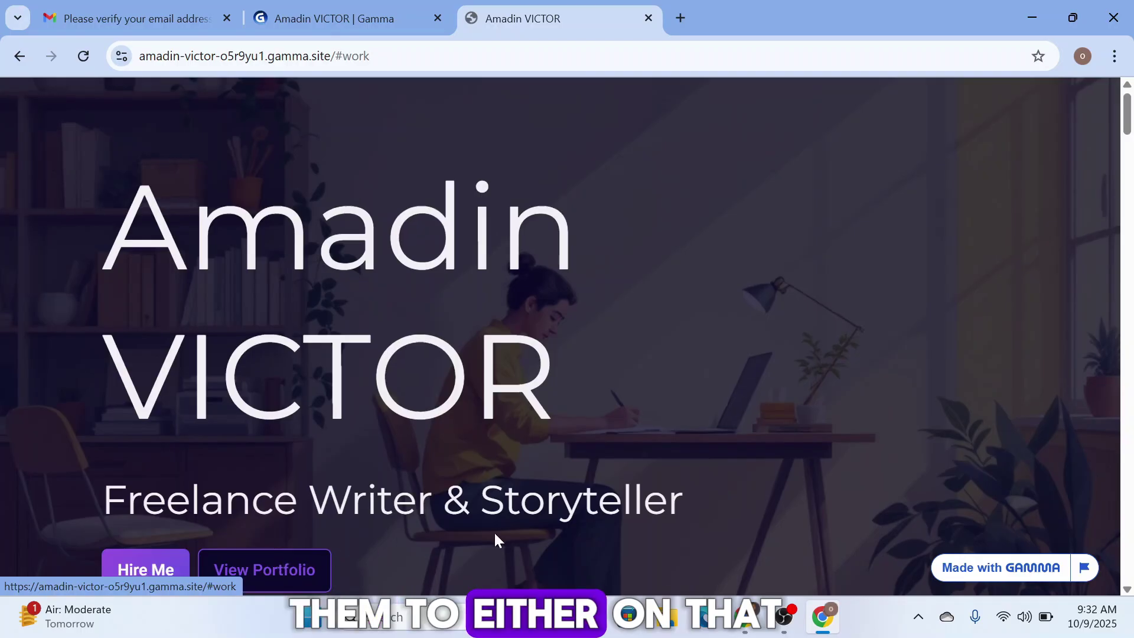
pyautogui.scroll(-7, 543, 519)
pyautogui.scroll(-15, 644, 495)
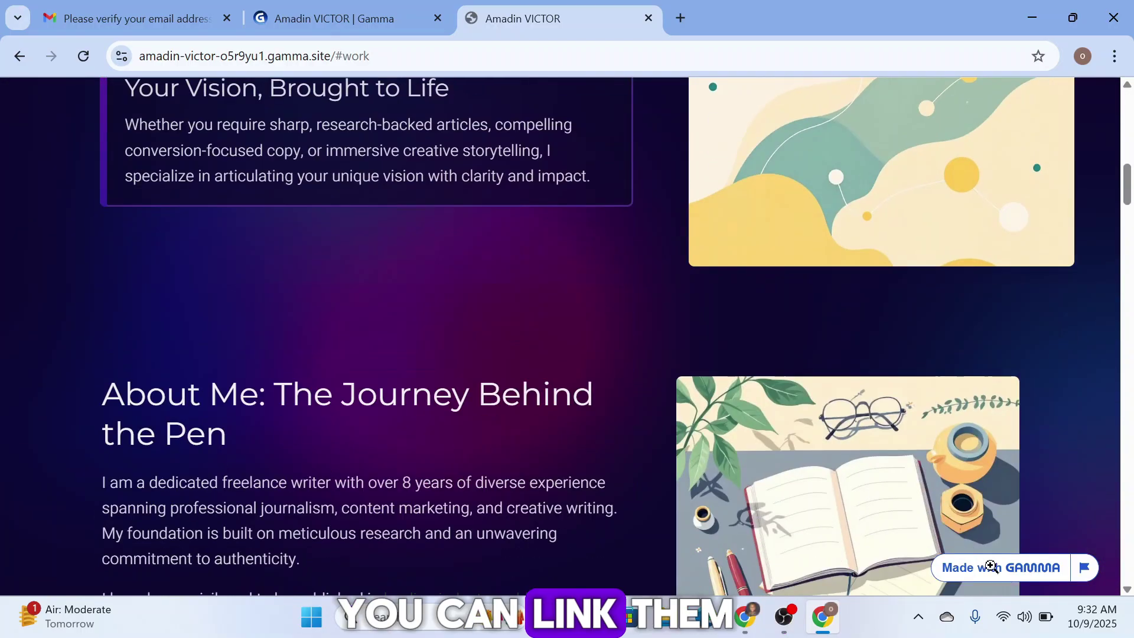
pyautogui.scroll(-20, 570, 402)
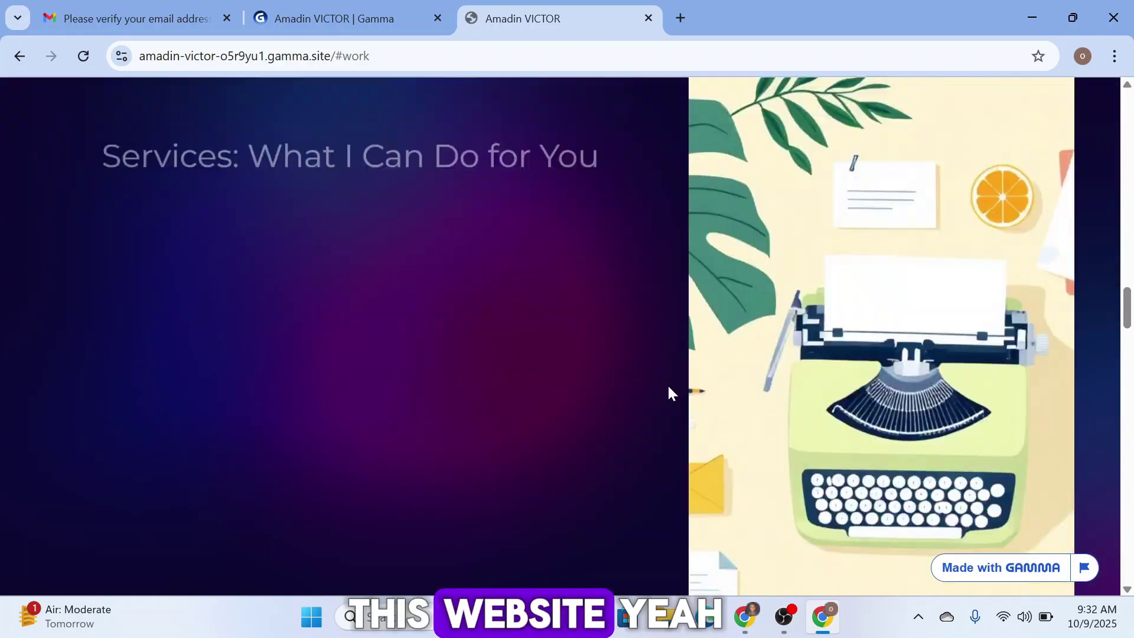
pyautogui.scroll(-6, 720, 346)
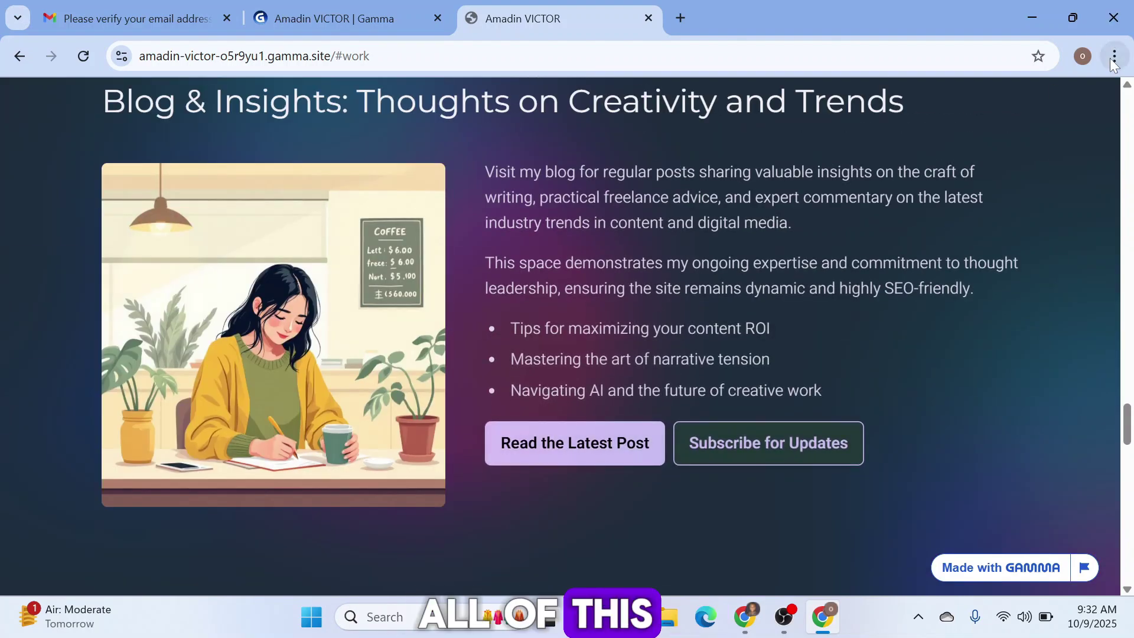
pyautogui.click(1113, 57)
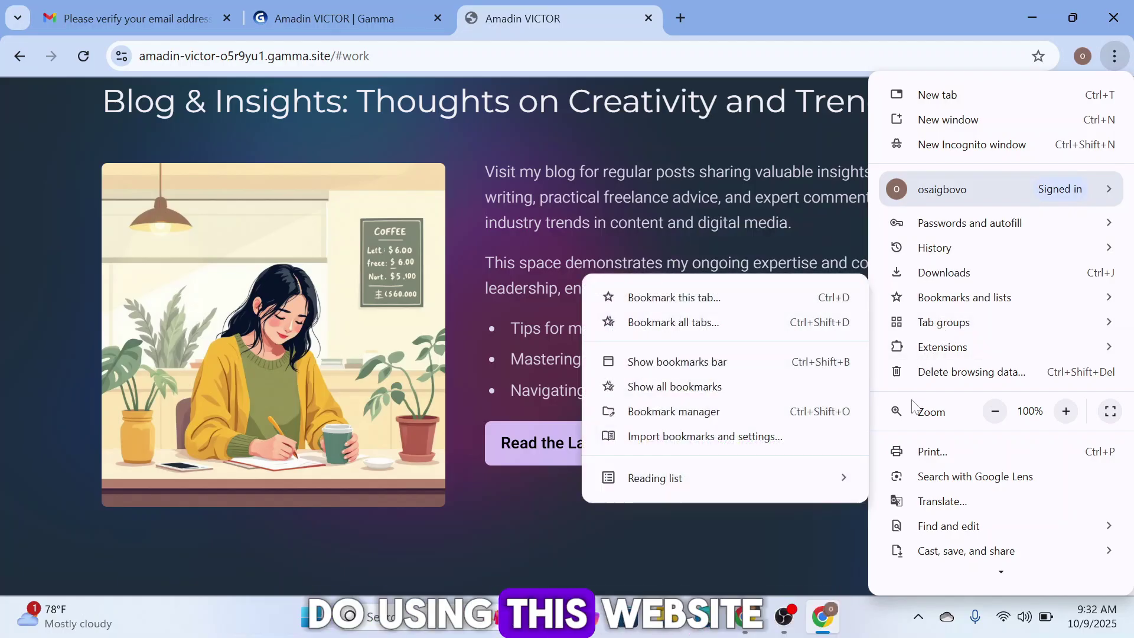
pyautogui.scroll(-1, 883, 467)
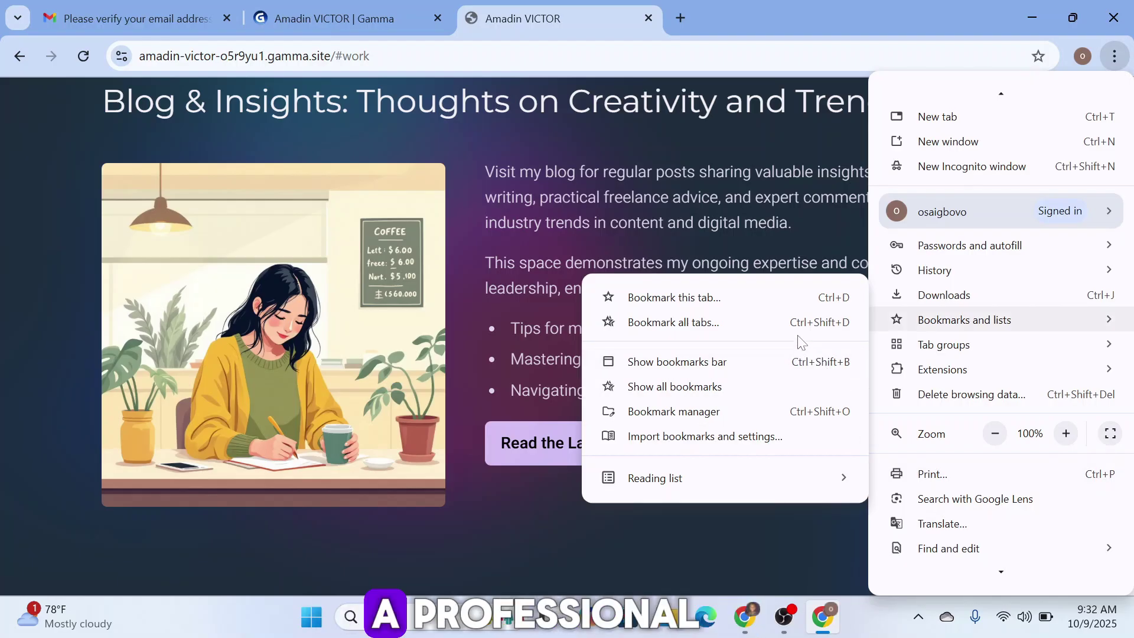
pyautogui.scroll(-2, 1057, 417)
pyautogui.moveTo(941, 483)
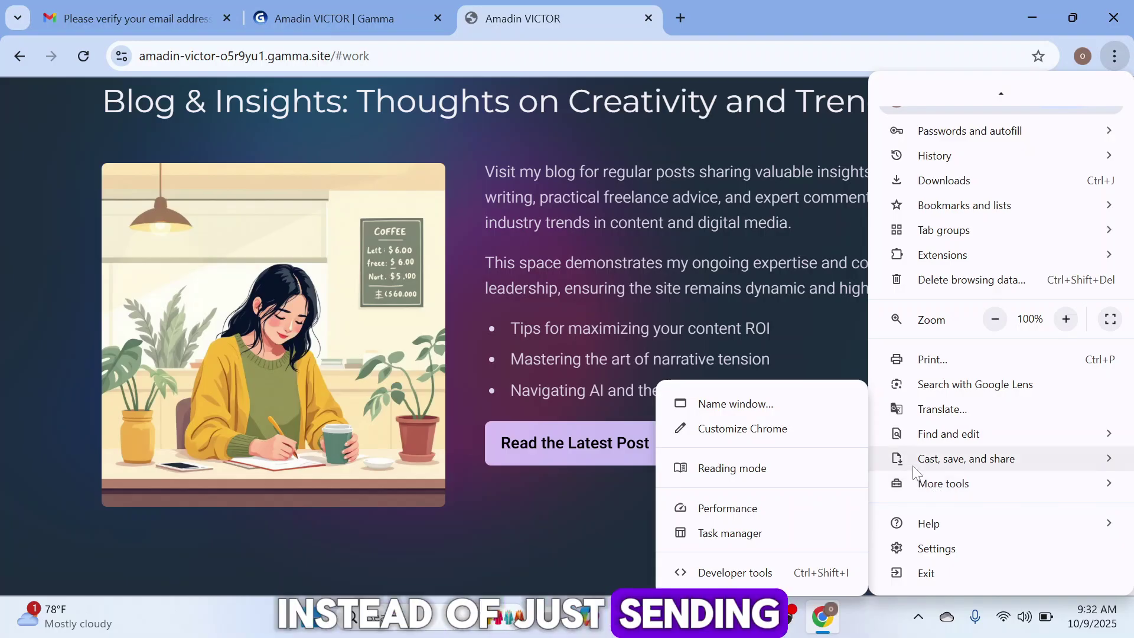
pyautogui.moveTo(938, 460)
pyautogui.click(634, 264)
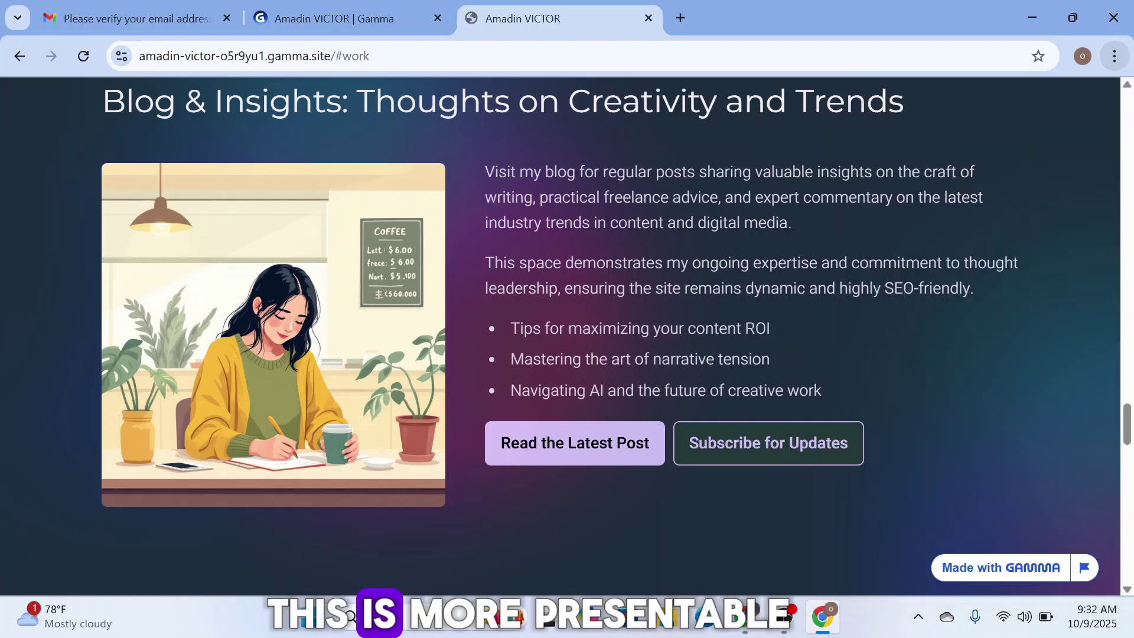
pyautogui.scroll(-15, 694, 298)
pyautogui.scroll(-15, 694, 302)
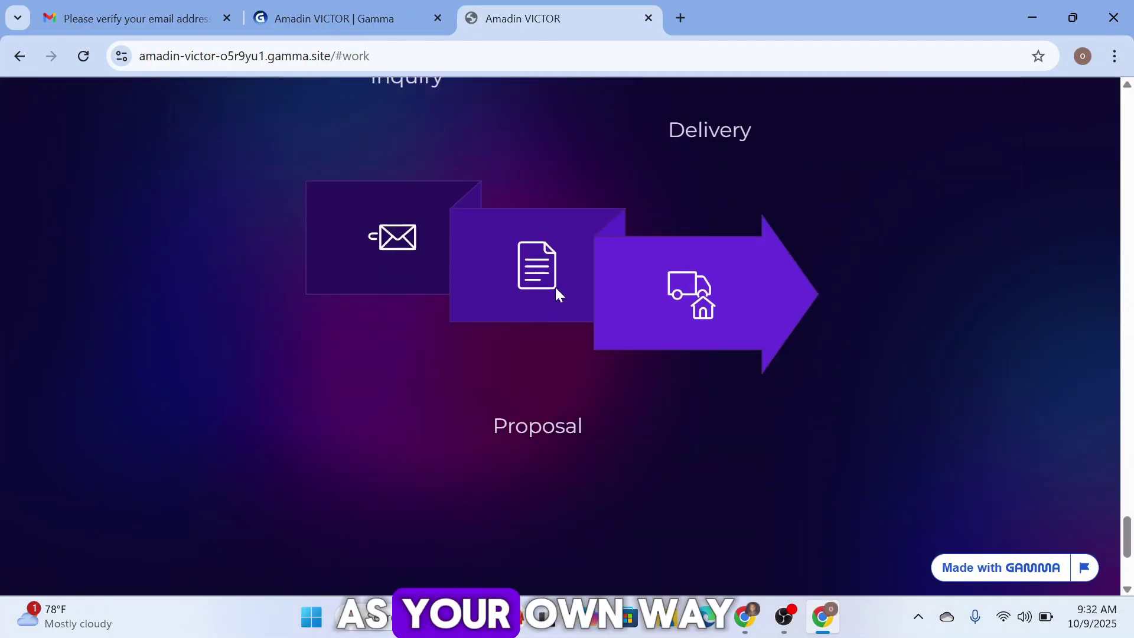
pyautogui.scroll(3, 679, 337)
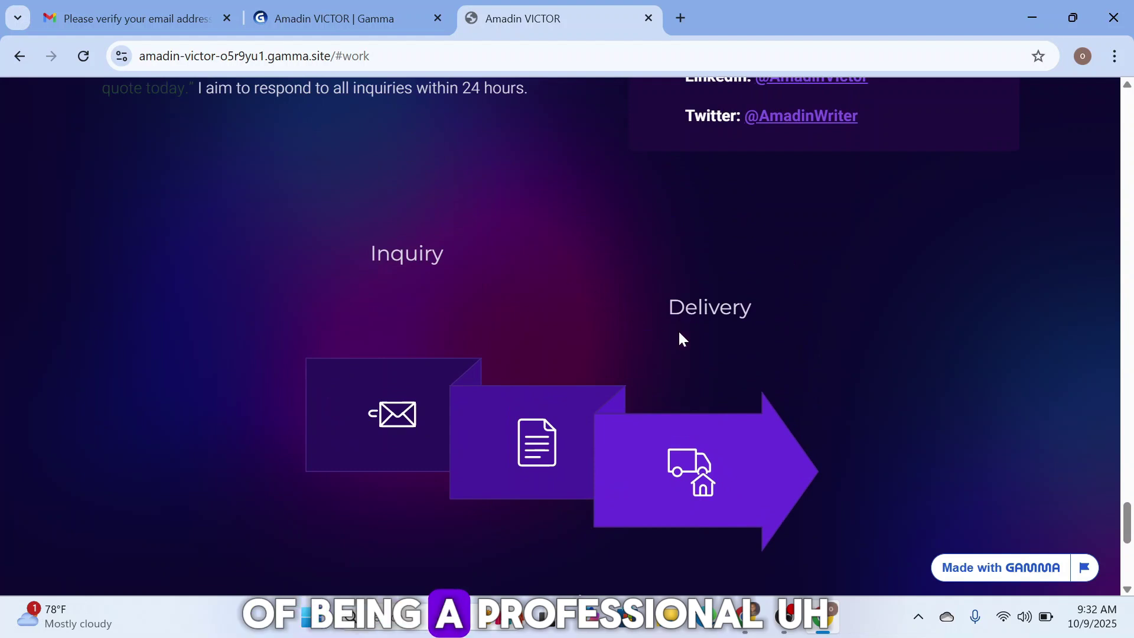
pyautogui.scroll(-3, 620, 430)
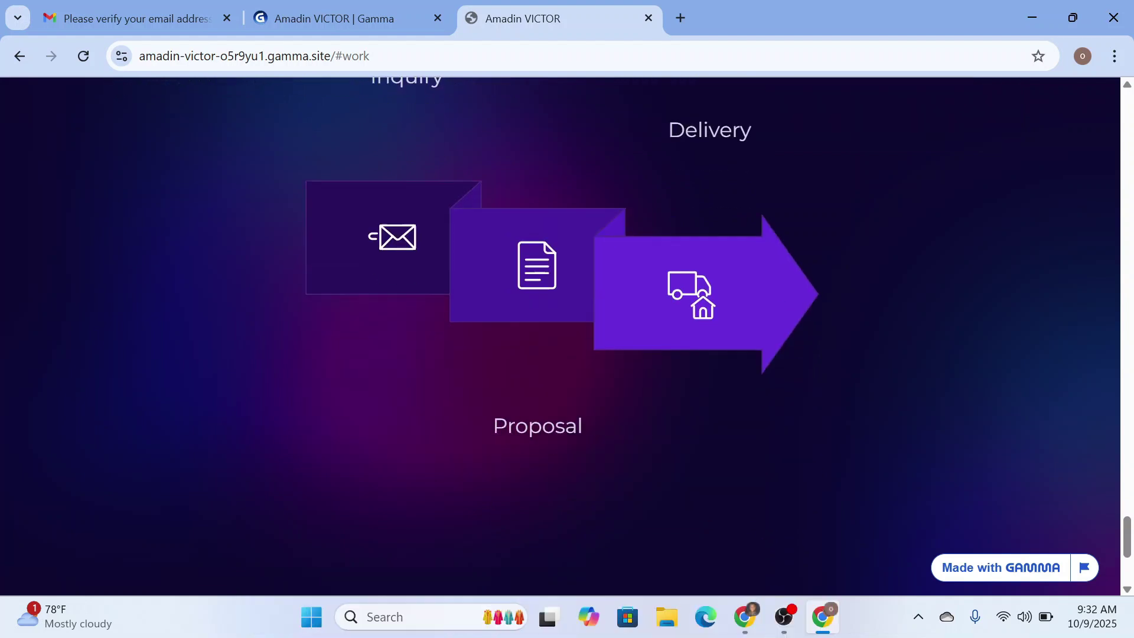
pyautogui.scroll(-5, 585, 395)
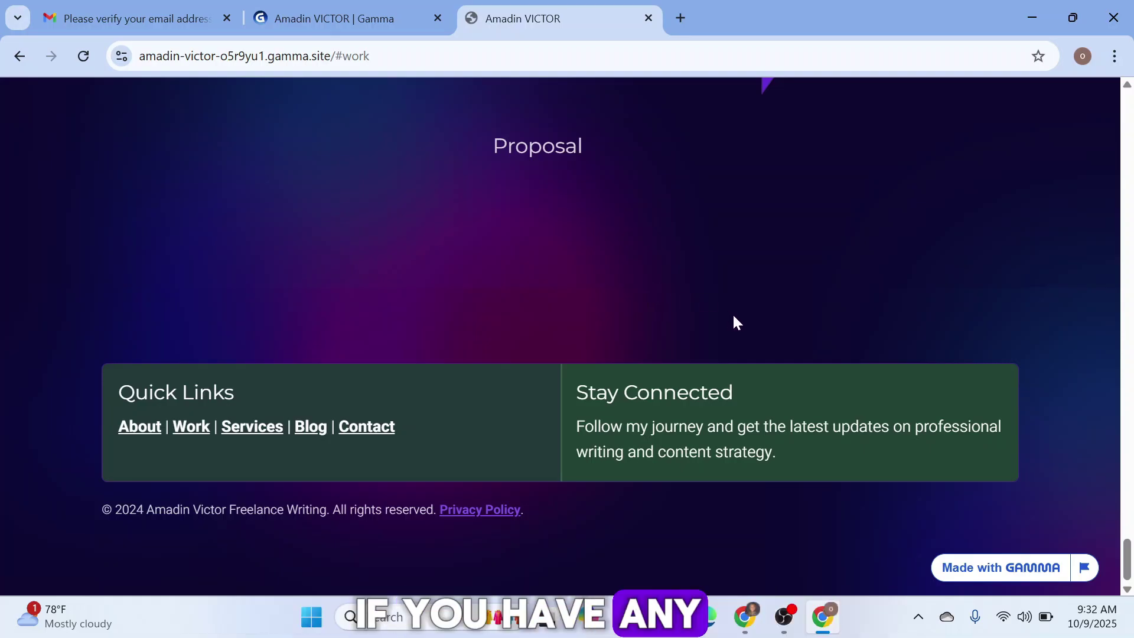
pyautogui.scroll(5, 733, 317)
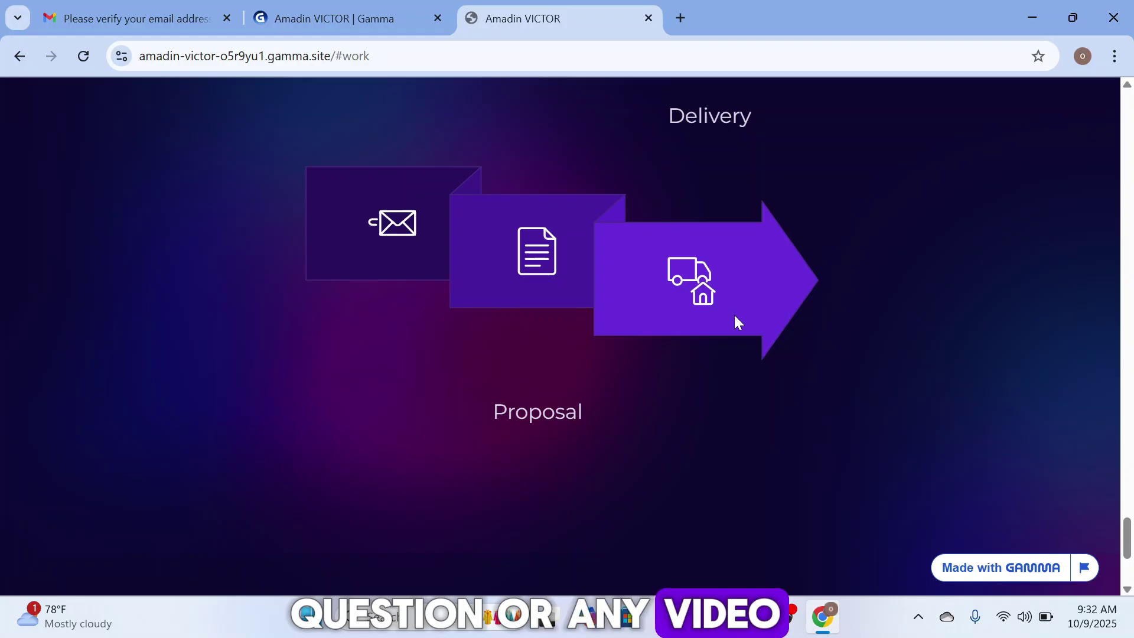
pyautogui.scroll(1, 735, 319)
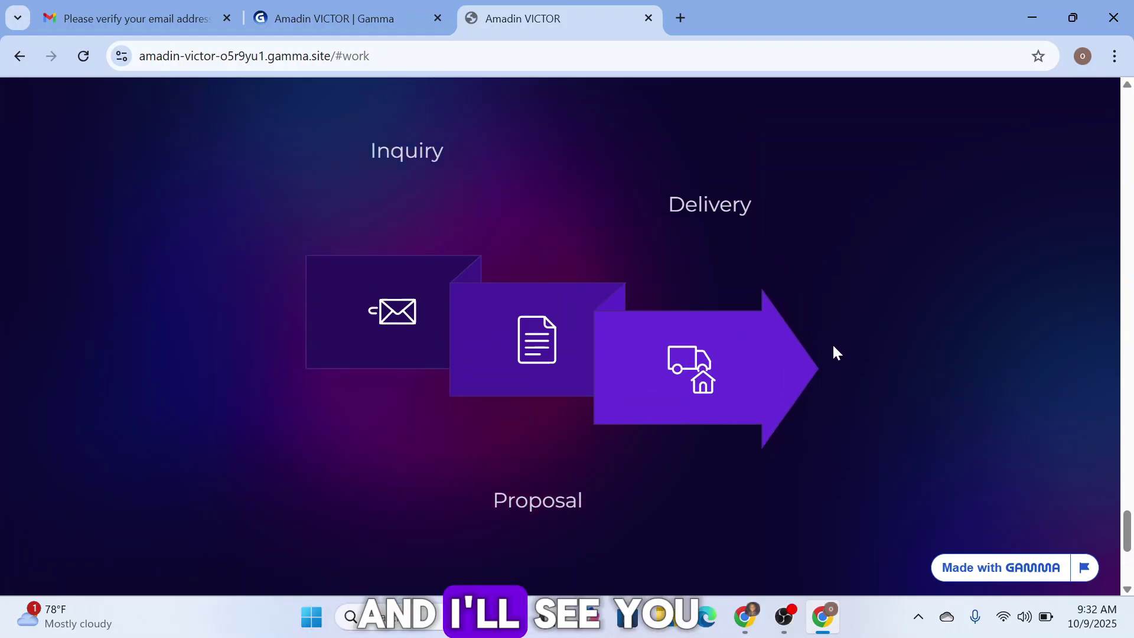